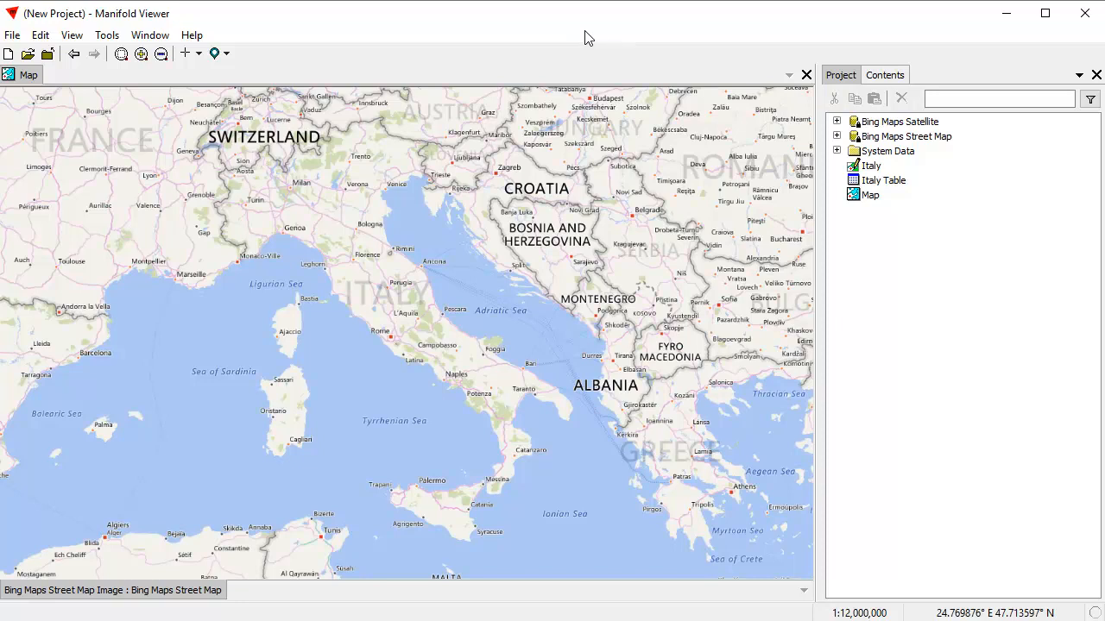
# Select the Map component and expand the Bing Maps Street Map data source to inspect its contents.
pyautogui.click(856, 197)
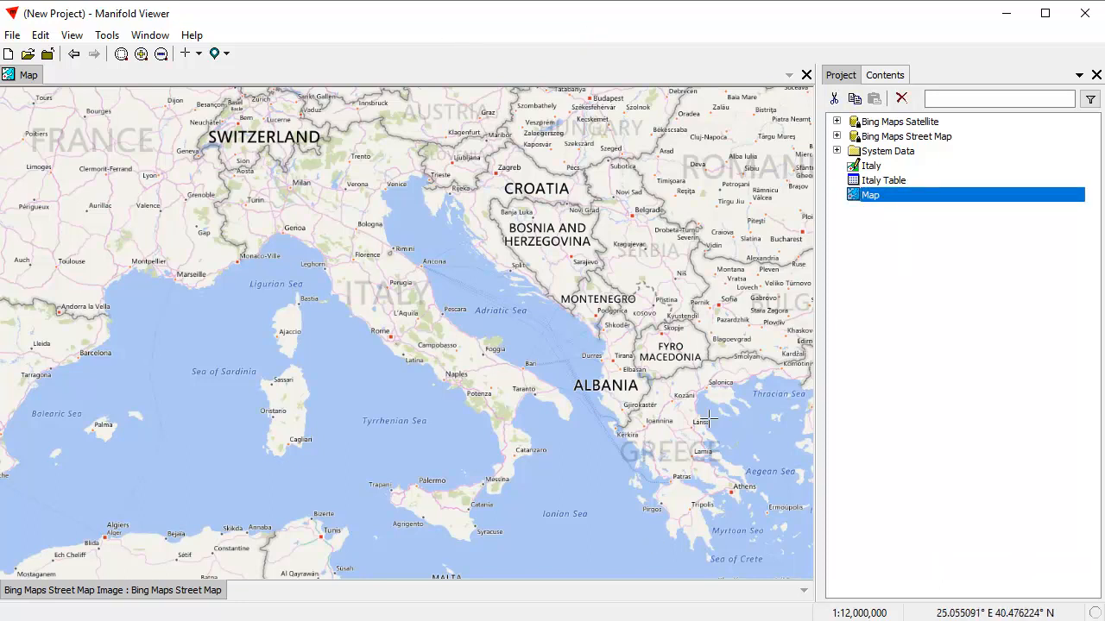
pyautogui.click(837, 137)
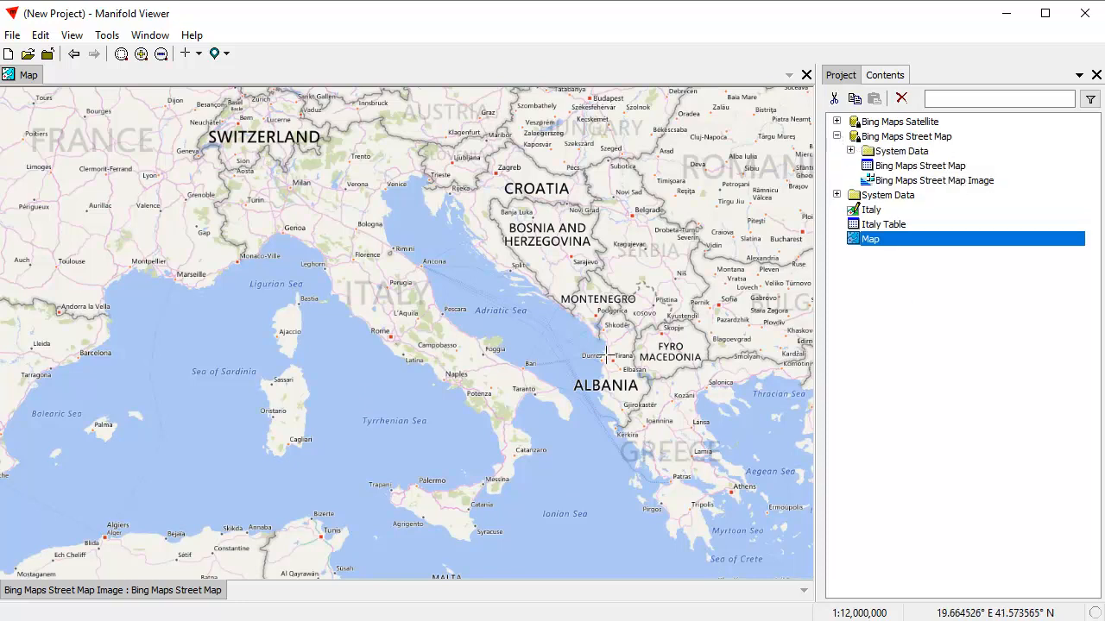
pyautogui.click(893, 391)
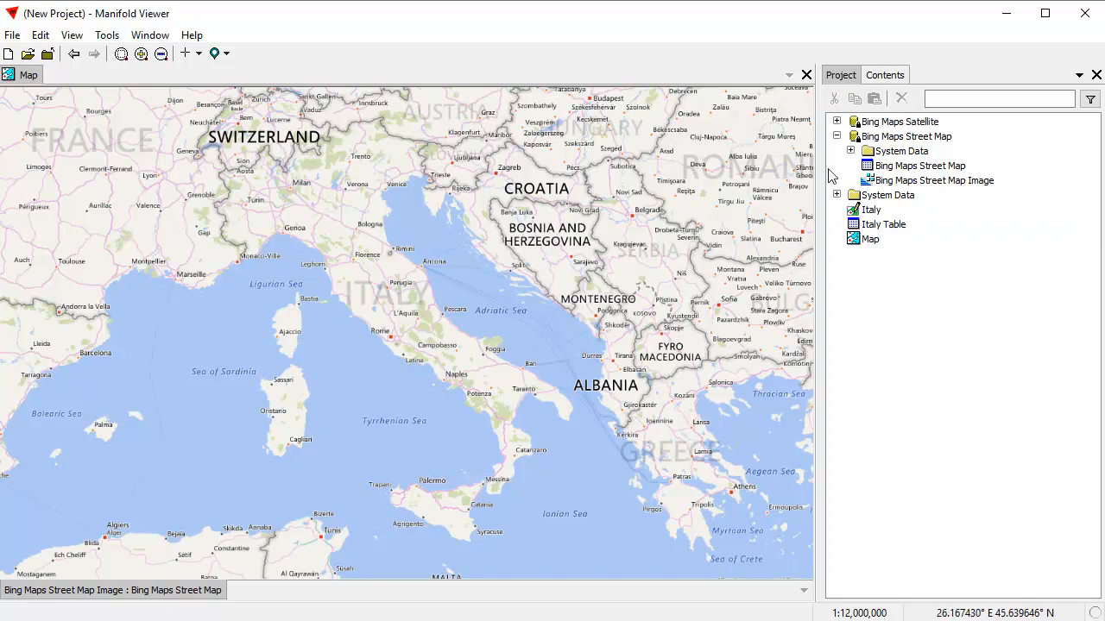
# Show the Map's component details in the Contents pane, then return to the project list.
pyautogui.click(899, 73)
pyautogui.click(898, 98)
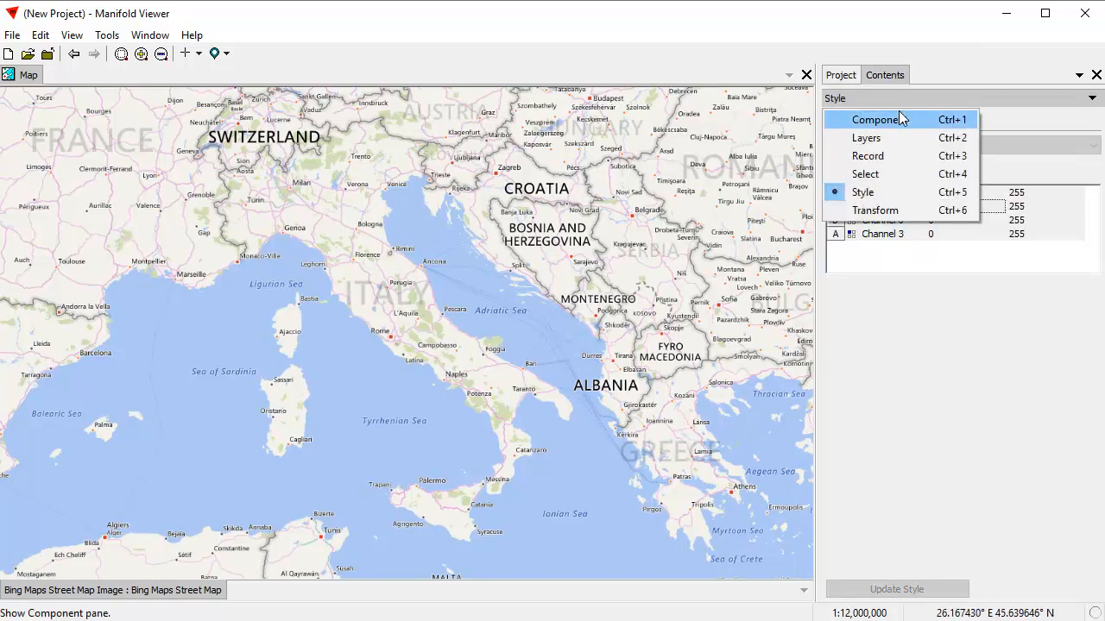
pyautogui.click(900, 119)
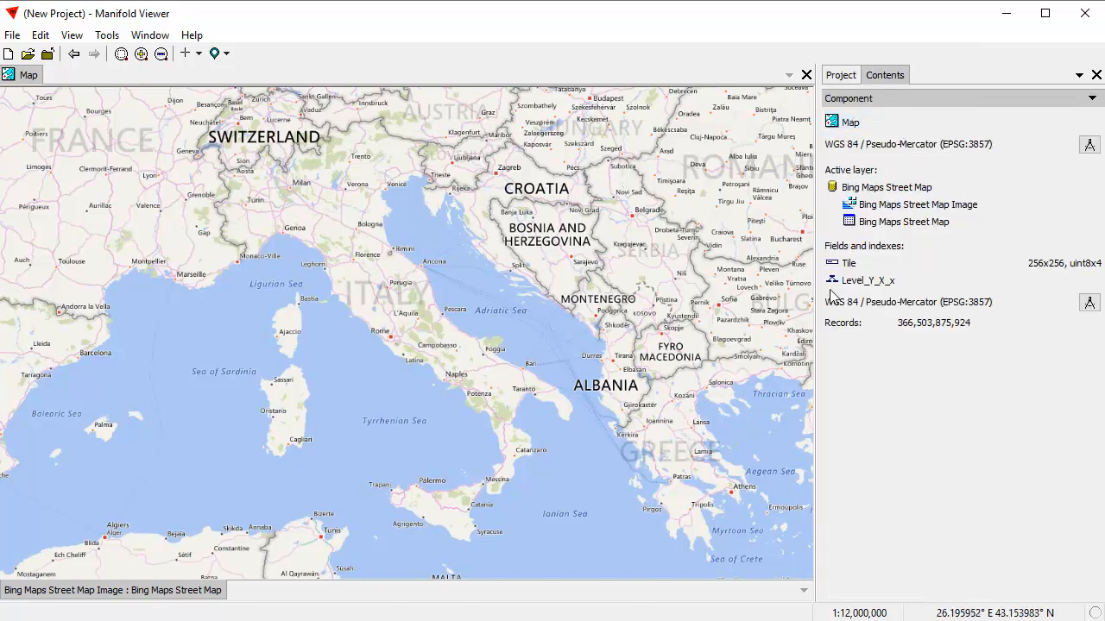
pyautogui.click(842, 76)
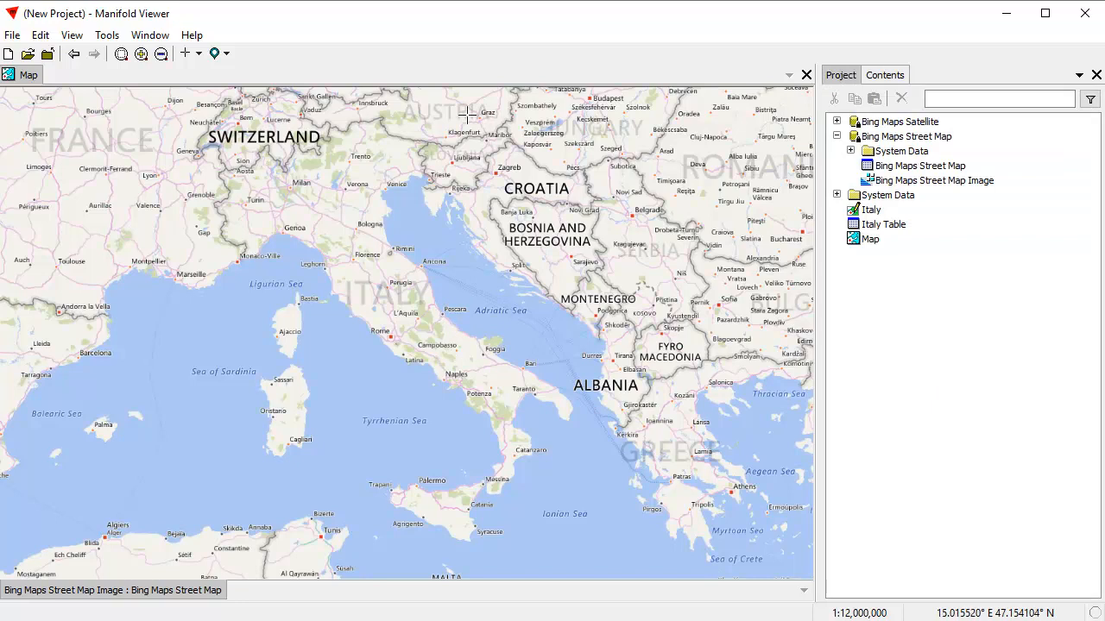
# Add the Italy drawing to the map as a layer above the Bing street map.
pyautogui.moveTo(869, 214); pyautogui.dragTo(493, 297)
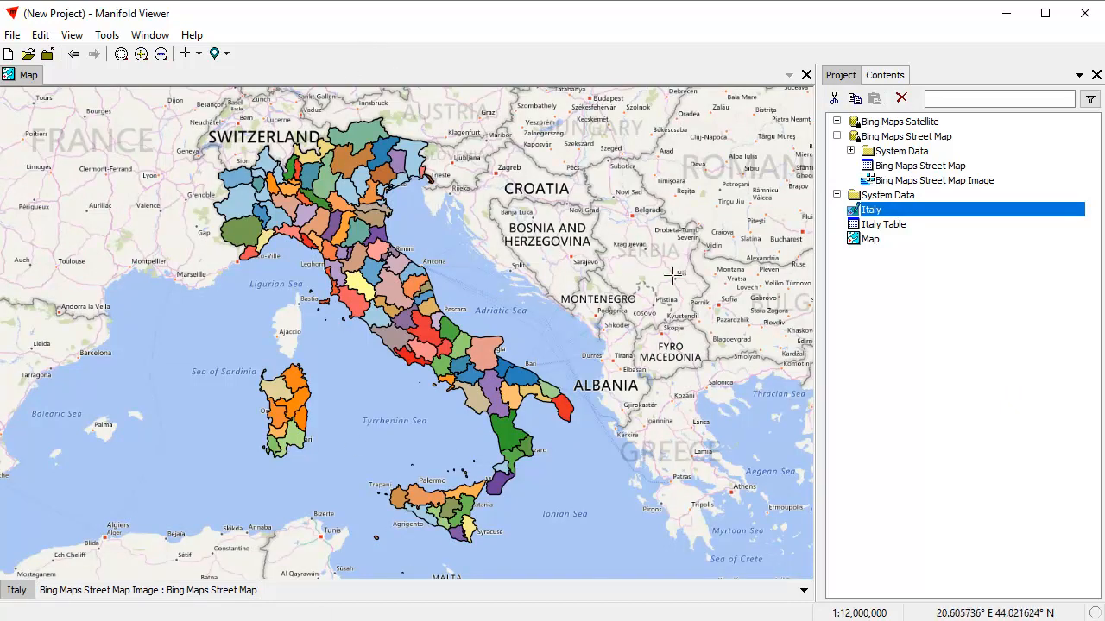
pyautogui.click(974, 352)
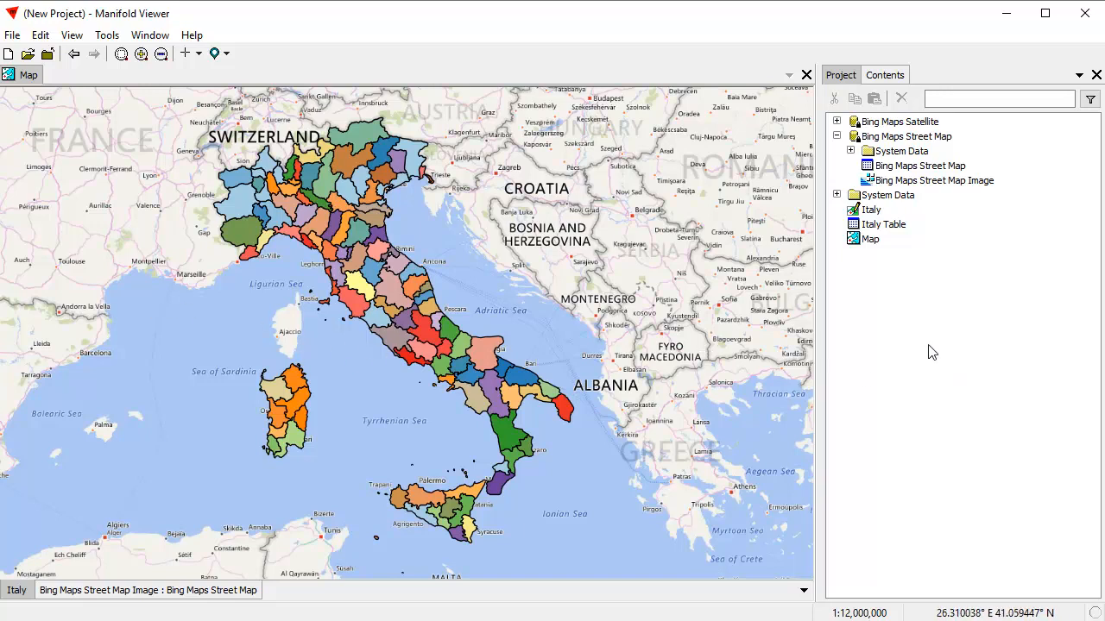
# Save the current map view as a Location component in the project.
pyautogui.click(216, 54)
pyautogui.click(245, 76)
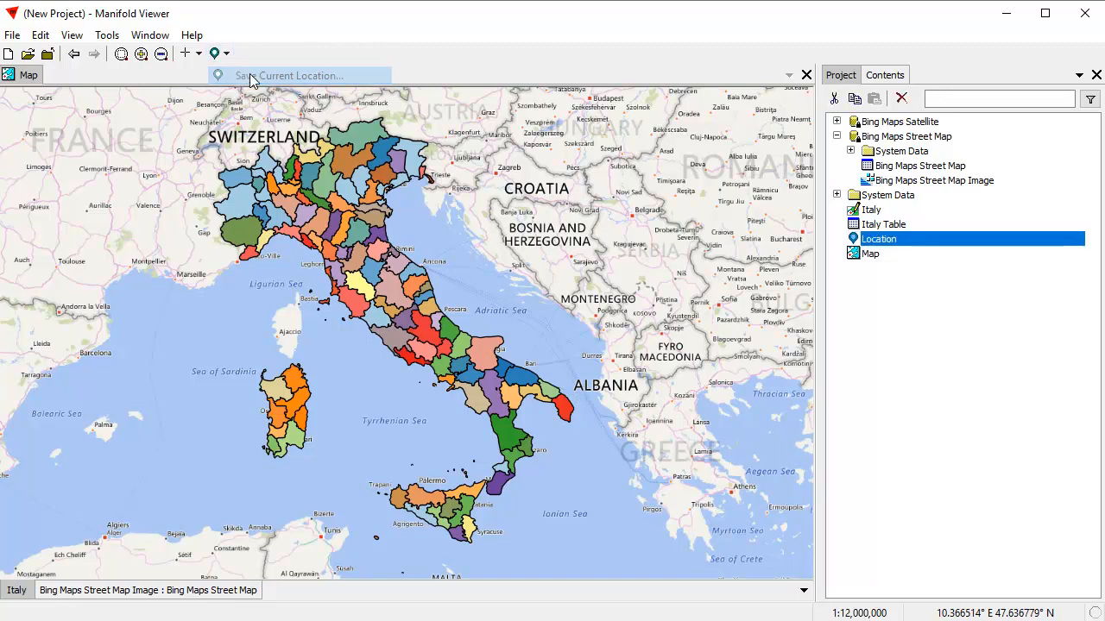
pyautogui.click(911, 359)
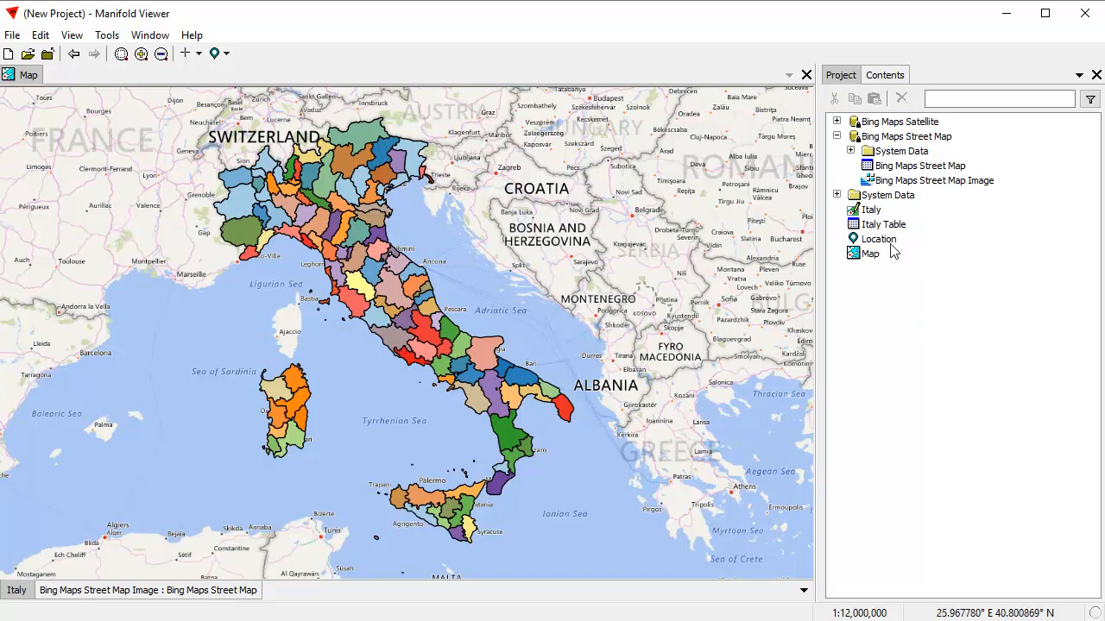
# Open the Location component and float it as a small window at the top of the screen.
pyautogui.doubleClick(895, 243)
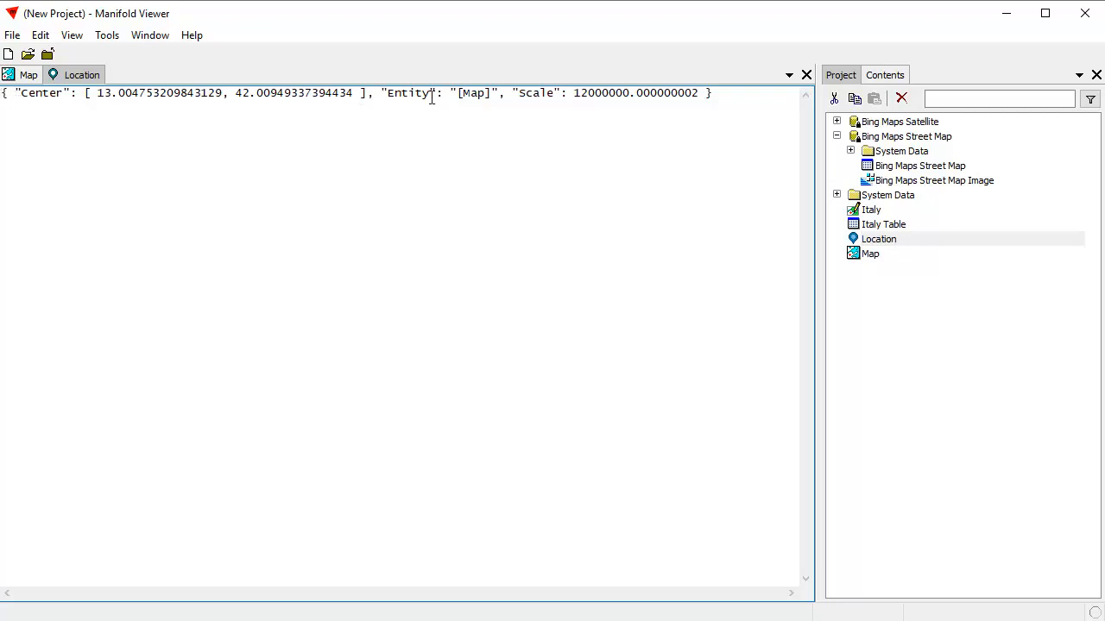
pyautogui.doubleClick(85, 82)
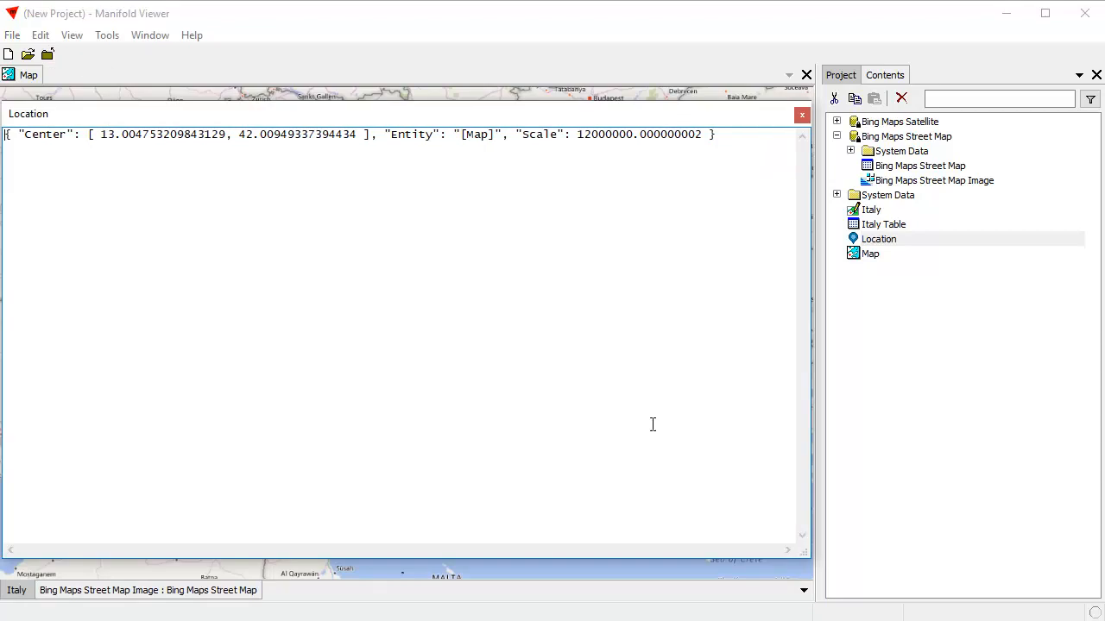
pyautogui.moveTo(802, 550); pyautogui.dragTo(624, 195)
pyautogui.moveTo(430, 120); pyautogui.dragTo(708, 20)
pyautogui.moveTo(901, 92); pyautogui.dragTo(880, 67)
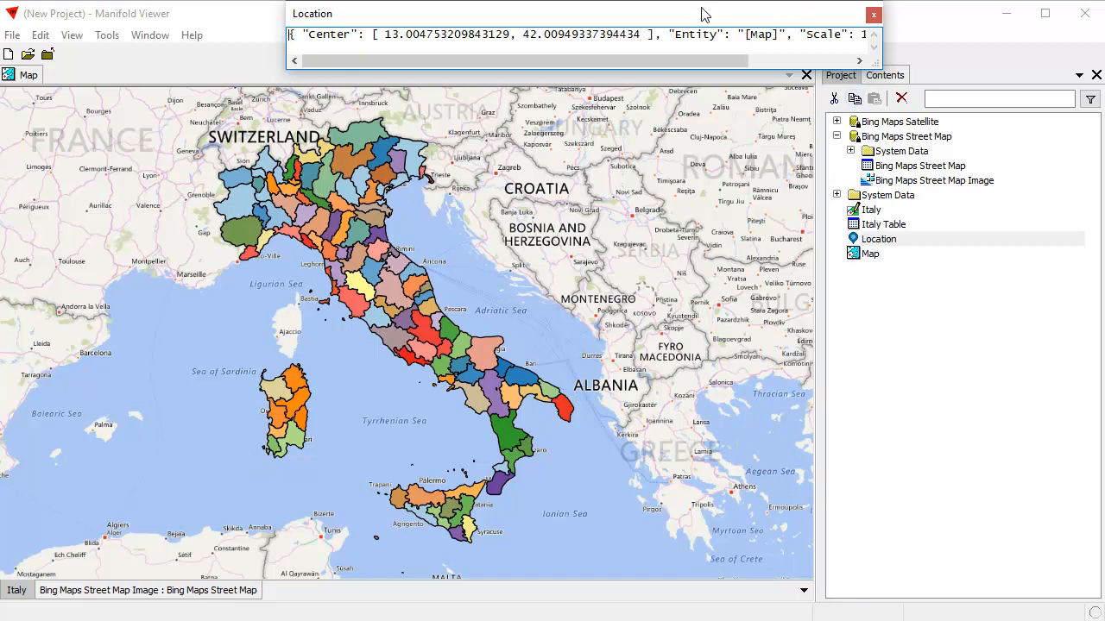
# Copy and paste the Map component to create a duplicate map, then open and close it.
pyautogui.click(25, 77)
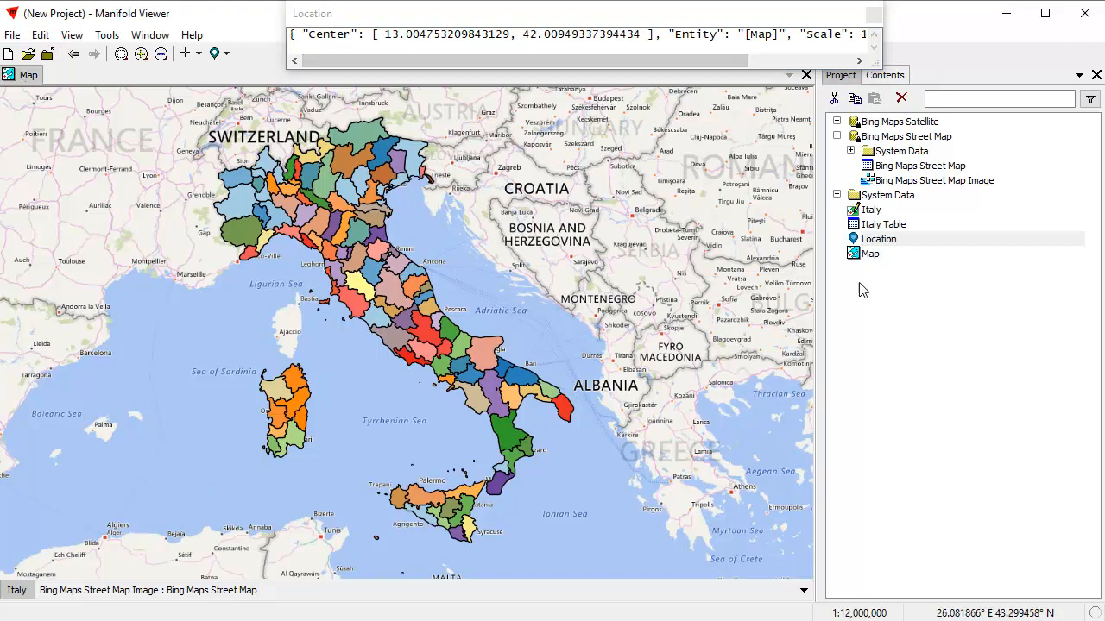
pyautogui.click(868, 257)
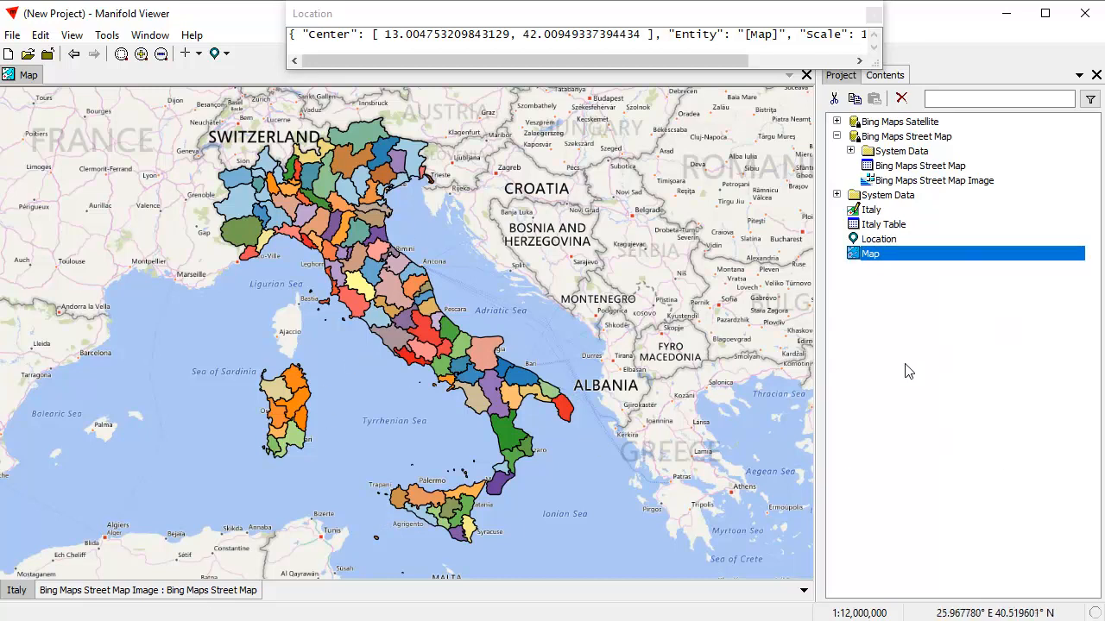
pyautogui.click(856, 101)
pyautogui.click(874, 98)
pyautogui.doubleClick(878, 271)
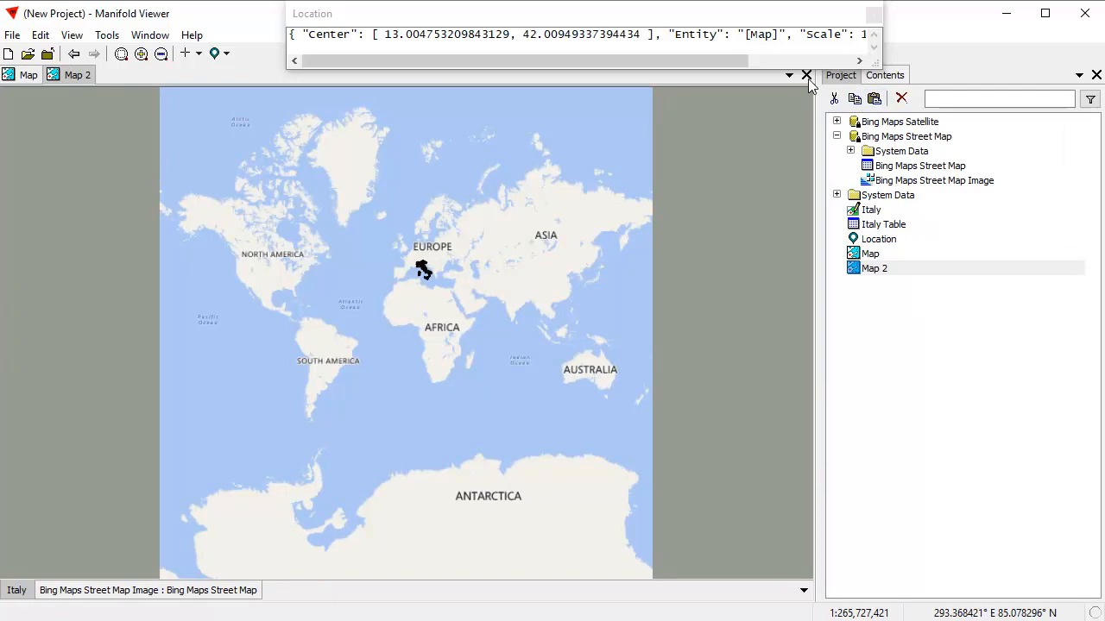
pyautogui.click(806, 76)
# Rename the duplicated map to Rotated Map.
pyautogui.click(895, 273)
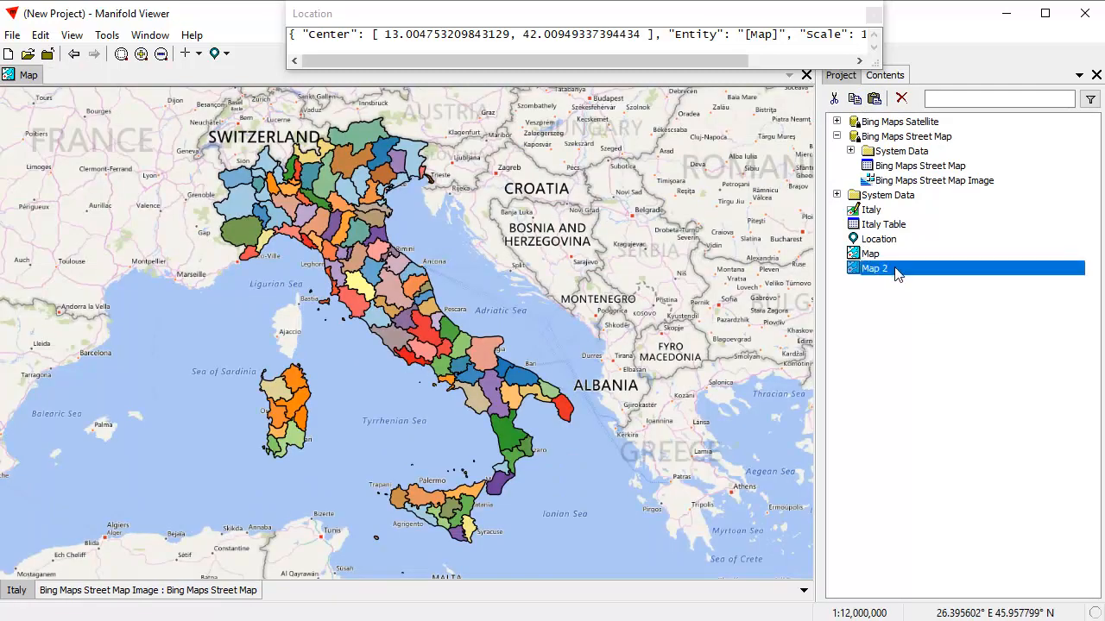
pyautogui.click(896, 268)
pyautogui.write('Rotated')
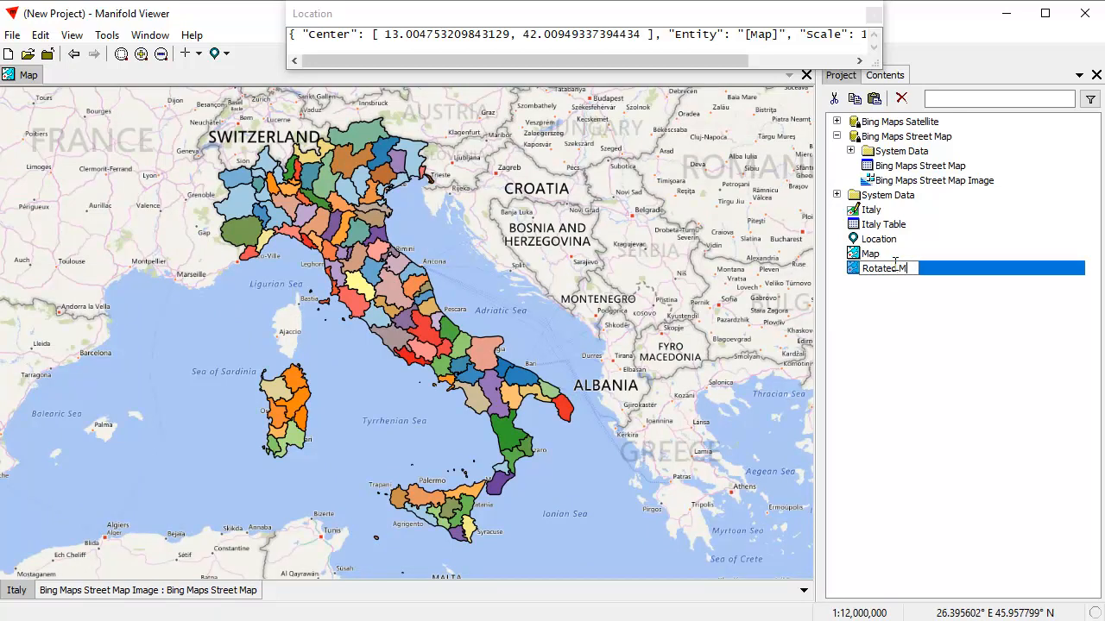
pyautogui.press('Return')
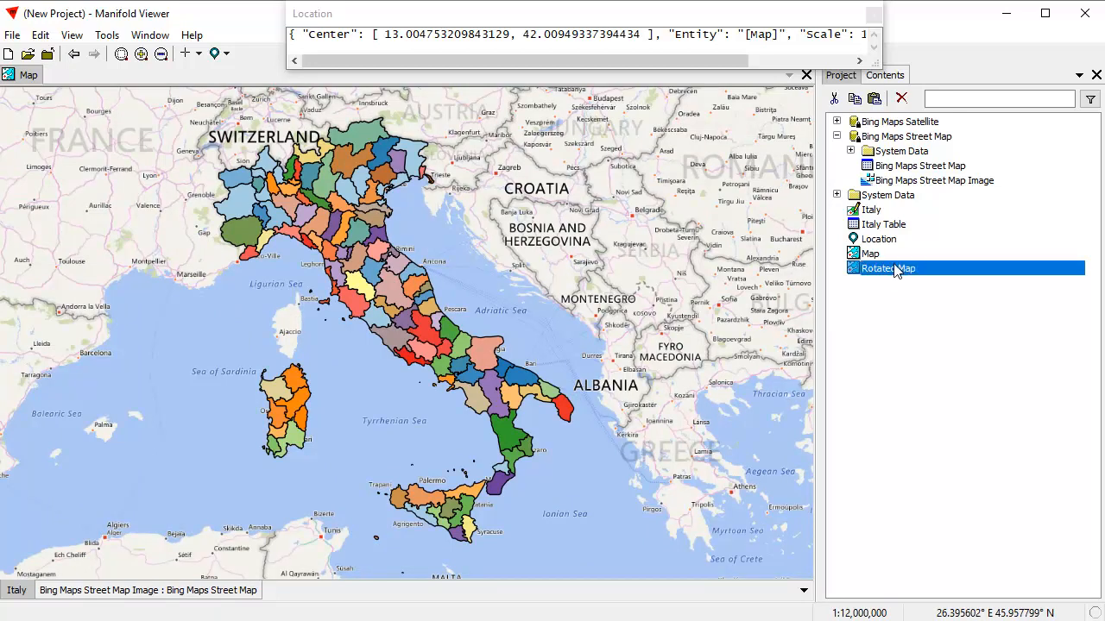
# Open Rotated Map and apply the saved Location to zoom it to Italy.
pyautogui.doubleClick(896, 270)
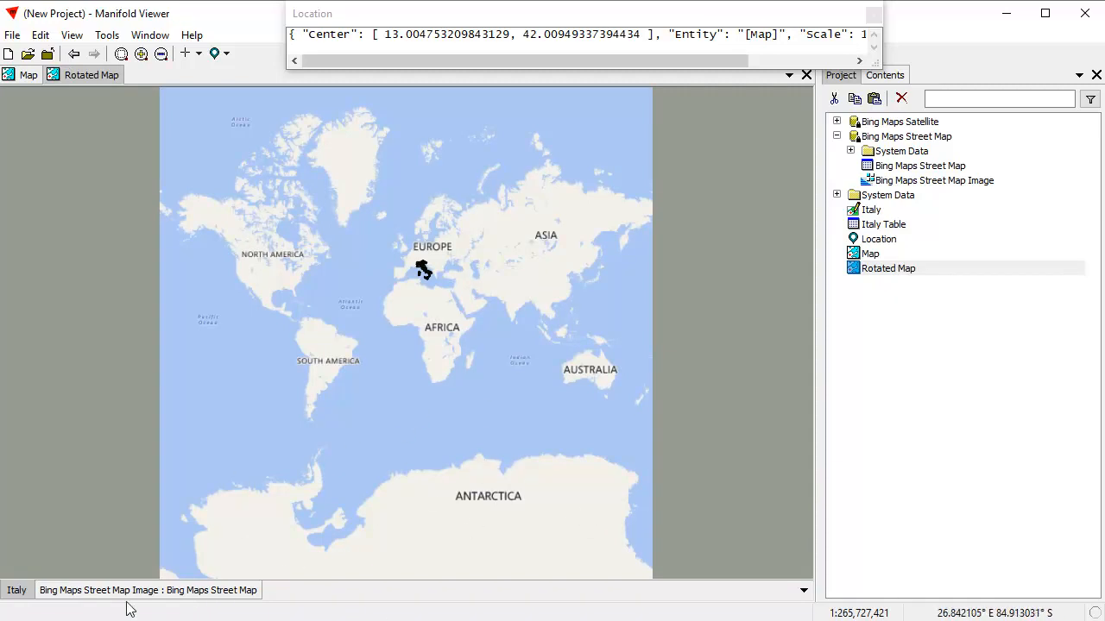
pyautogui.click(879, 239)
pyautogui.click(221, 54)
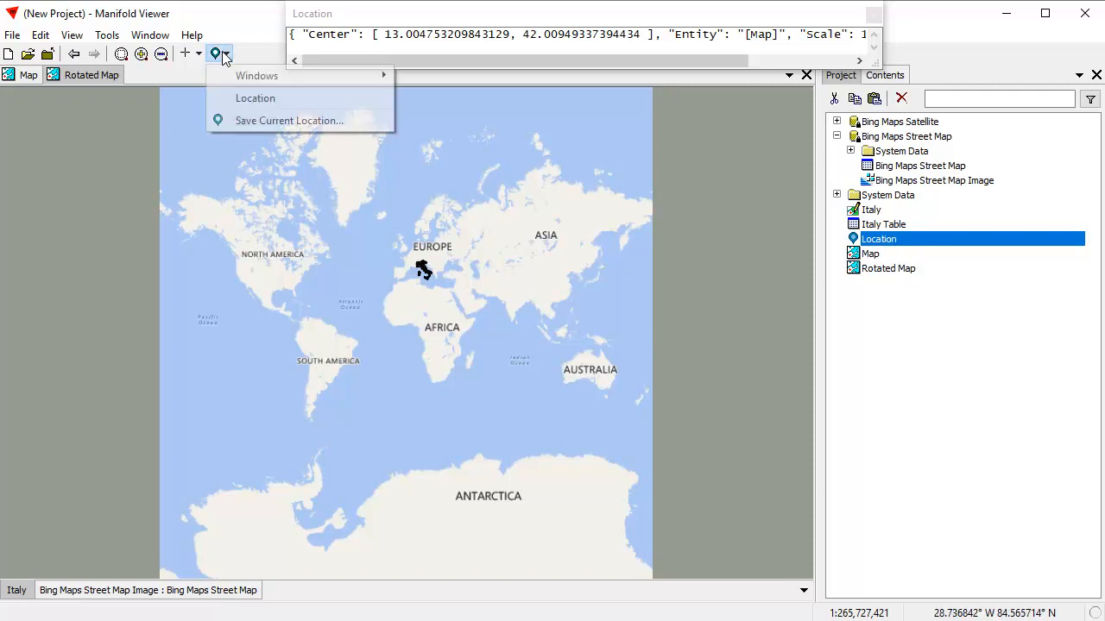
pyautogui.click(256, 100)
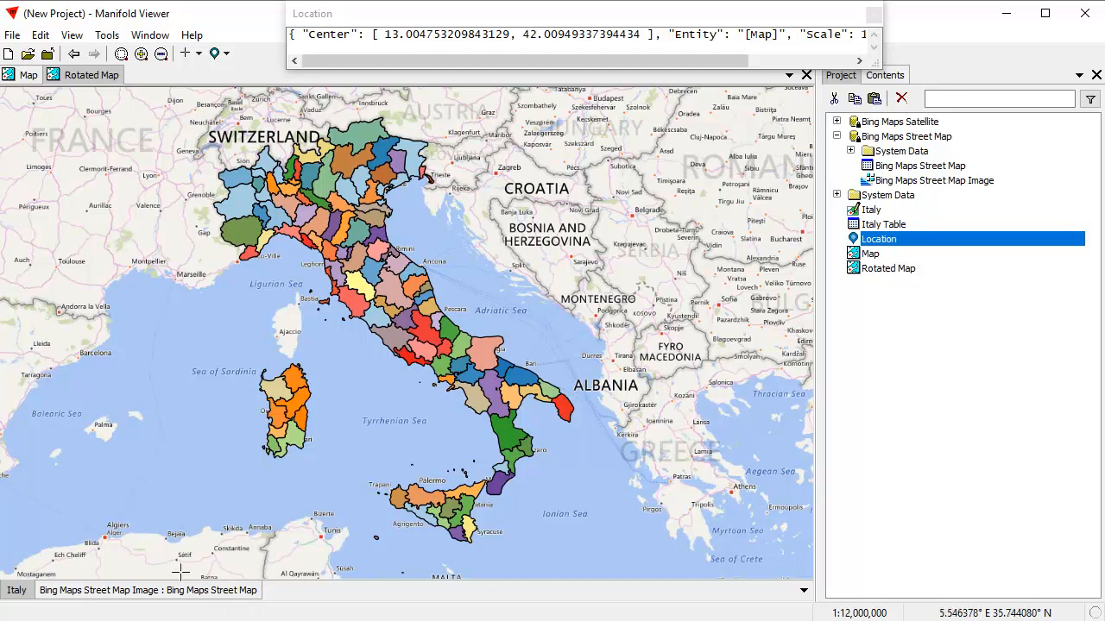
# Hide the Bing Maps Street Map image layer in Rotated Map.
pyautogui.keyDown('shift'); pyautogui.click(198, 592); pyautogui.keyUp('shift')
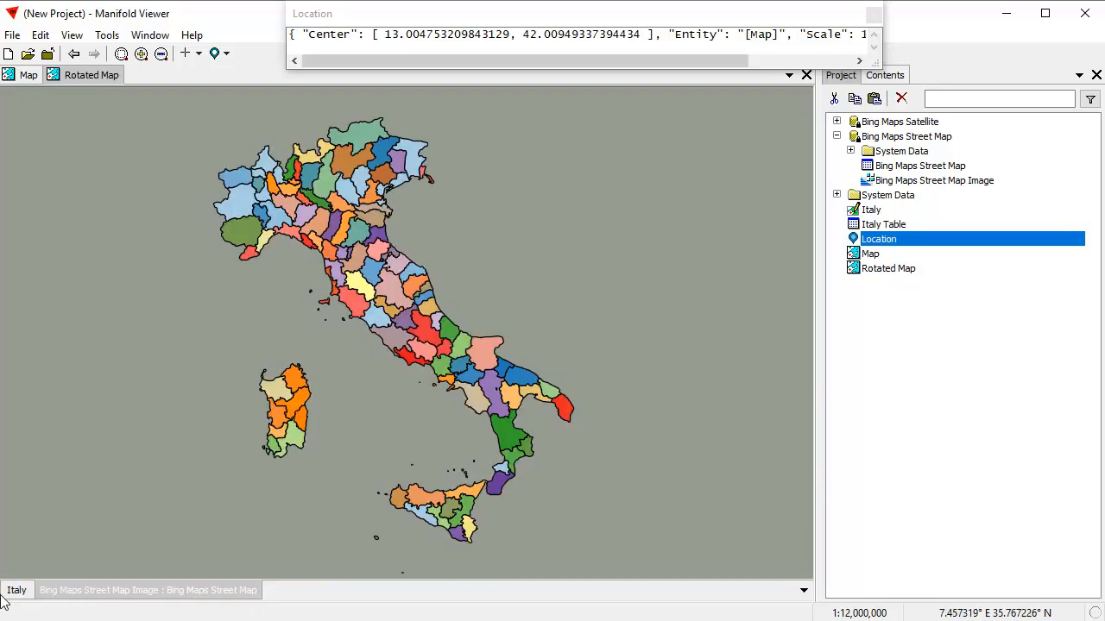
pyautogui.click(21, 79)
pyautogui.click(80, 76)
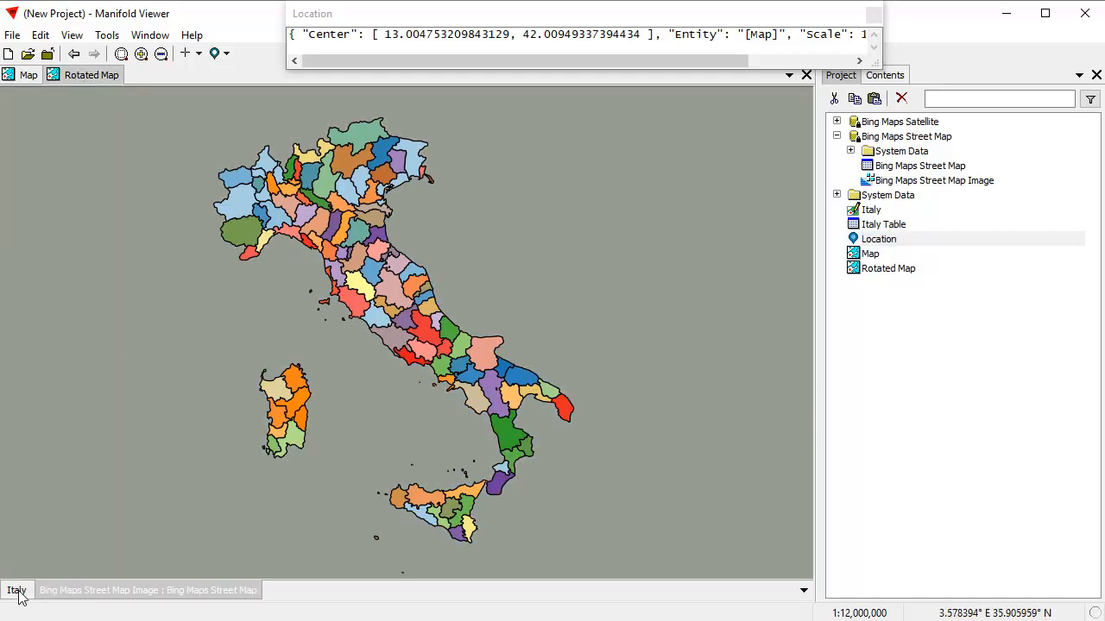
# Close the floating Location window.
pyautogui.click(882, 69)
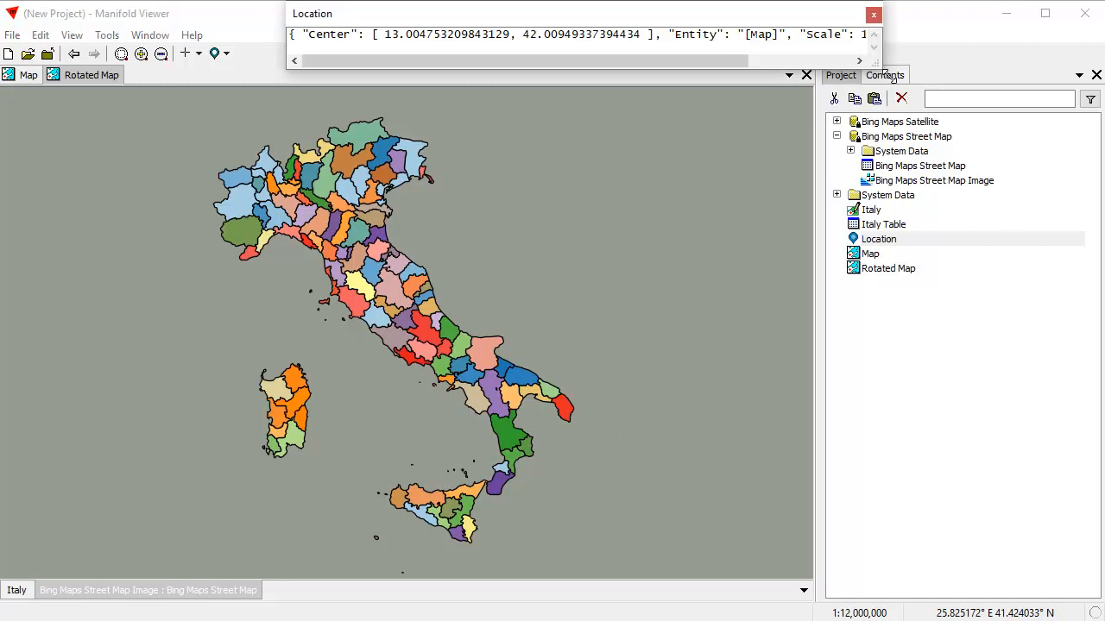
pyautogui.moveTo(881, 69); pyautogui.dragTo(883, 70)
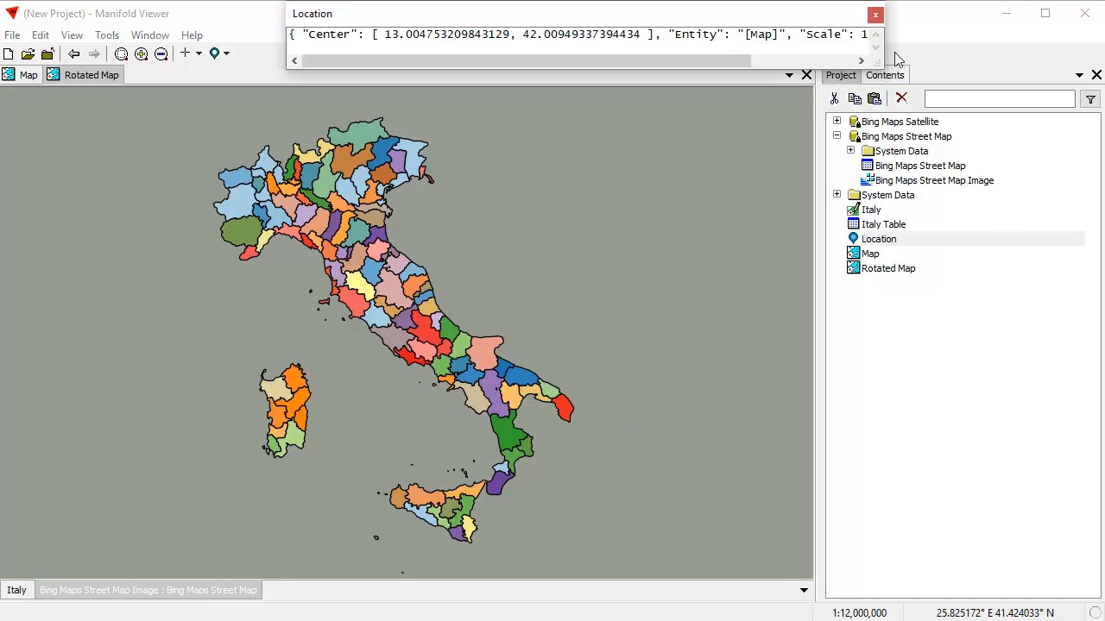
pyautogui.click(875, 14)
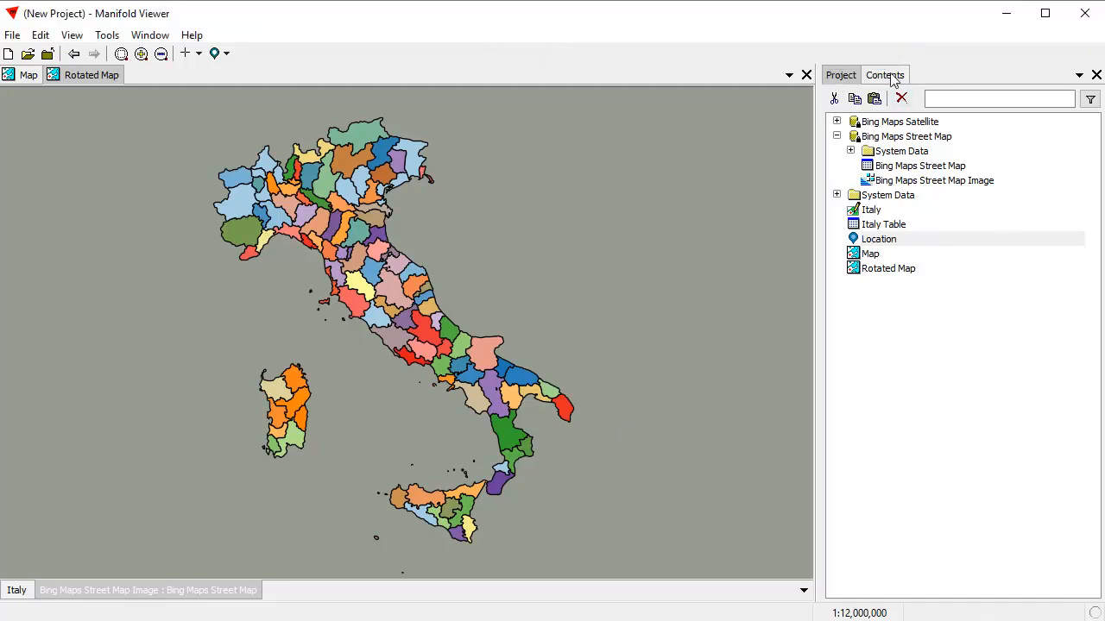
# Set the Rotated Map background color to Gray 50% in the Layers pane.
pyautogui.click(885, 75)
pyautogui.click(880, 101)
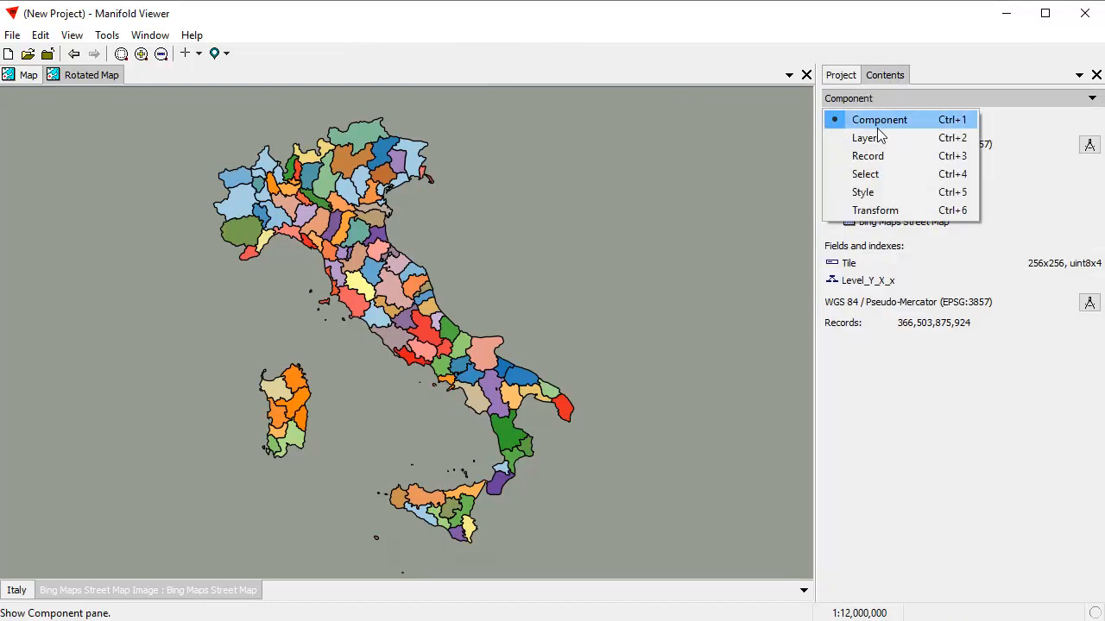
pyautogui.click(880, 142)
pyautogui.click(1046, 166)
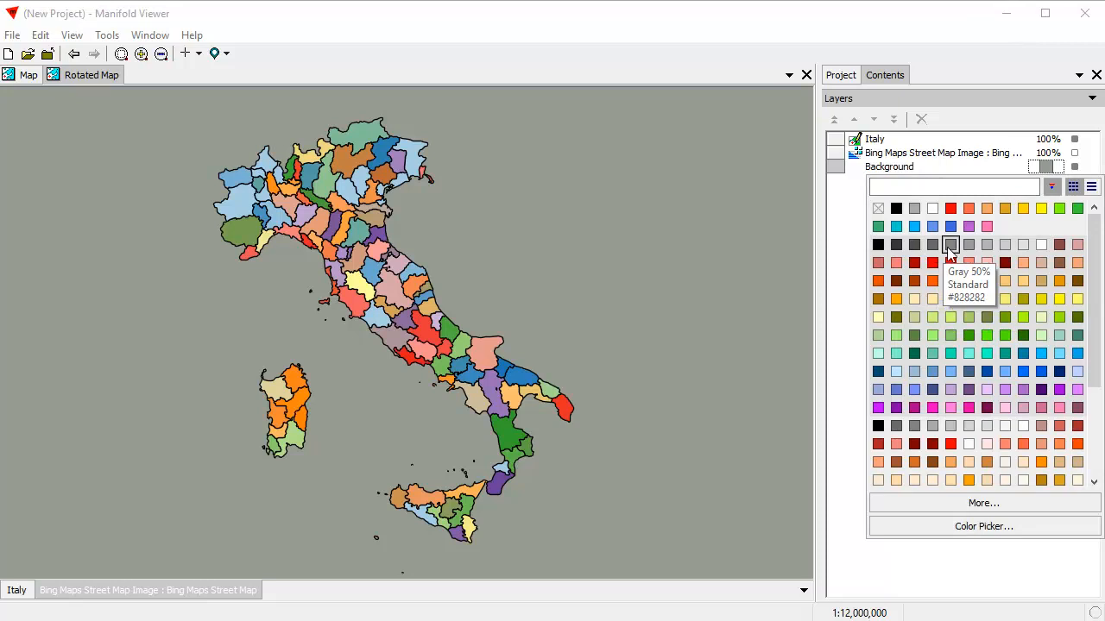
pyautogui.click(951, 246)
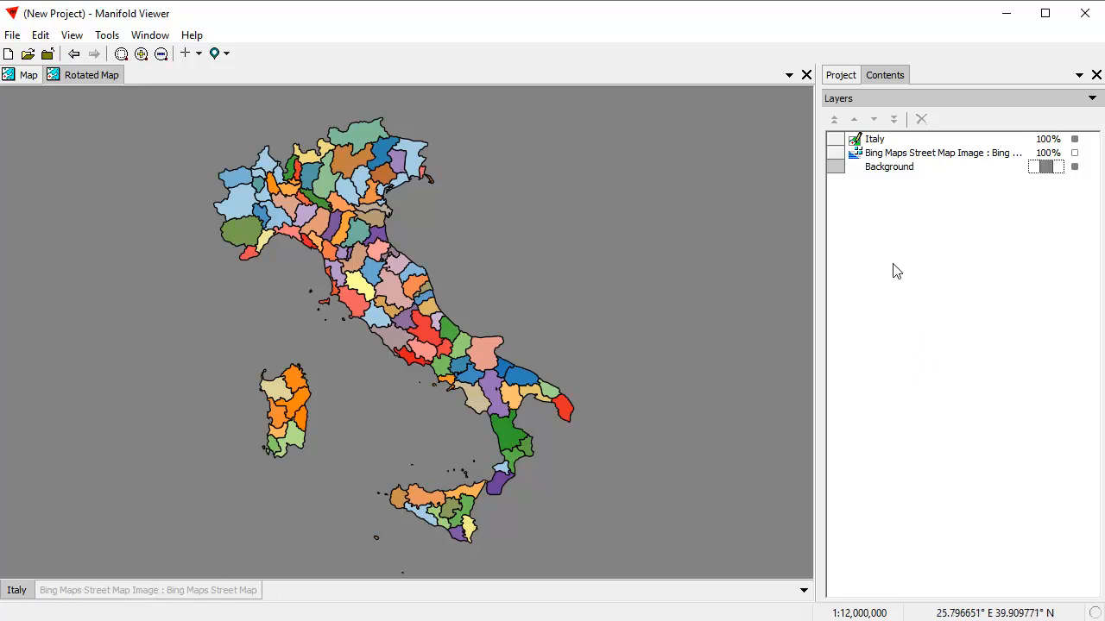
# Reopen the Location component and float it as a narrow window along the top of the screen.
pyautogui.click(842, 78)
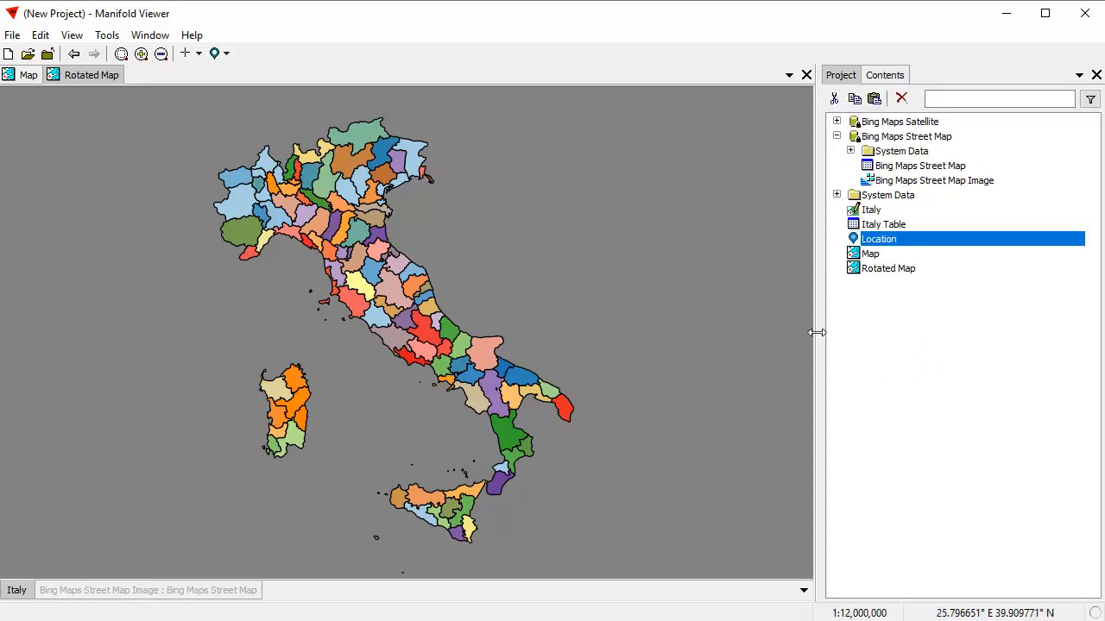
pyautogui.doubleClick(889, 244)
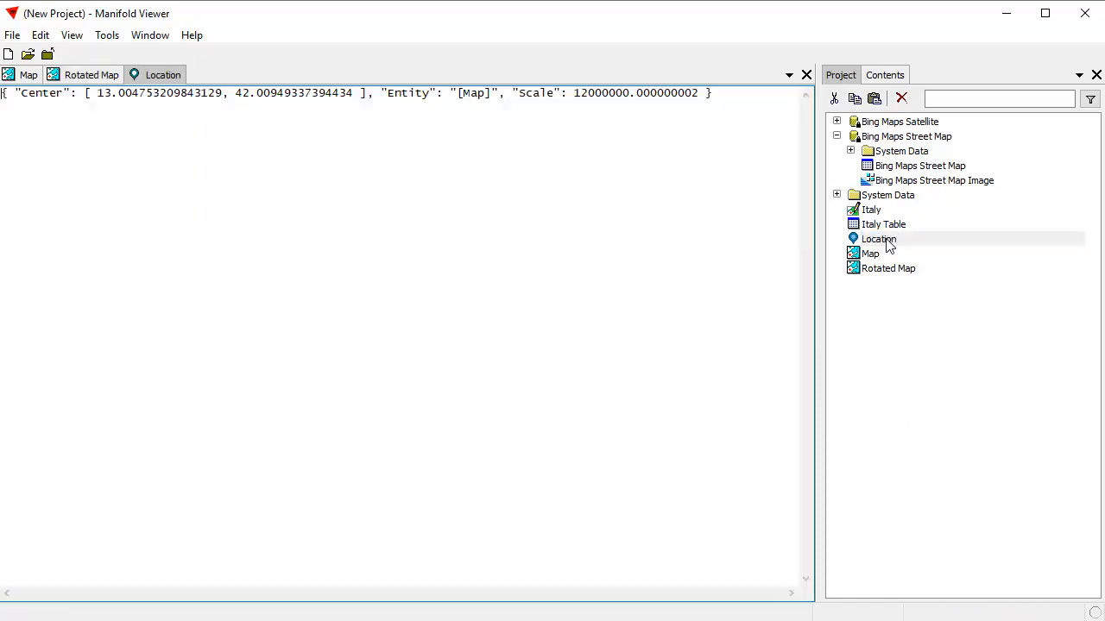
pyautogui.doubleClick(177, 79)
pyautogui.moveTo(802, 550); pyautogui.dragTo(728, 183)
pyautogui.moveTo(594, 124); pyautogui.dragTo(738, 19)
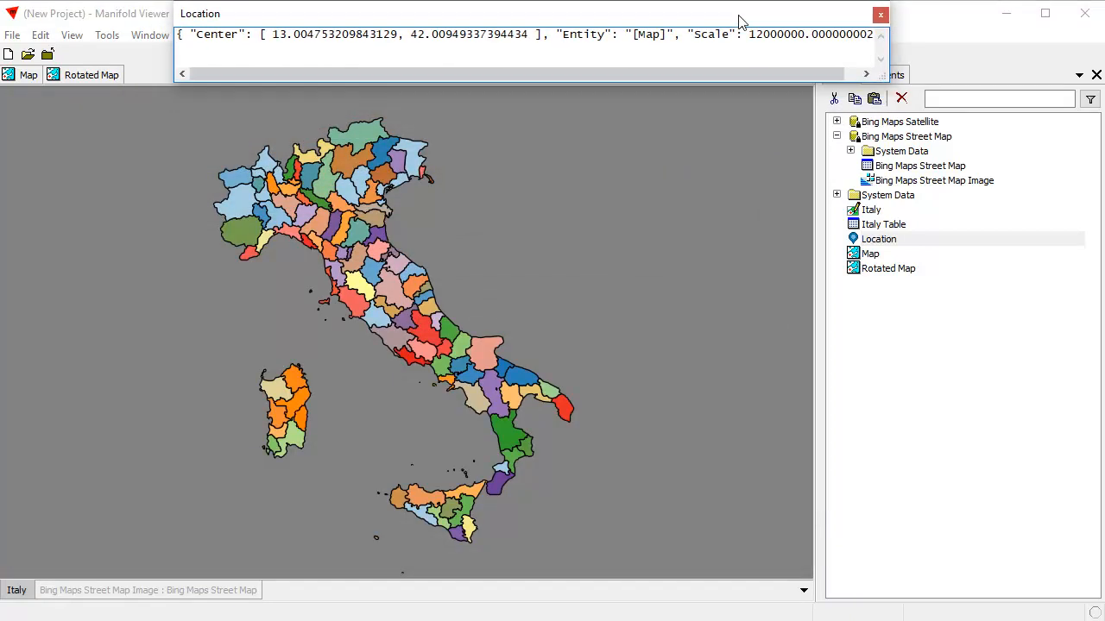
# Show the Rotated Map's layer list in the Contents pane.
pyautogui.click(71, 79)
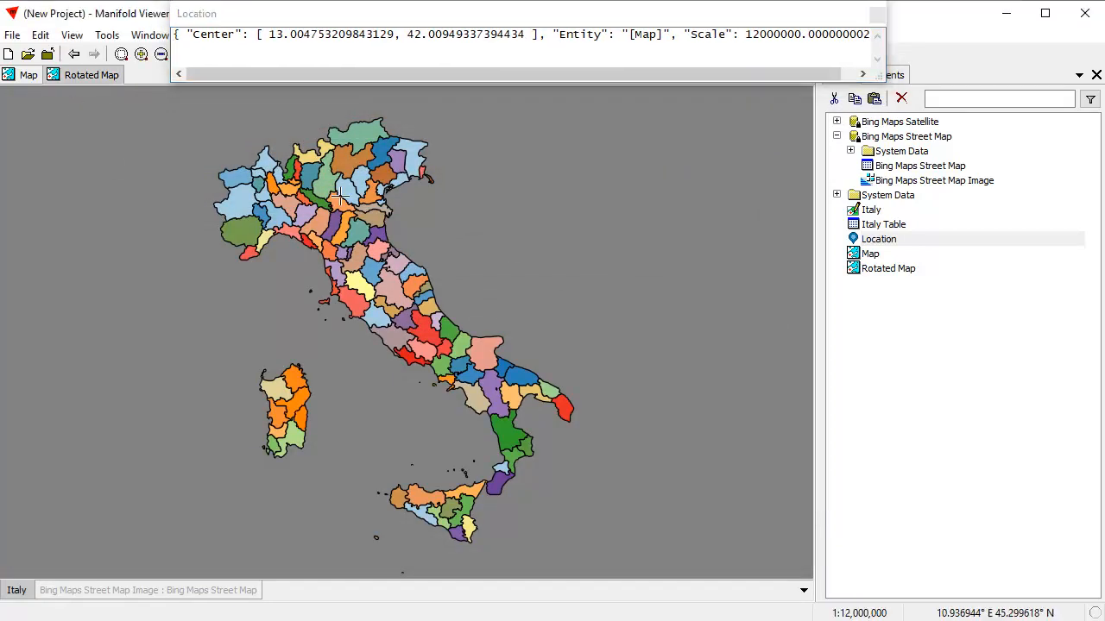
pyautogui.click(897, 76)
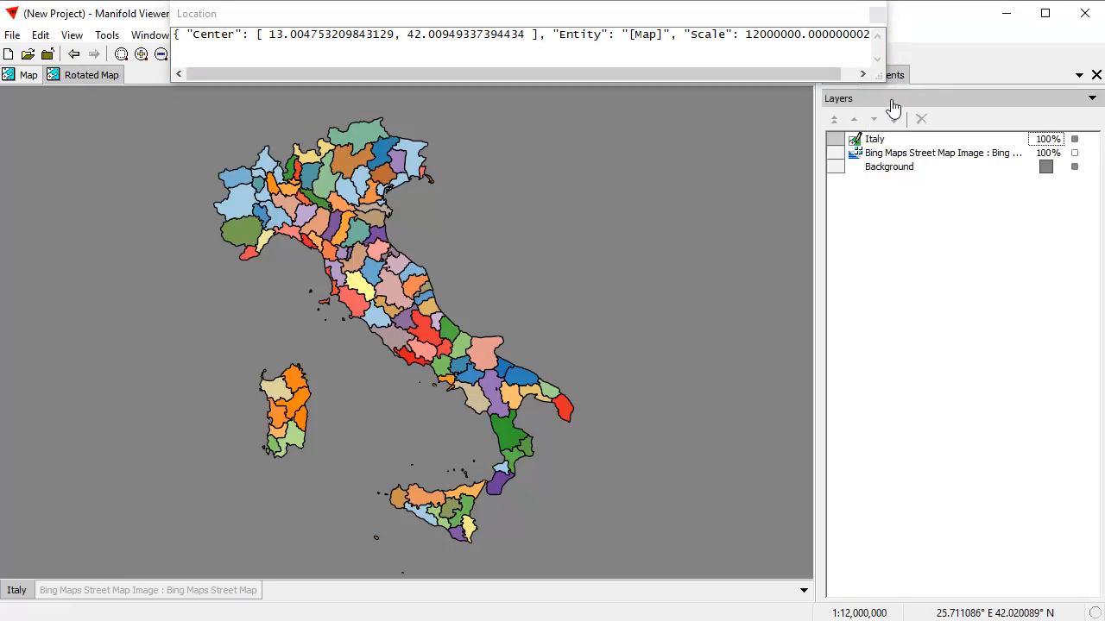
# Open the Rotated Map's coordinate system as a custom system and name it Rotated Italy Hotine.
pyautogui.click(891, 100)
pyautogui.click(894, 119)
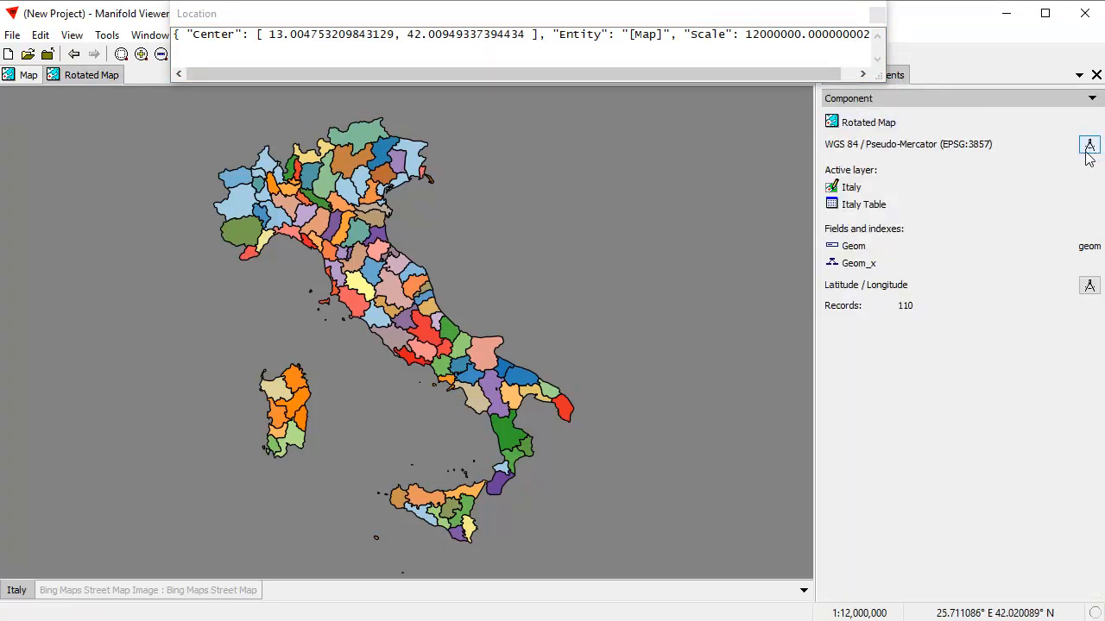
pyautogui.click(1088, 146)
pyautogui.click(961, 171)
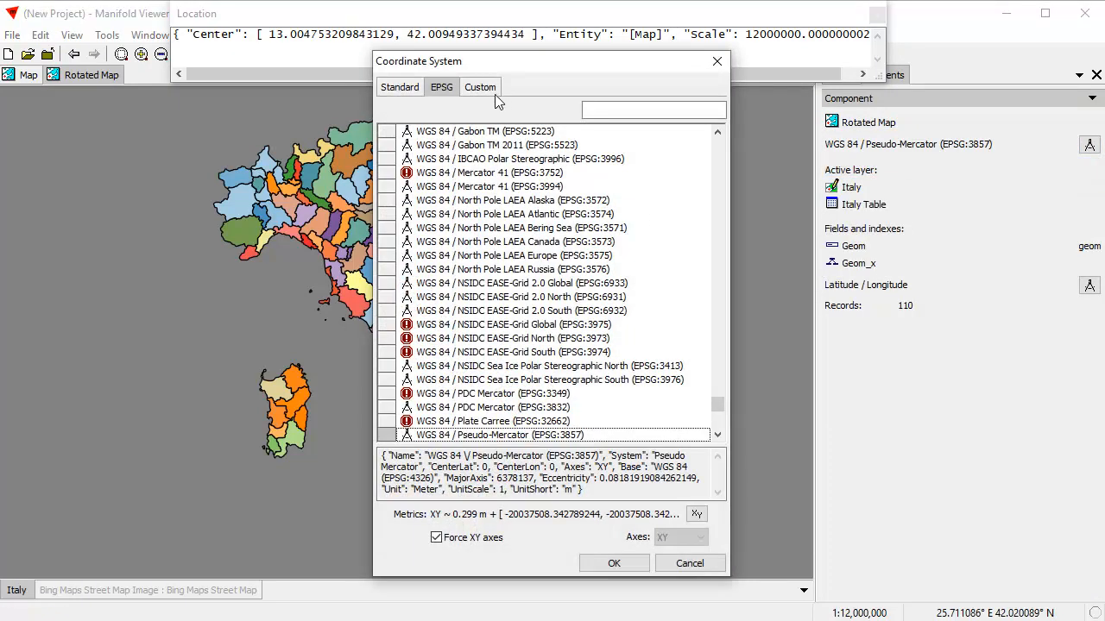
pyautogui.moveTo(543, 72); pyautogui.dragTo(612, 74)
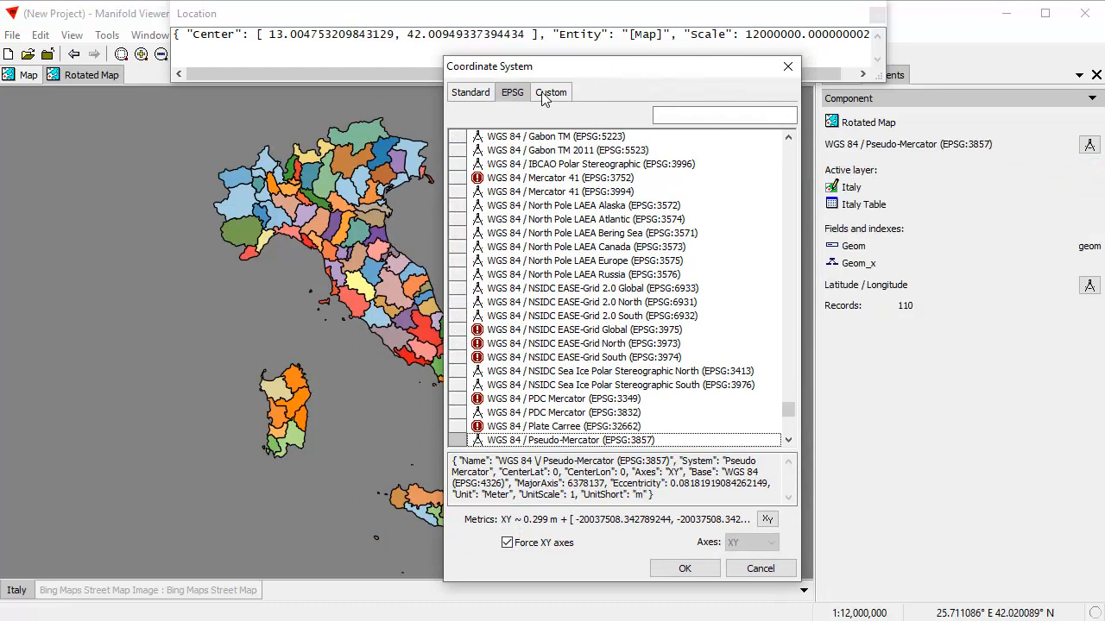
pyautogui.click(549, 93)
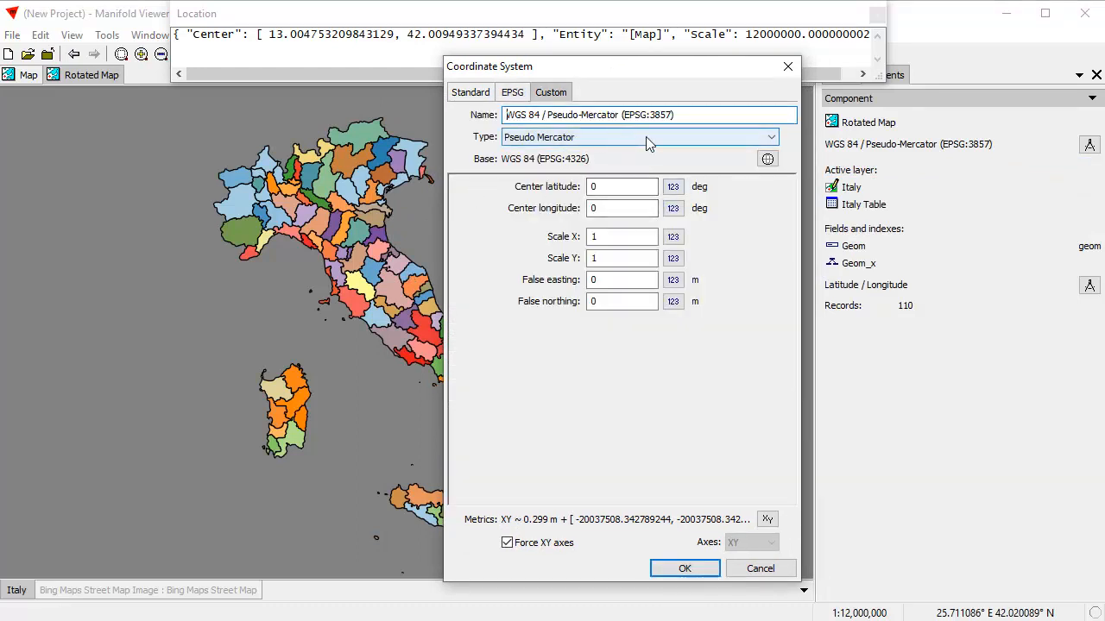
pyautogui.moveTo(687, 117); pyautogui.dragTo(447, 110)
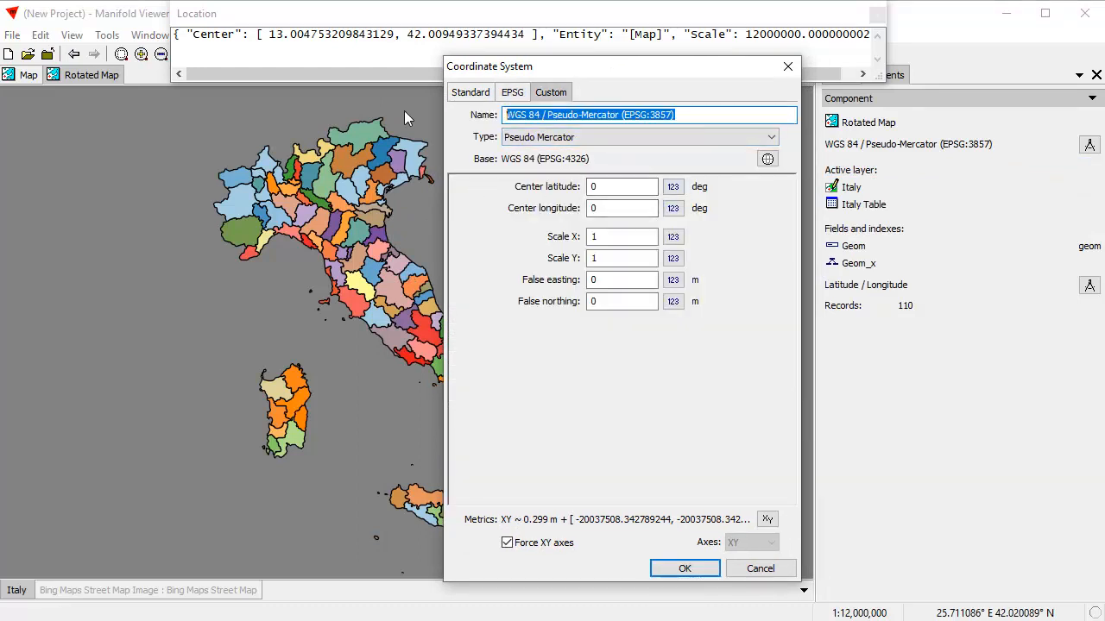
pyautogui.write('Rotated Italy Hotine')
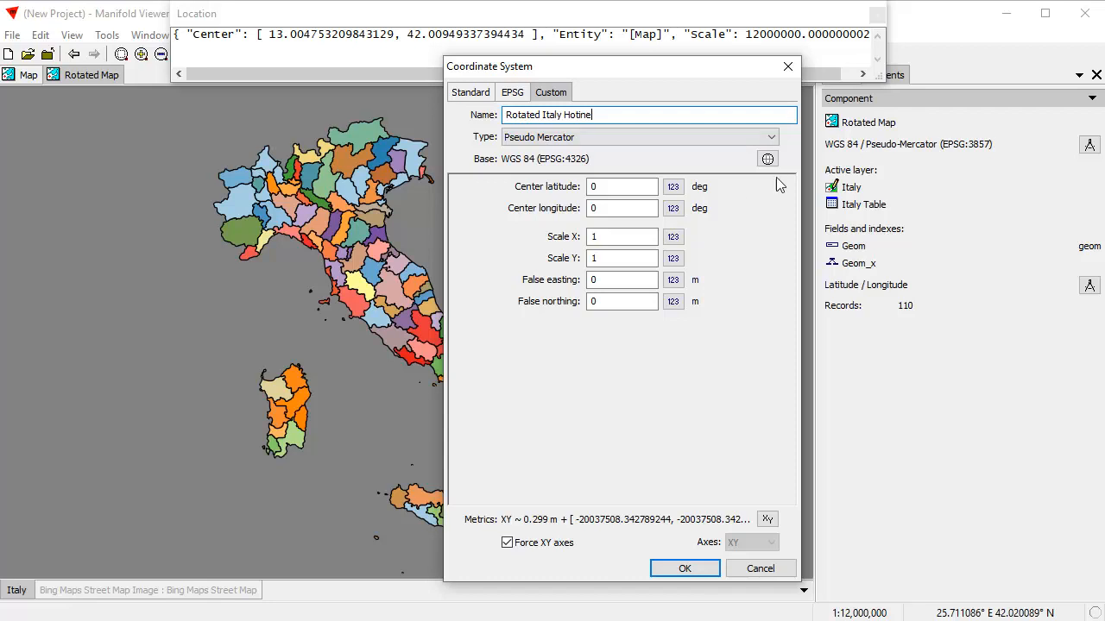
# Set the coordinate system type to Hotine Oblique Mercator (B).
pyautogui.click(771, 136)
pyautogui.moveTo(774, 395); pyautogui.dragTo(779, 239)
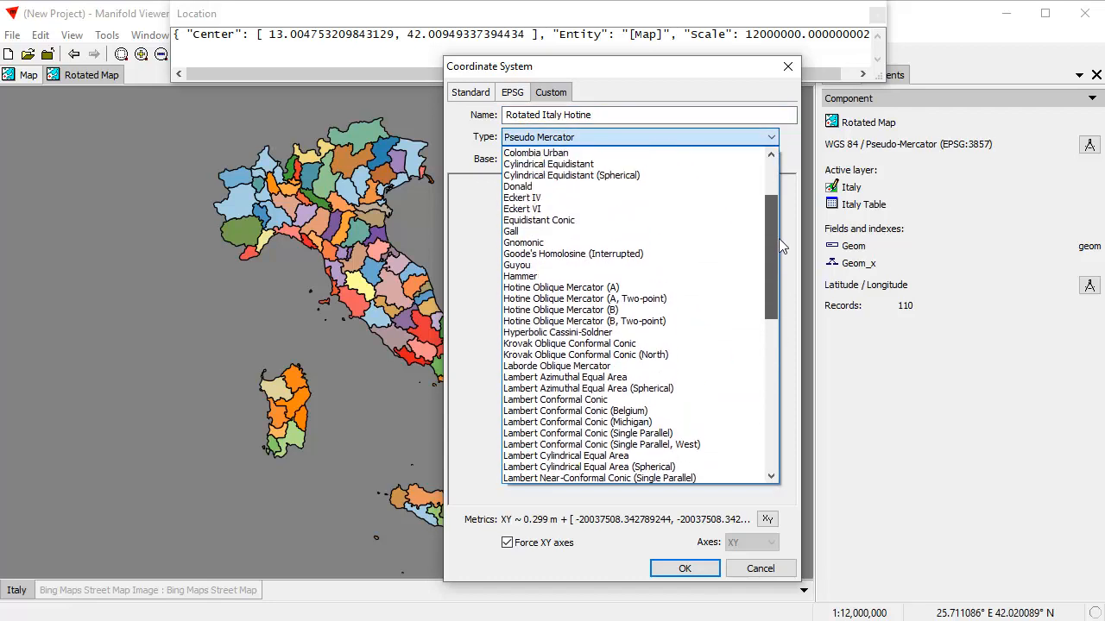
pyautogui.click(610, 314)
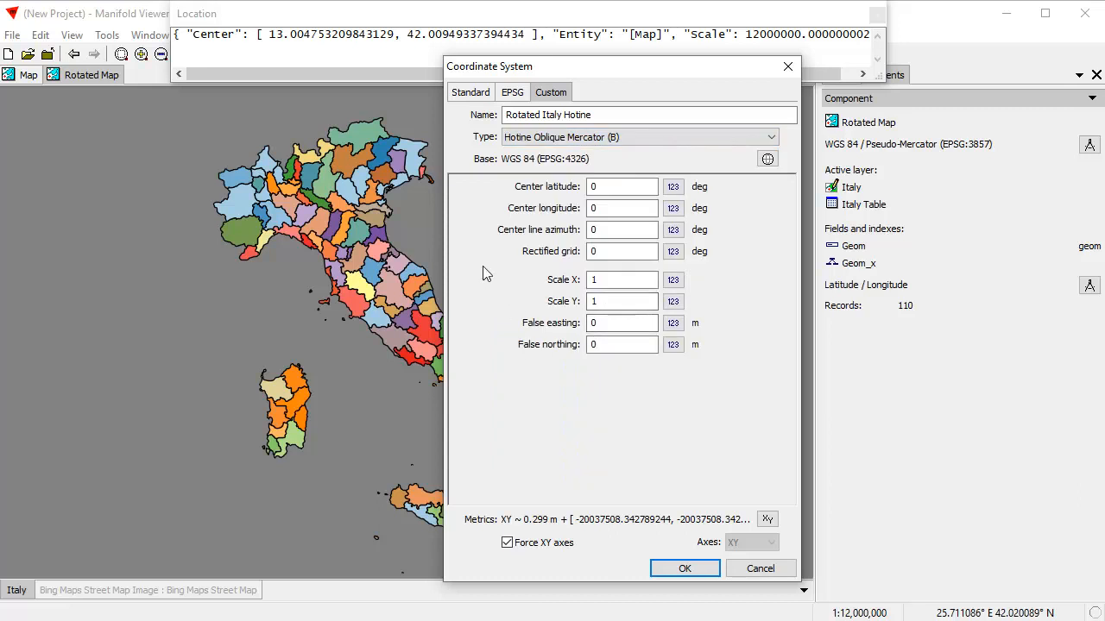
# Set the center latitude to 42 and the center longitude to 13 degrees.
pyautogui.moveTo(615, 67); pyautogui.dragTo(699, 89)
pyautogui.click(700, 209)
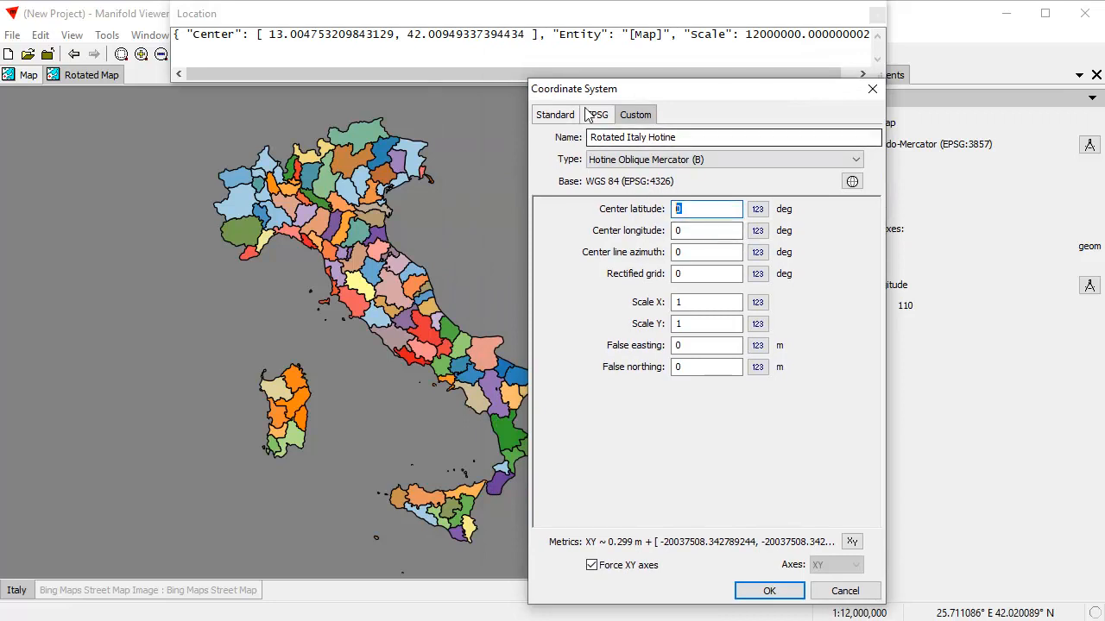
pyautogui.write('42')
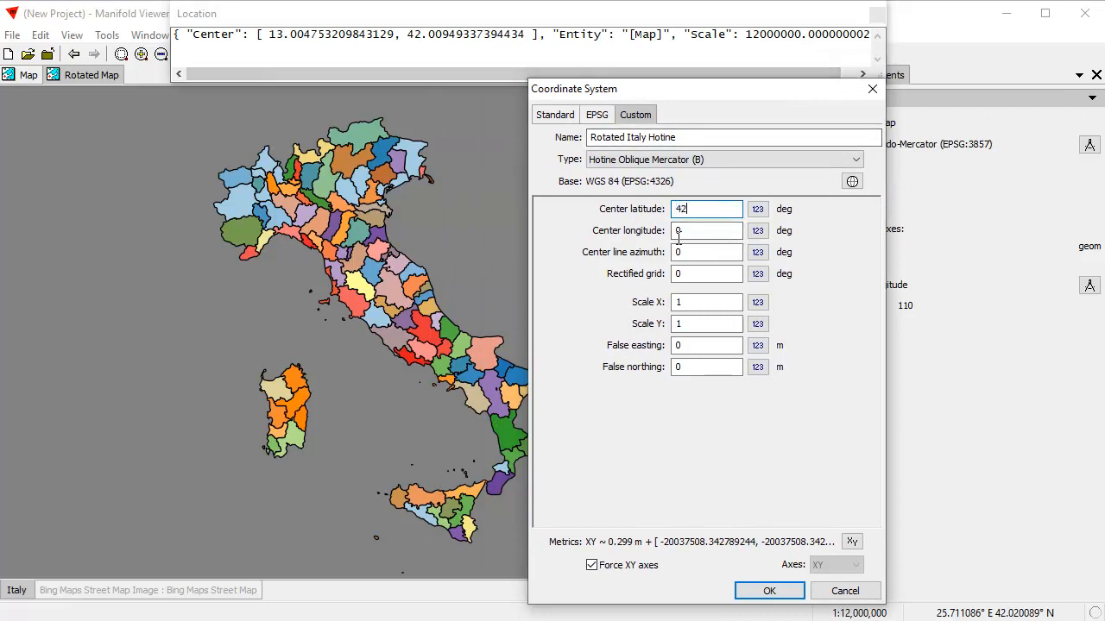
pyautogui.click(678, 238)
pyautogui.write('13')
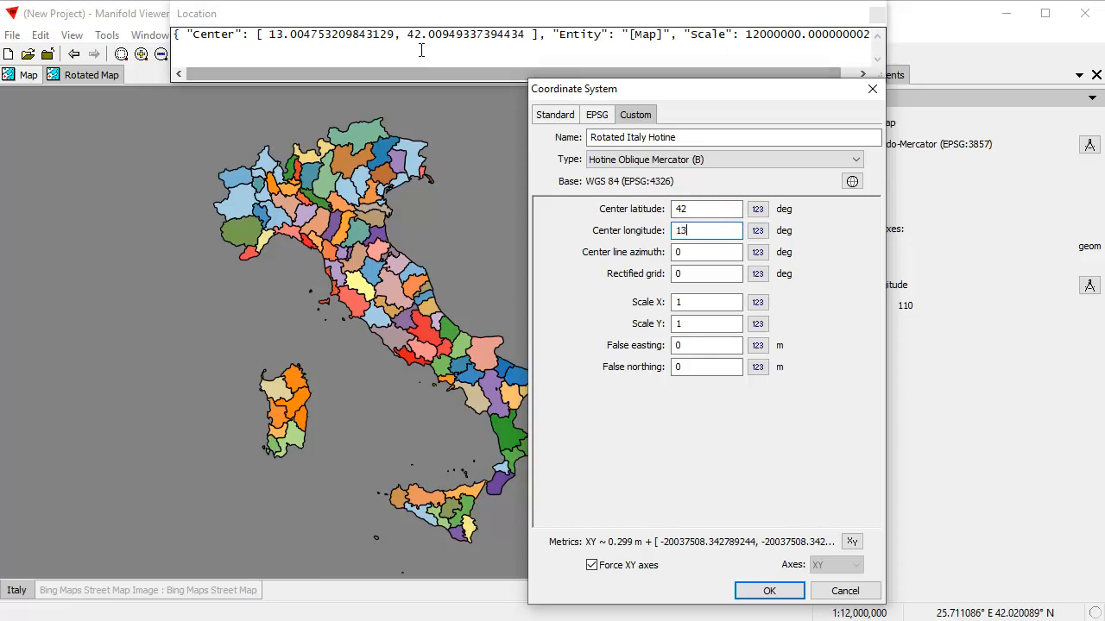
# Set the rectified grid to -45 degrees and apply the custom coordinate system to the Rotated Map.
pyautogui.click(706, 251)
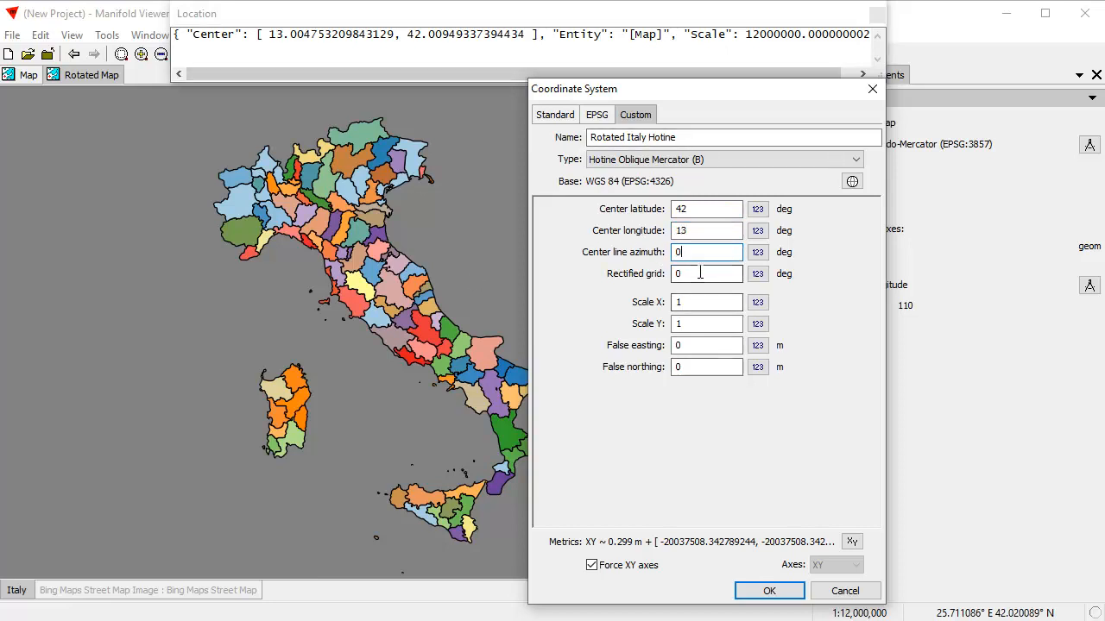
pyautogui.moveTo(720, 90); pyautogui.dragTo(796, 105)
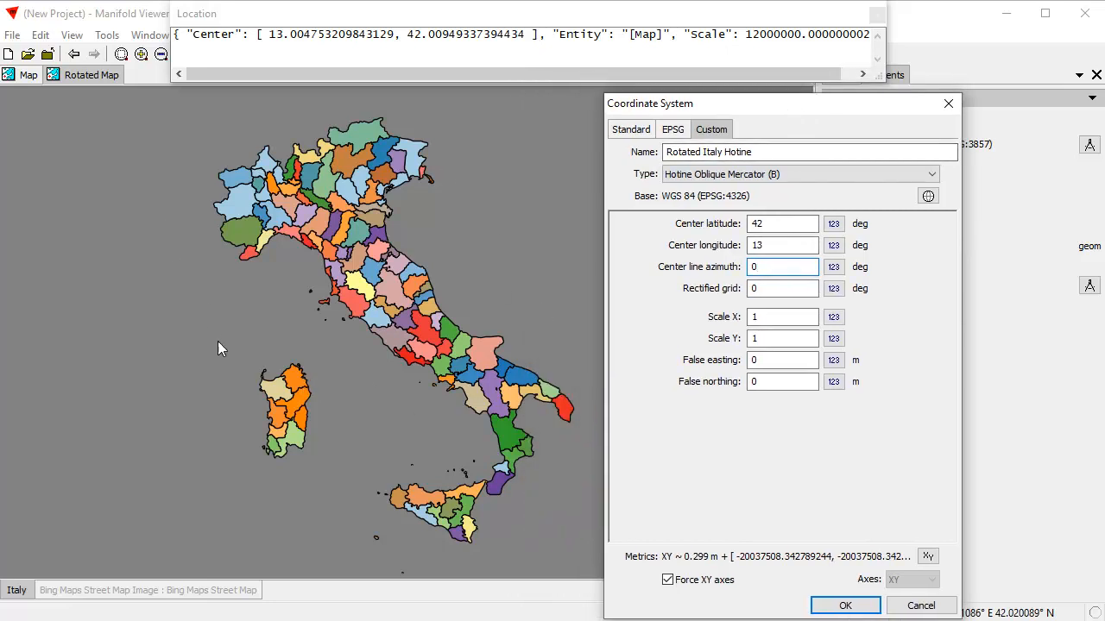
pyautogui.moveTo(772, 288); pyautogui.dragTo(740, 285)
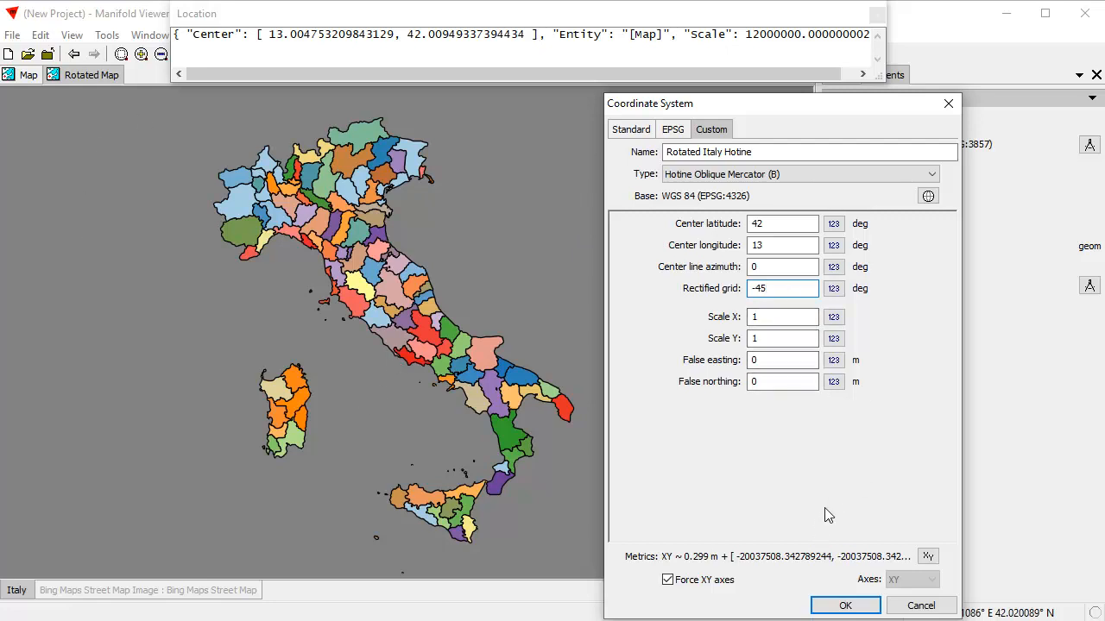
pyautogui.click(846, 606)
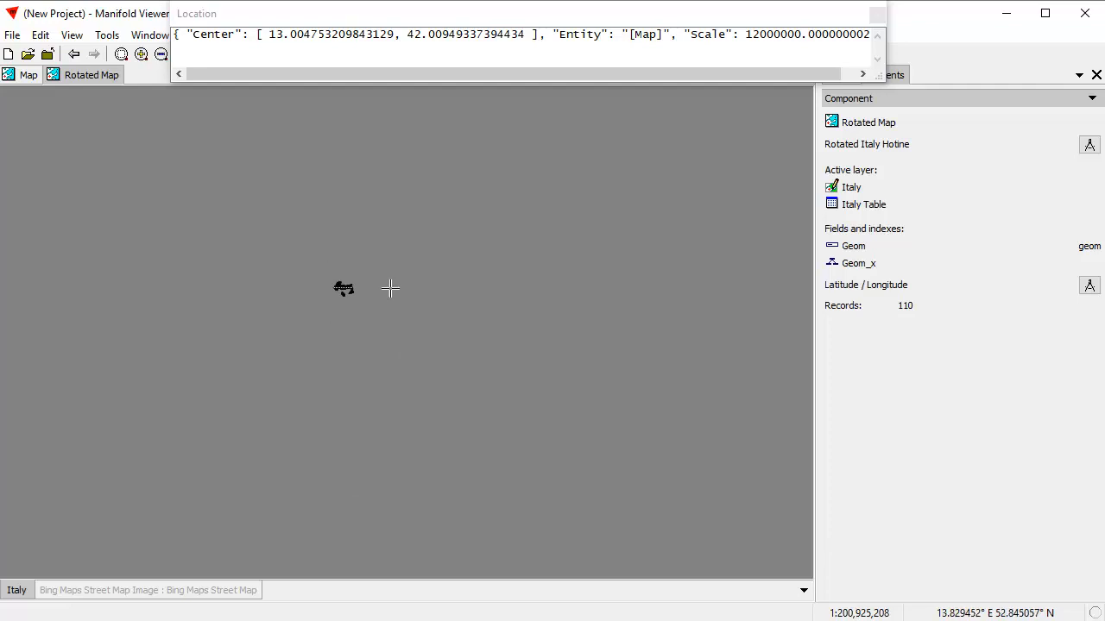
# Close the floating Location window and save the current Rotated Map view as a new Location.
pyautogui.scroll(4, 378, 303)
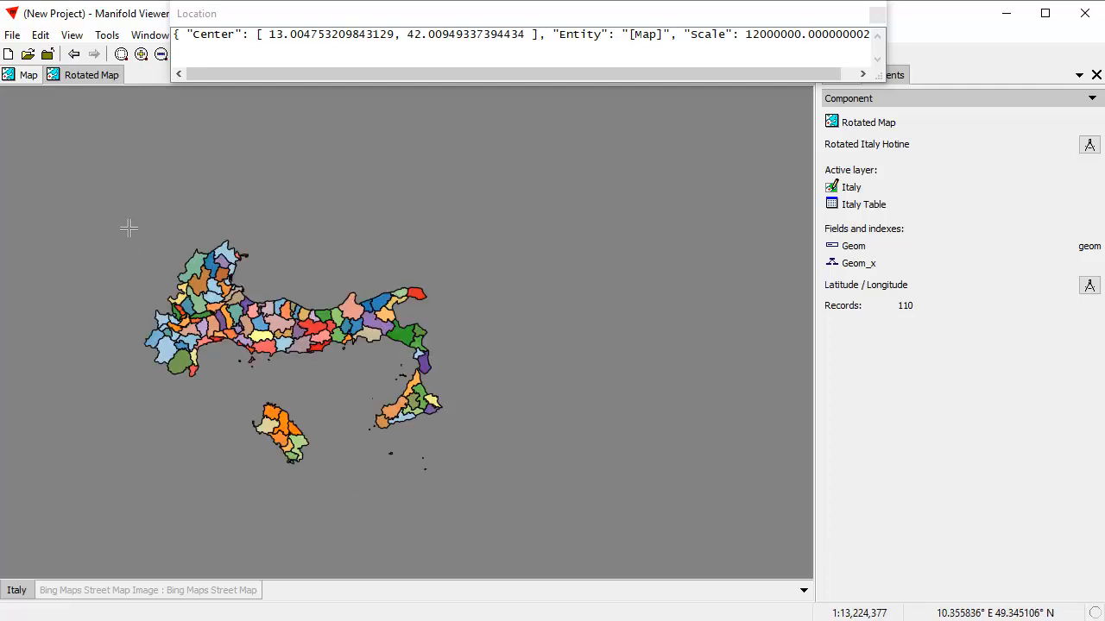
pyautogui.scroll(2, 419, 442)
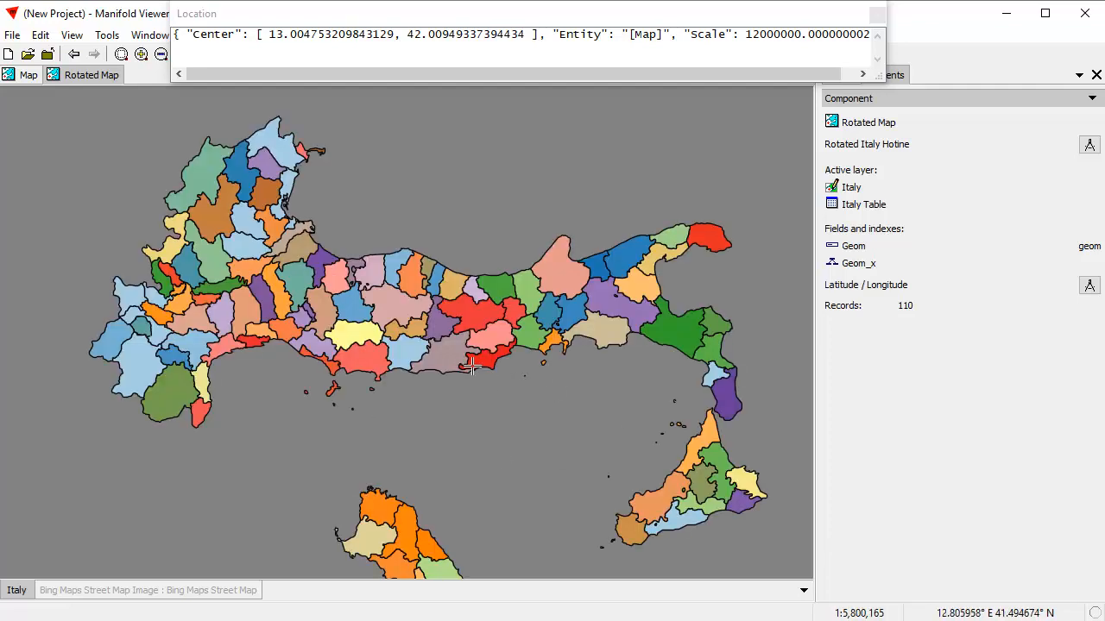
pyautogui.scroll(-1, 453, 343)
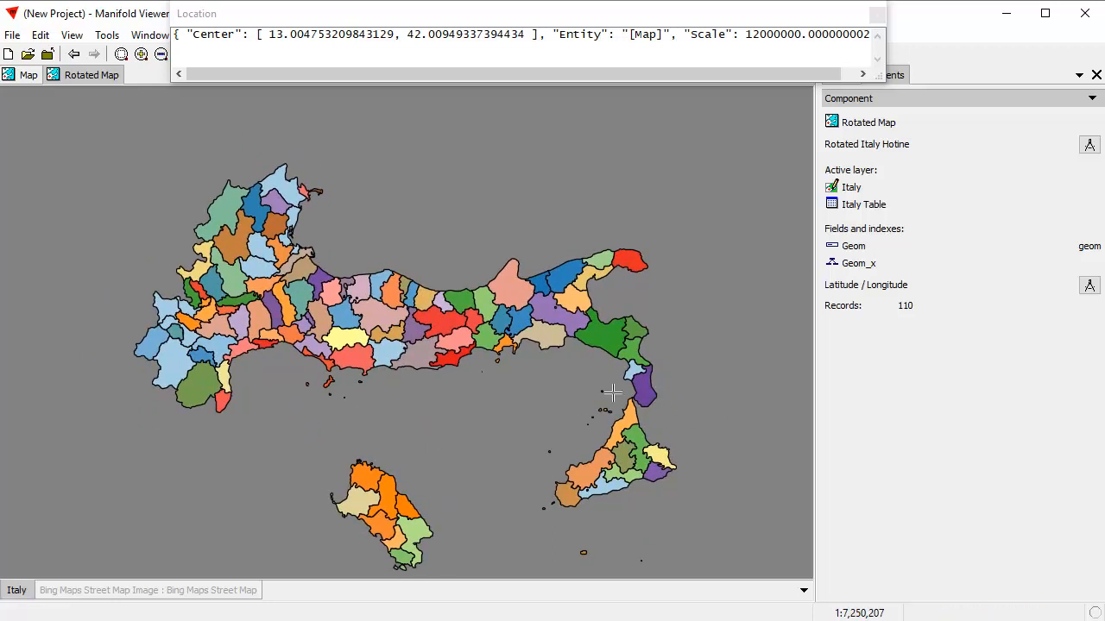
pyautogui.click(877, 14)
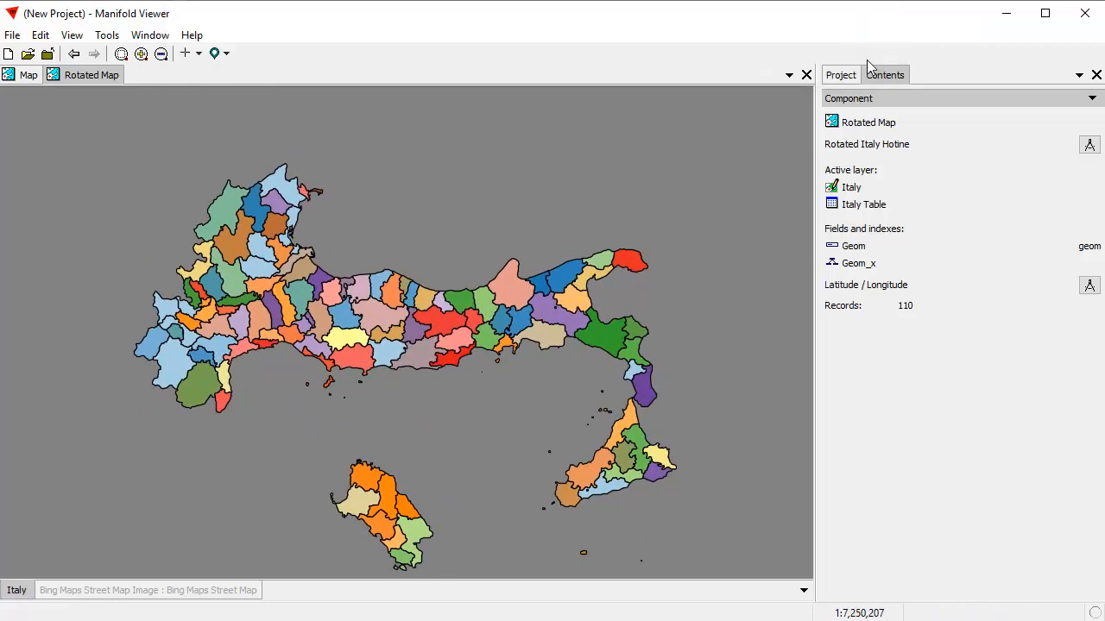
pyautogui.click(842, 76)
pyautogui.click(223, 54)
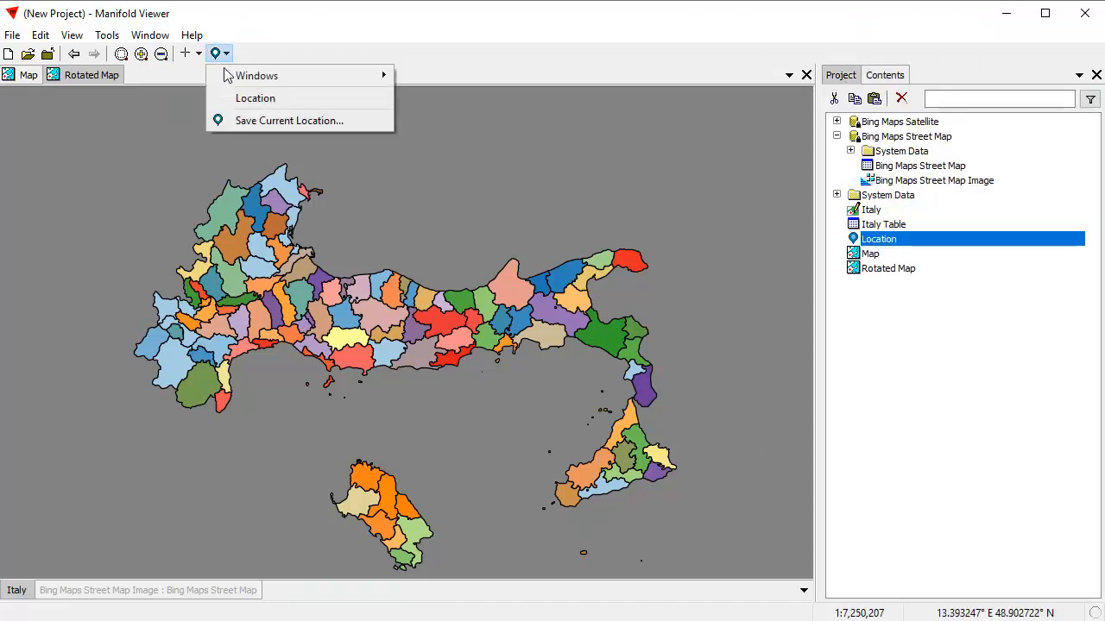
pyautogui.click(254, 122)
# Rename the new location to LocationRotated.
pyautogui.click(915, 258)
pyautogui.click(907, 255)
pyautogui.moveTo(907, 255); pyautogui.dragTo(900, 255)
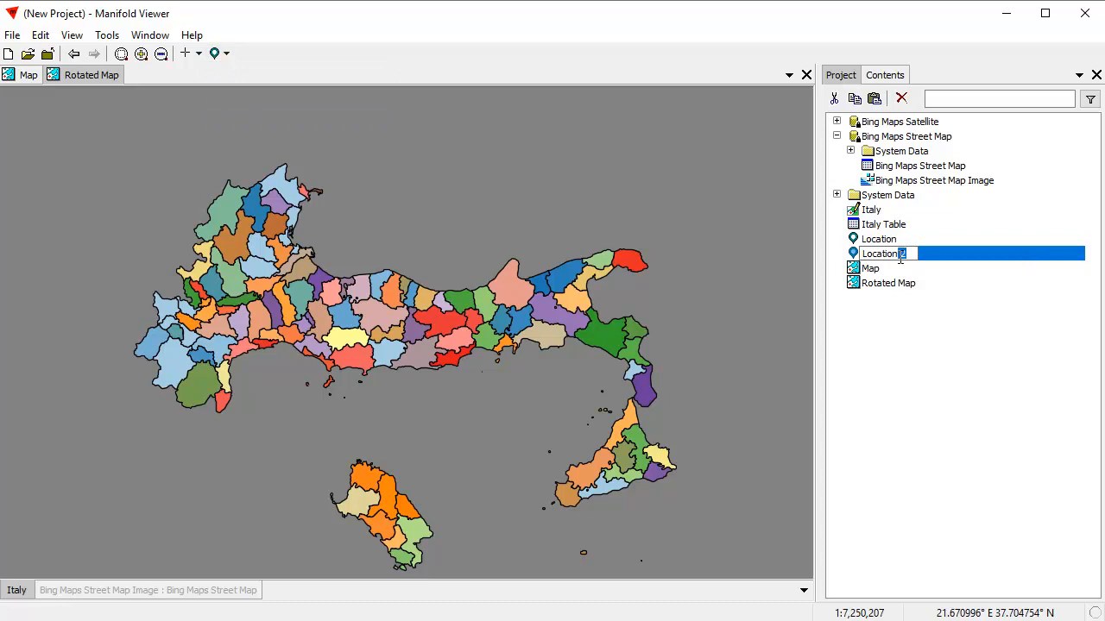
pyautogui.write('Rotate')
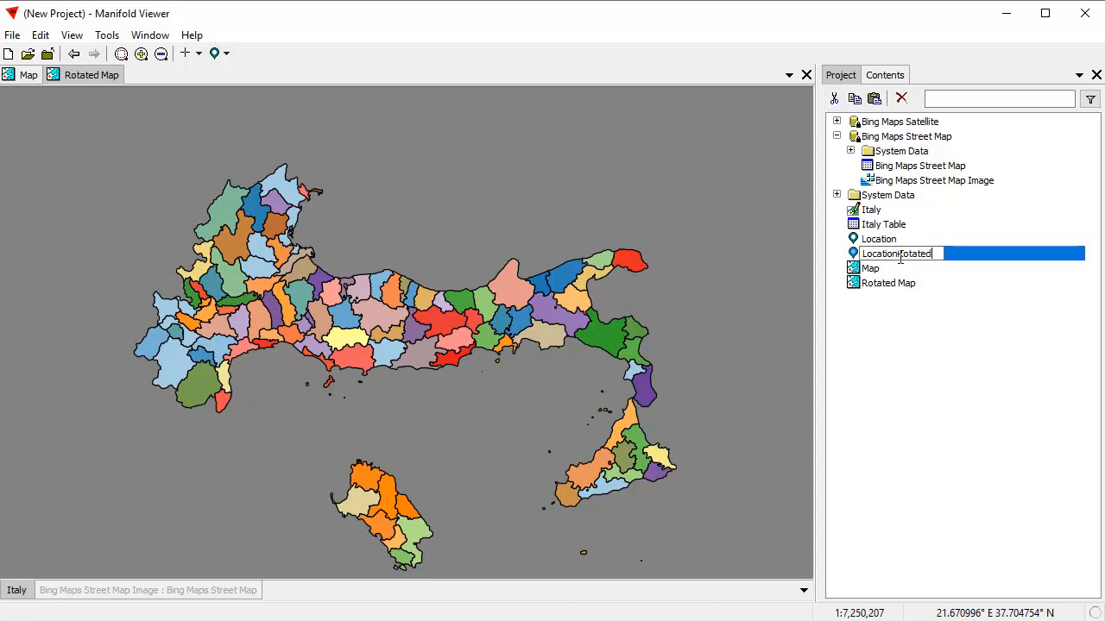
pyautogui.write('d')
pyautogui.press('Return')
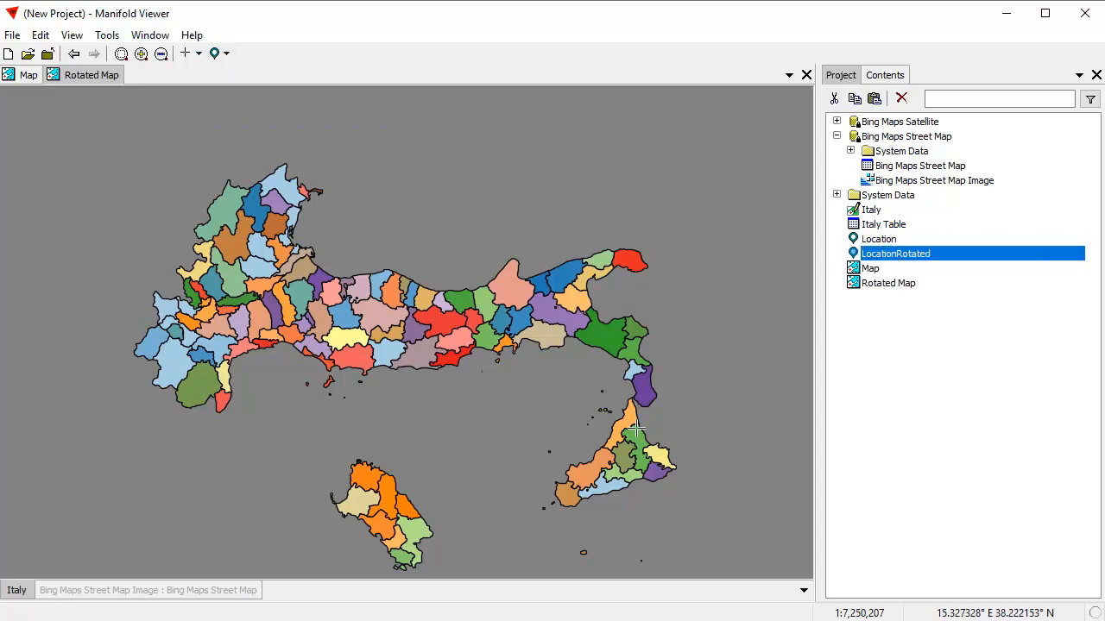
# Temporarily show the Bing Maps Street Map layer in the Rotated Map, then hide it again.
pyautogui.click(916, 410)
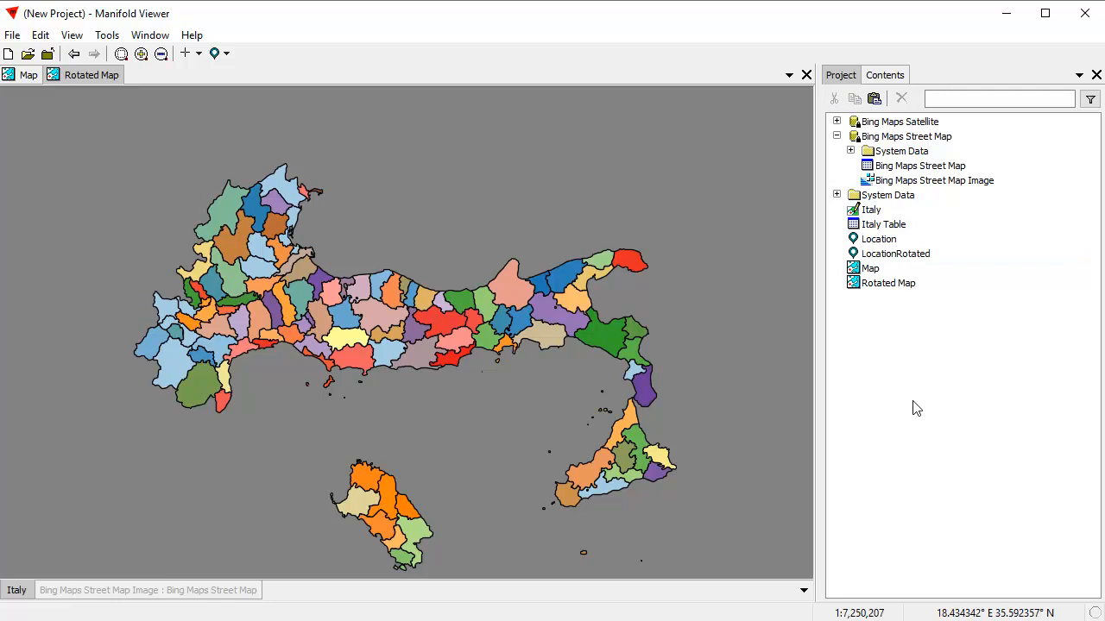
pyautogui.click(26, 81)
pyautogui.click(85, 79)
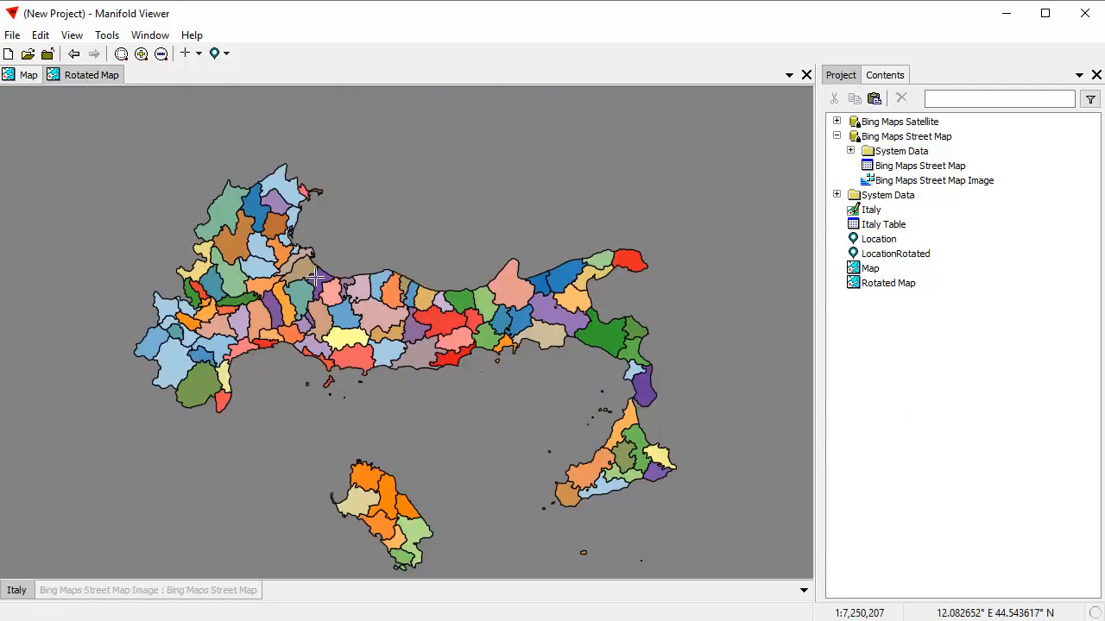
pyautogui.keyDown('shift'); pyautogui.click(205, 590); pyautogui.keyUp('shift')
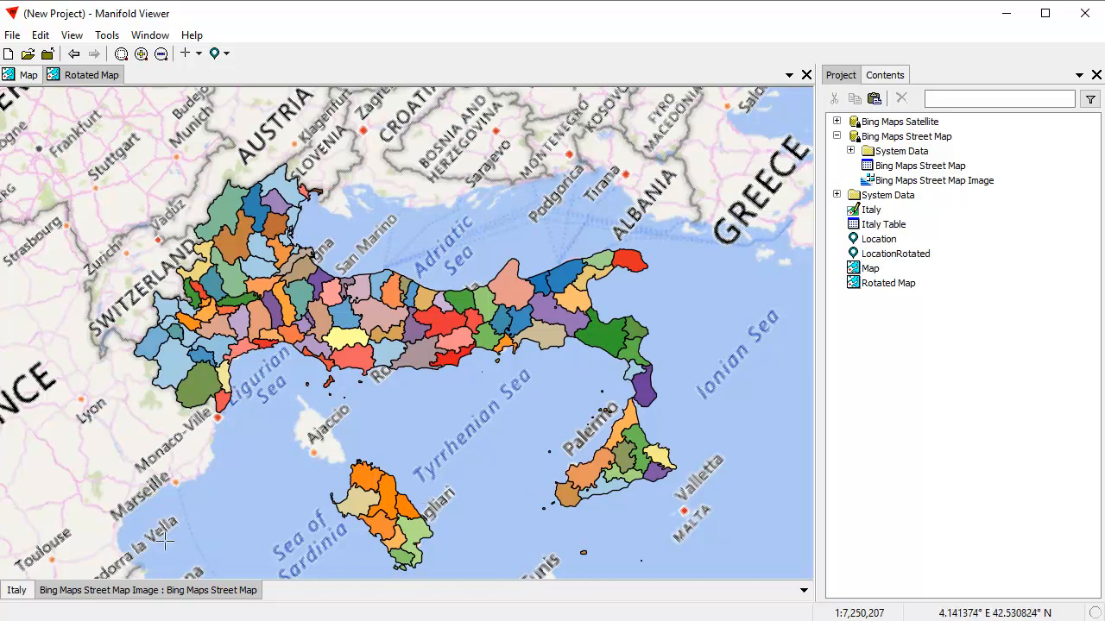
pyautogui.keyDown('shift'); pyautogui.click(78, 590); pyautogui.keyUp('shift')
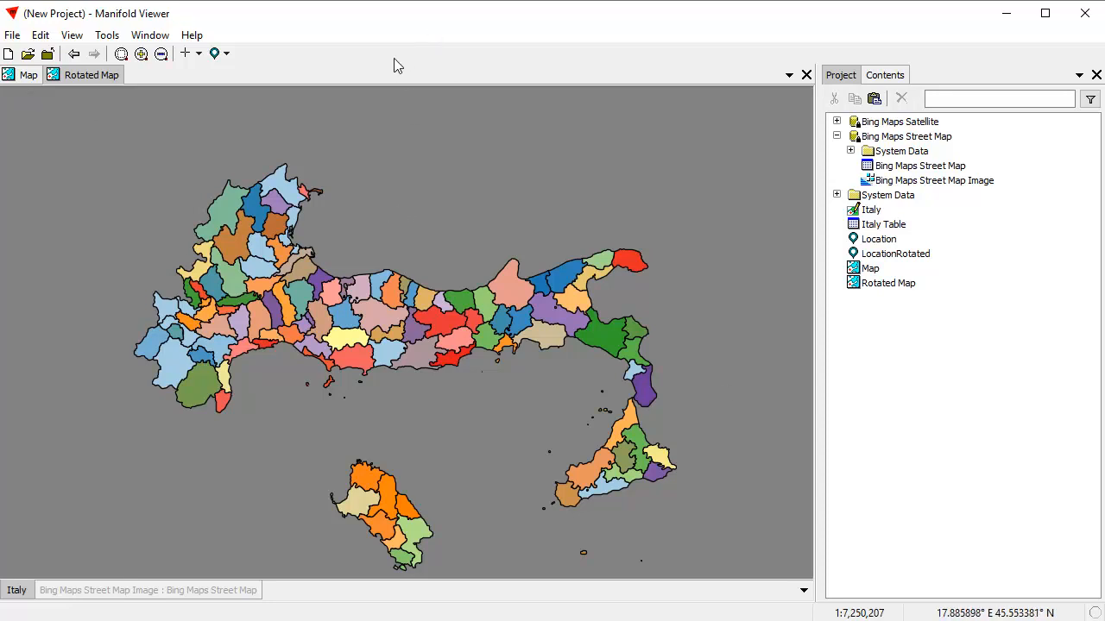
# Create a new drawing named North Arrow from the original Map.
pyautogui.click(33, 76)
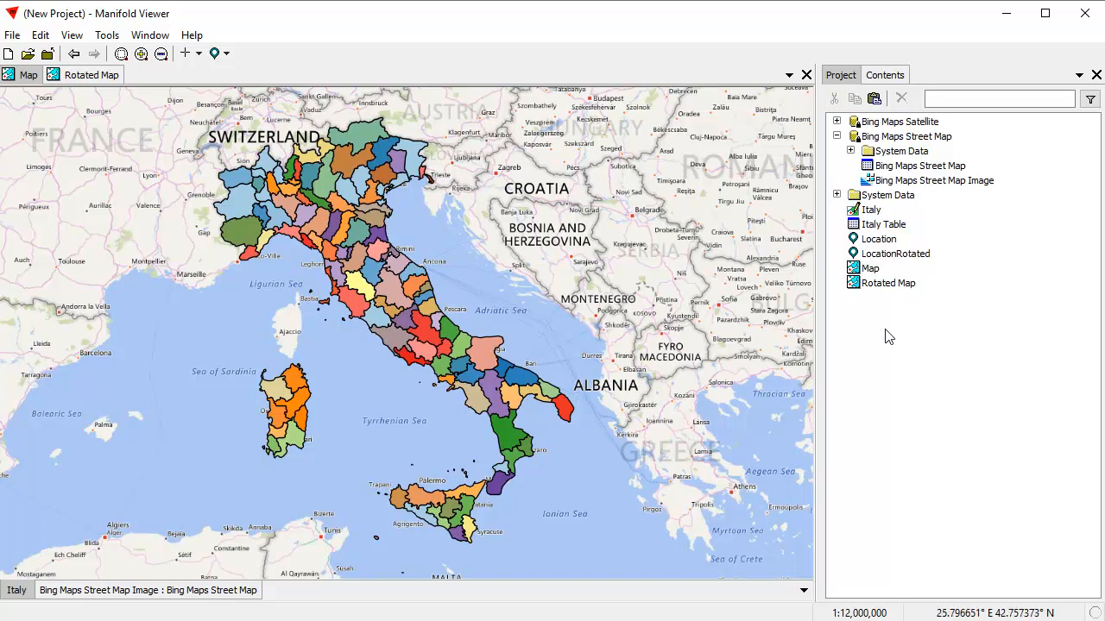
pyautogui.rightClick(867, 358)
pyautogui.moveTo(914, 417)
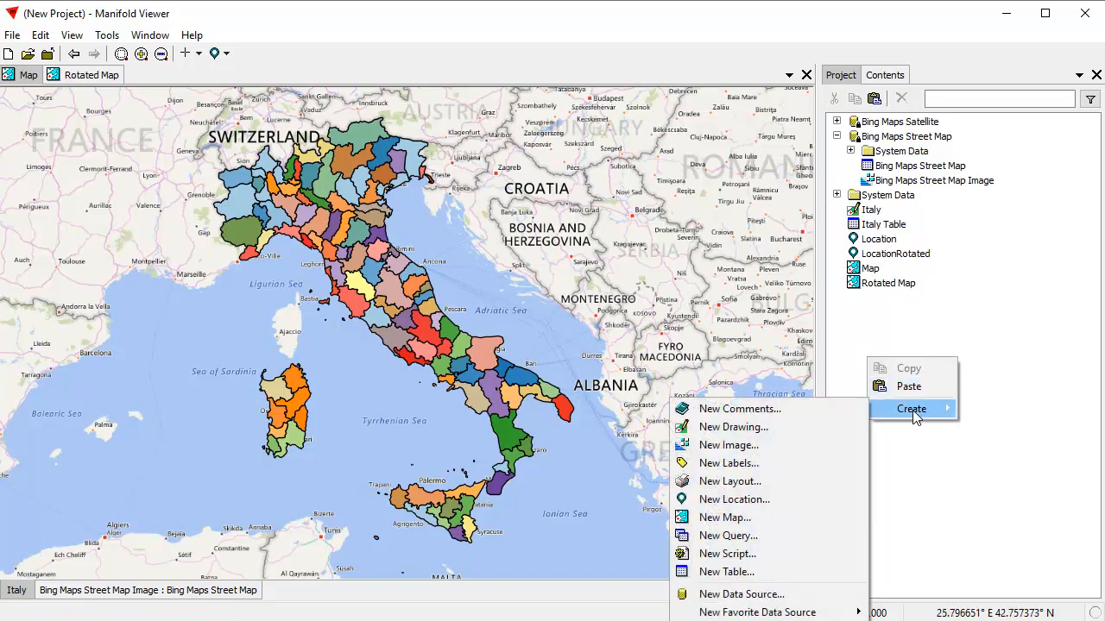
pyautogui.click(763, 427)
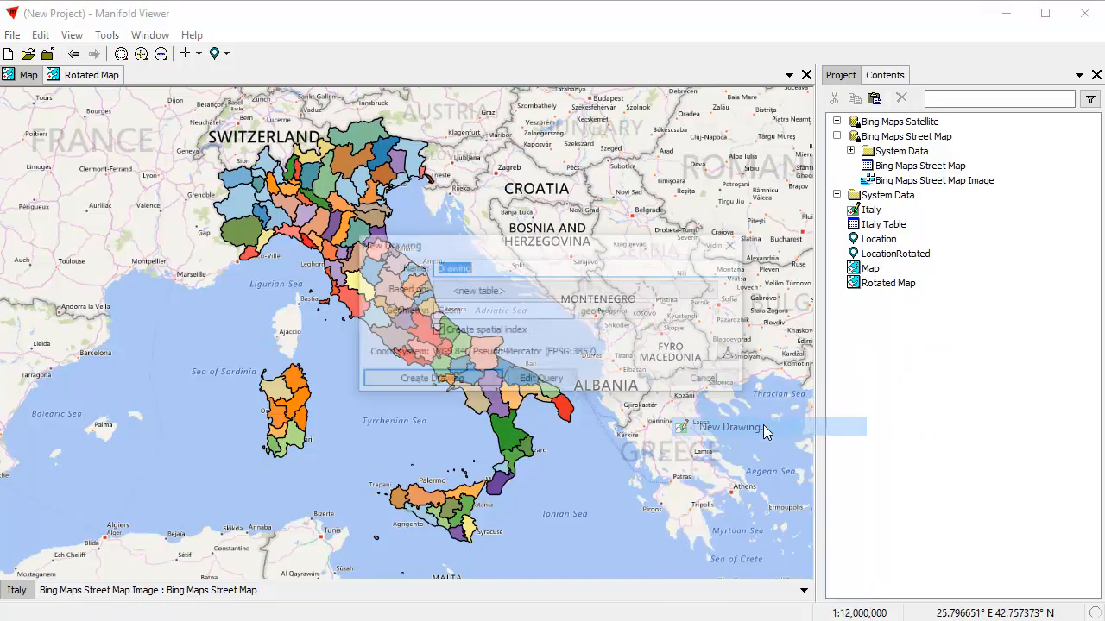
pyautogui.write('North Arrow')
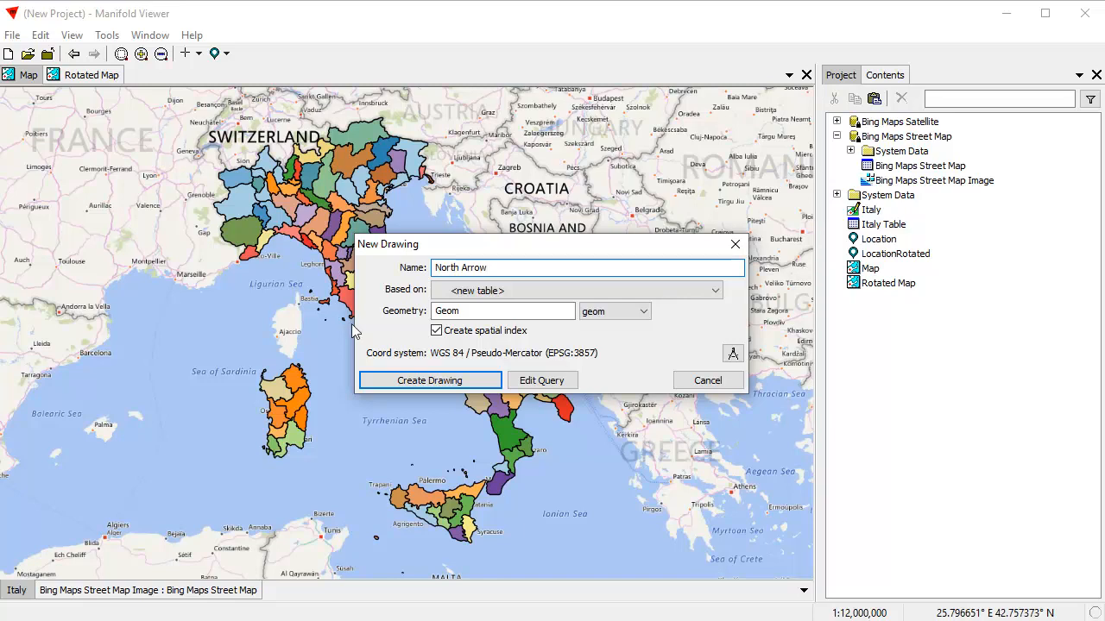
pyautogui.click(416, 375)
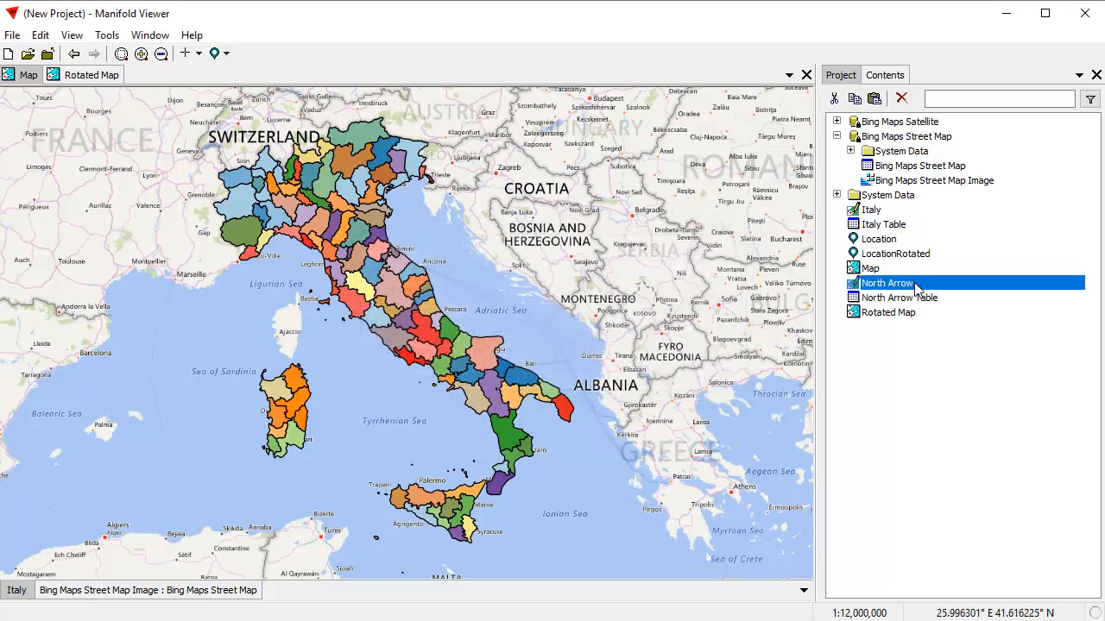
# Add the North Arrow drawing to the original Map as a layer.
pyautogui.click(964, 316)
pyautogui.moveTo(917, 286); pyautogui.dragTo(584, 271)
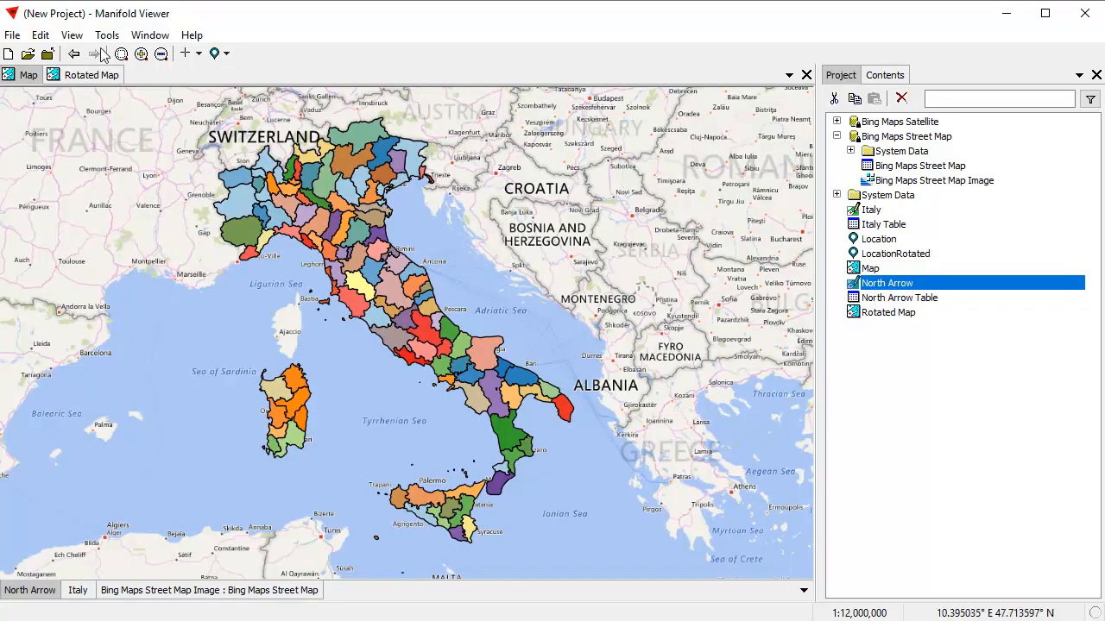
# Draw a vertical line in the North Arrow drawing from near Ancona up toward Trieste.
pyautogui.click(198, 54)
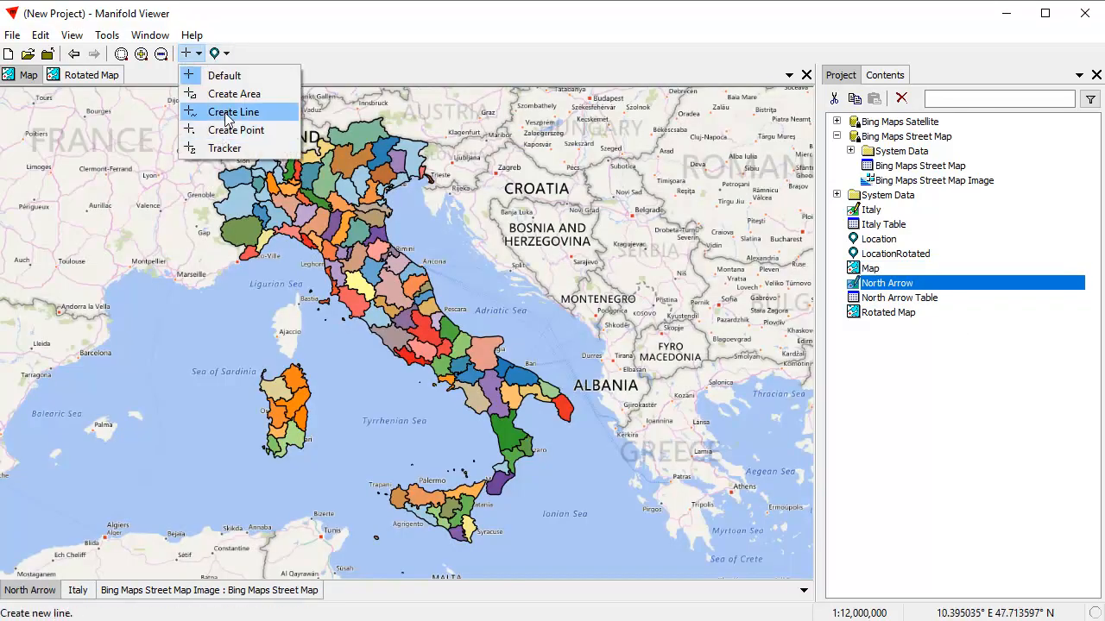
pyautogui.click(231, 111)
pyautogui.click(442, 259)
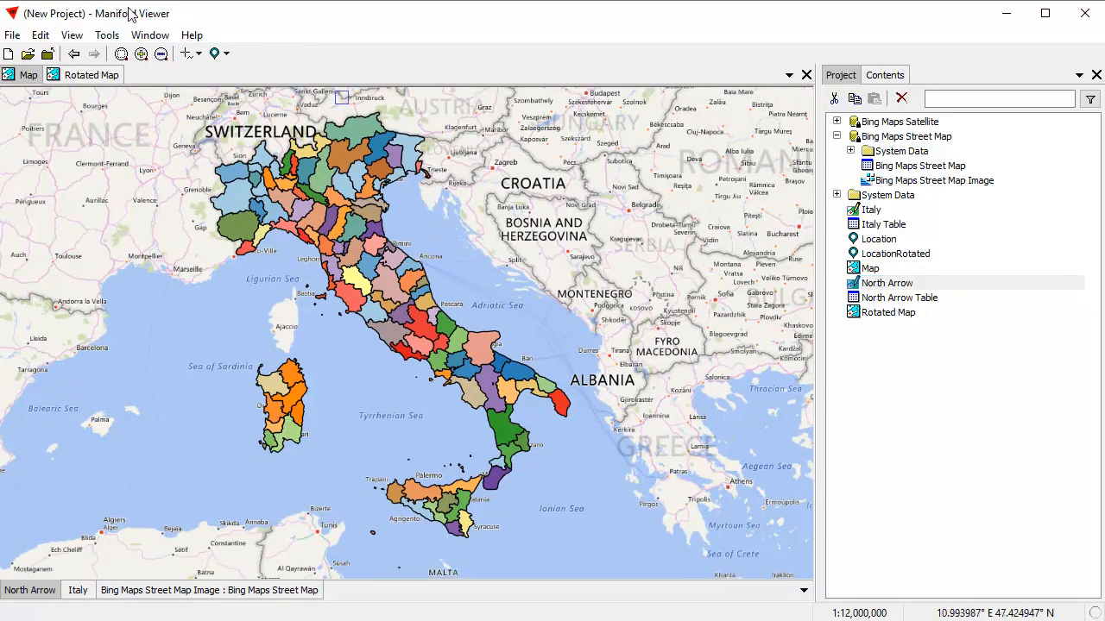
pyautogui.click(73, 55)
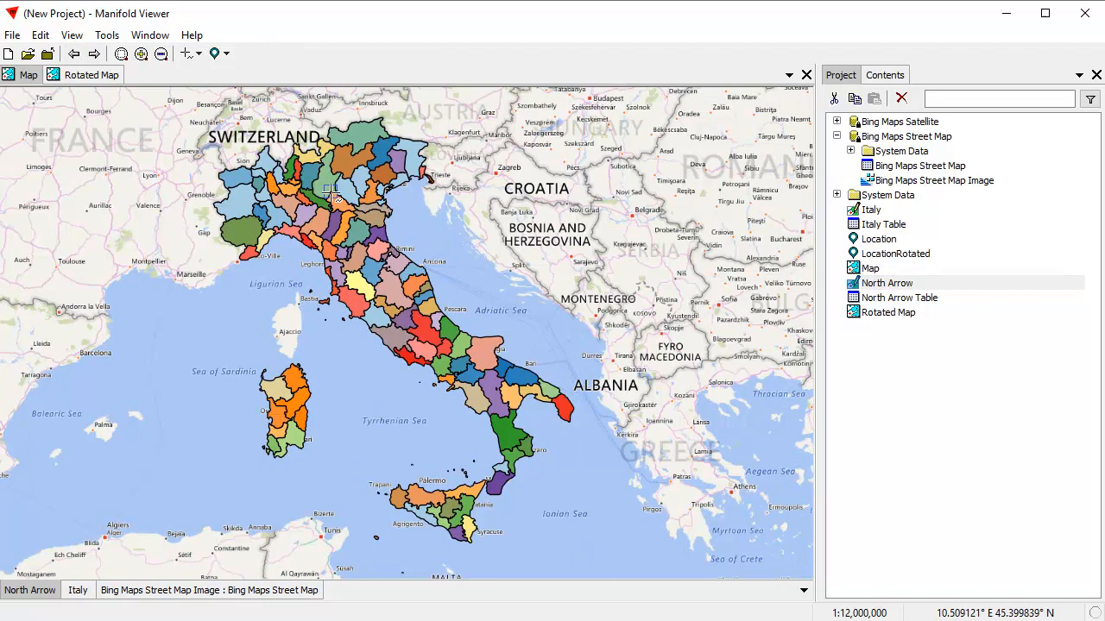
pyautogui.click(441, 255)
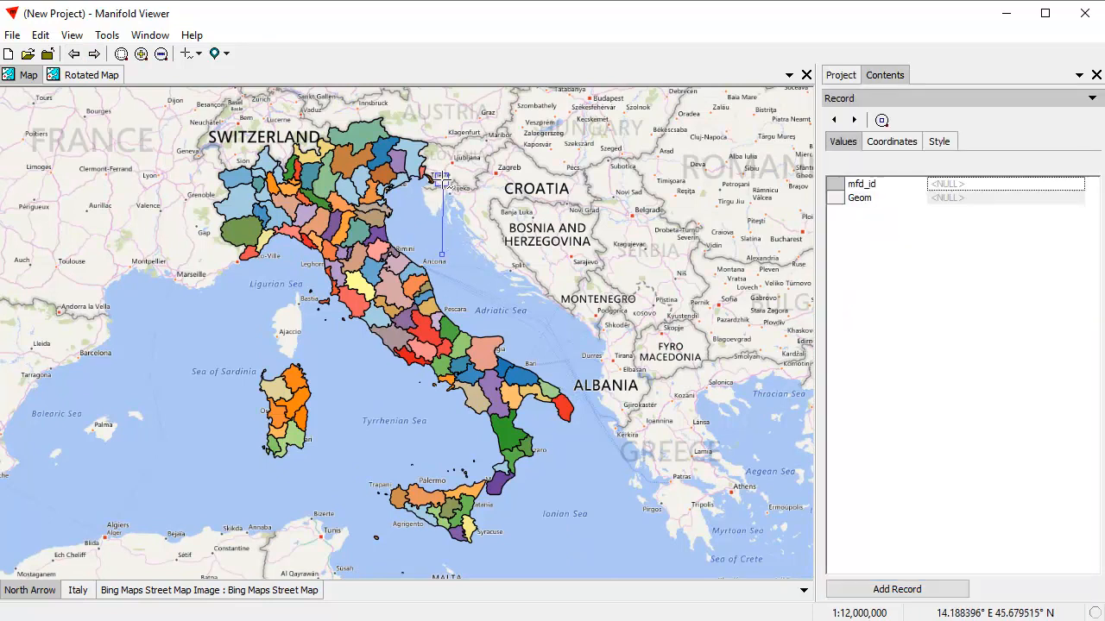
pyautogui.click(441, 184)
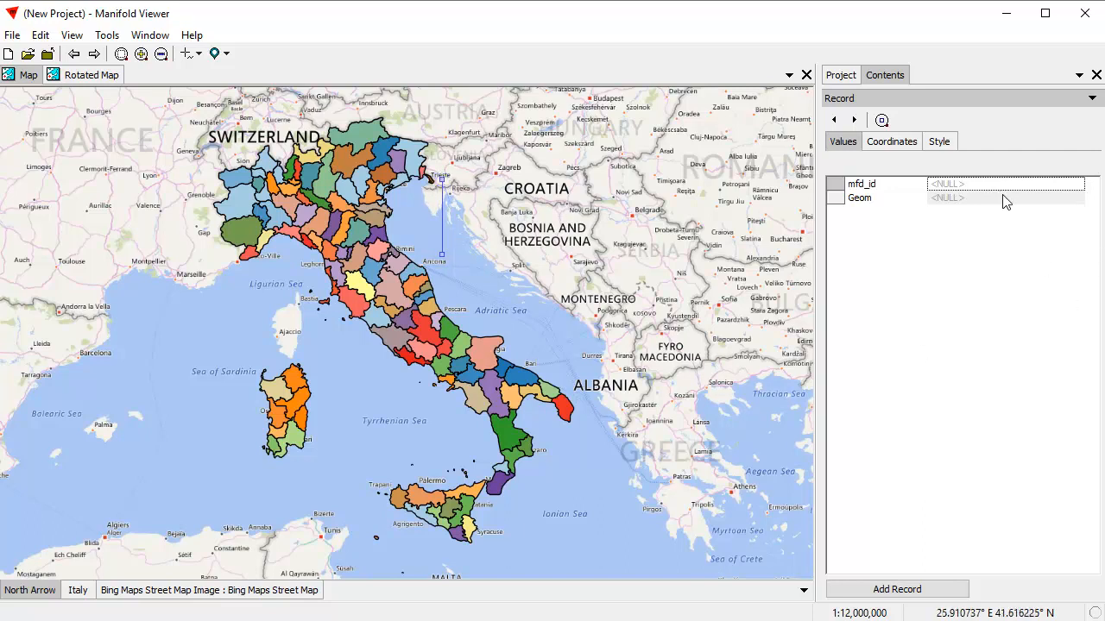
# Copy the first vertex's X coordinate into the second vertex to make the line exactly vertical, add the record and return to the default tool.
pyautogui.click(897, 143)
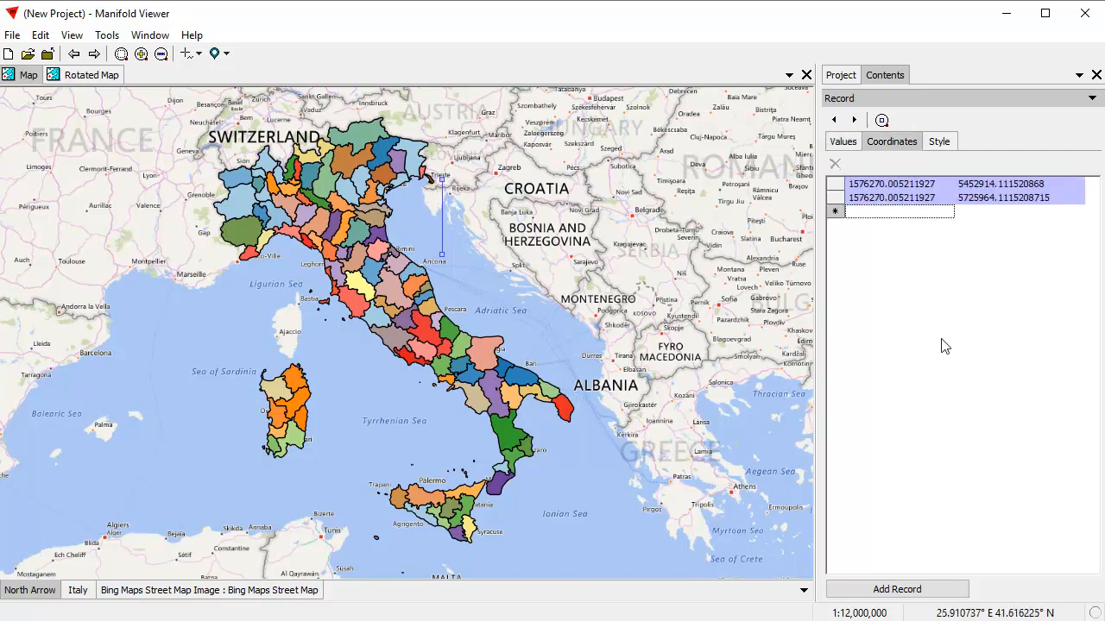
pyautogui.click(928, 187)
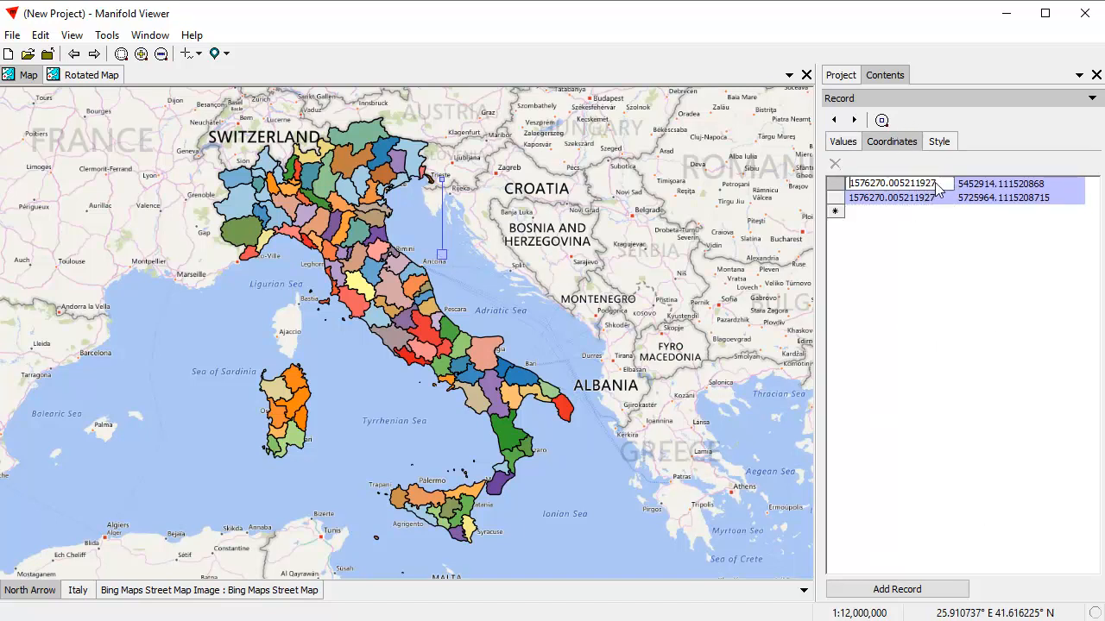
pyautogui.doubleClick(937, 188)
pyautogui.hotkey('ctrl', 'c')
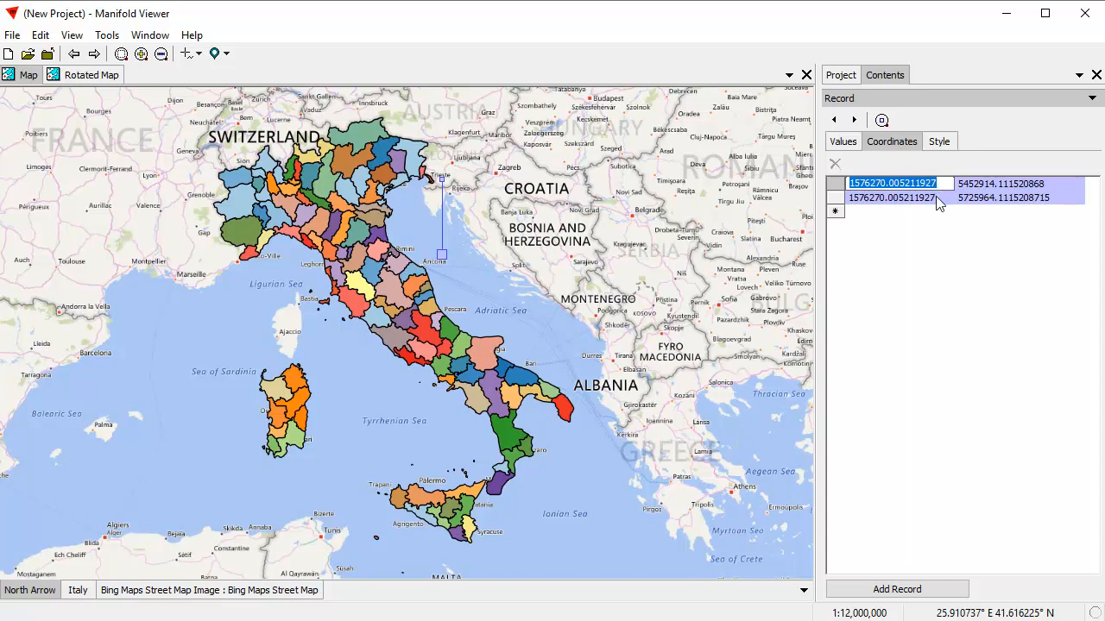
pyautogui.click(937, 200)
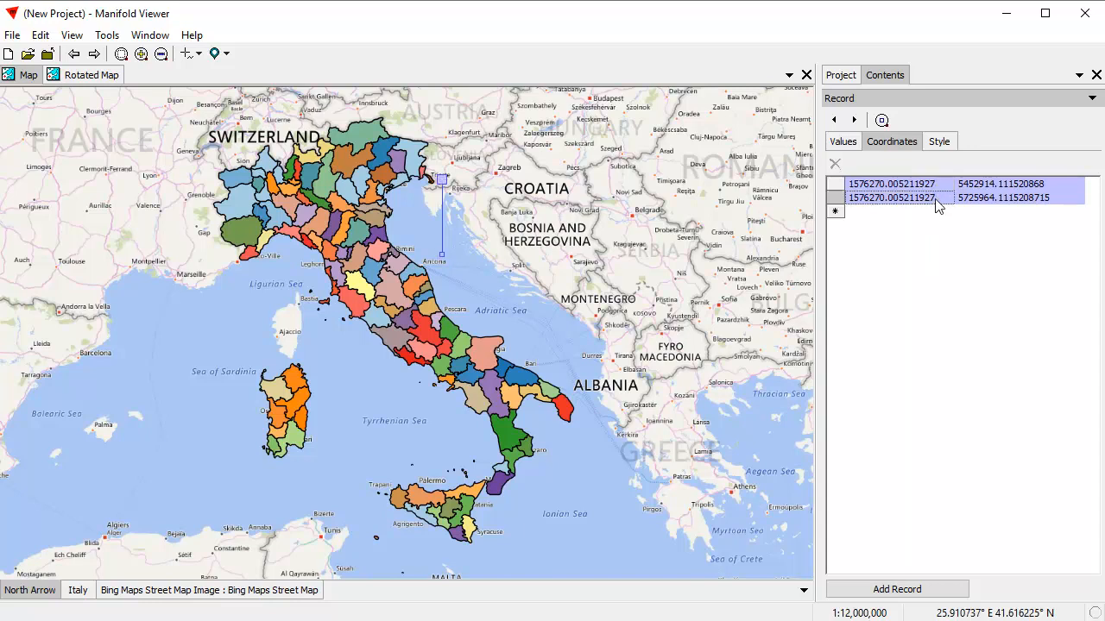
pyautogui.doubleClick(933, 201)
pyautogui.hotkey('ctrl', 'v')
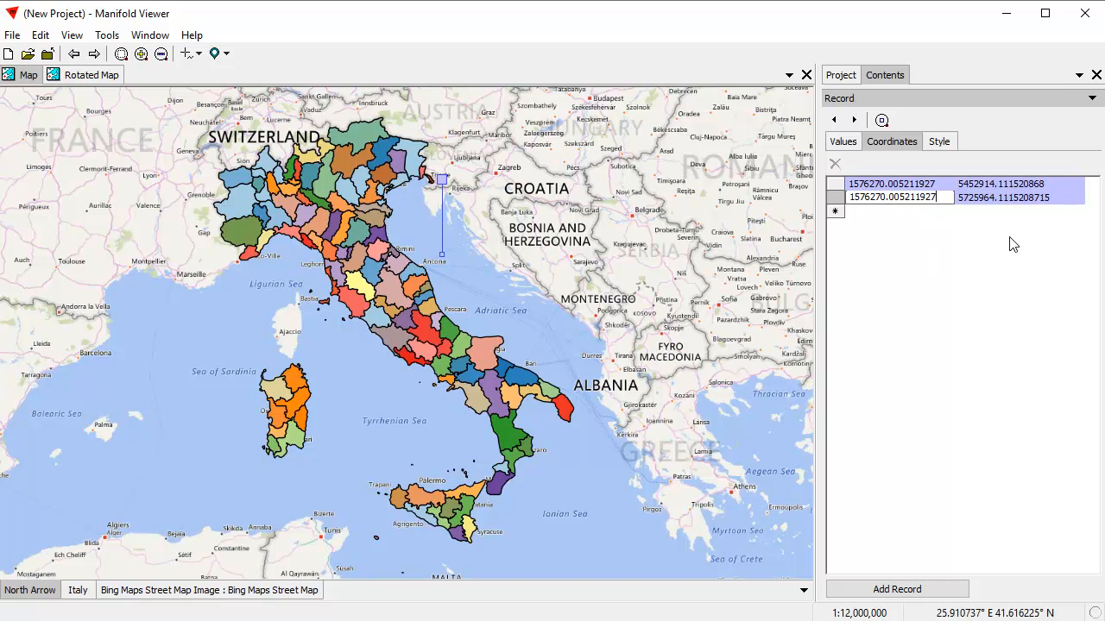
pyautogui.press('Return')
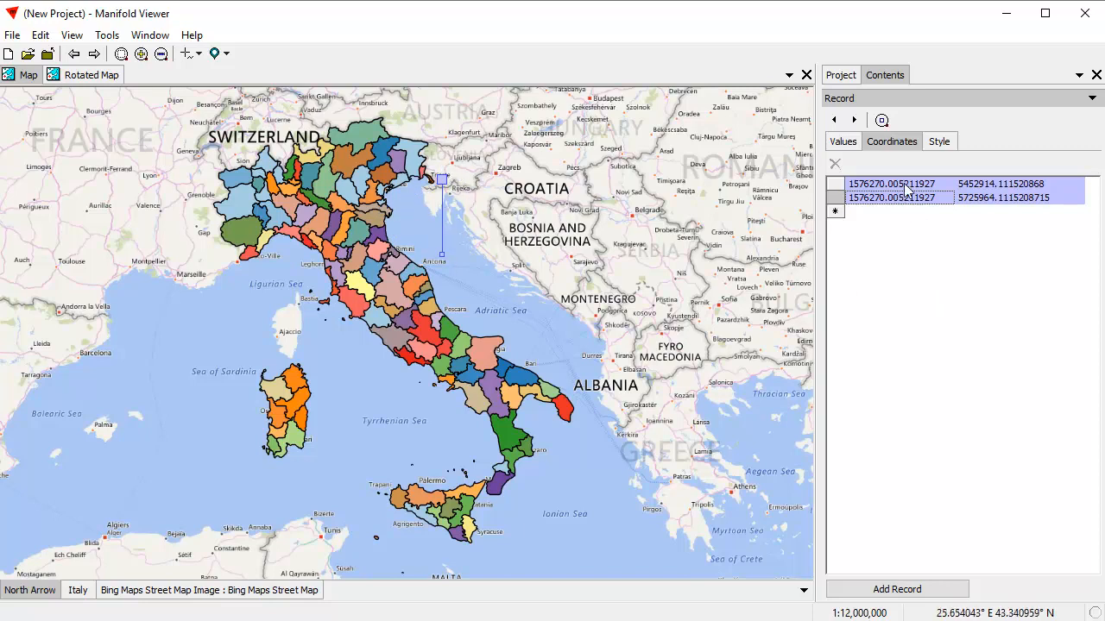
pyautogui.click(902, 591)
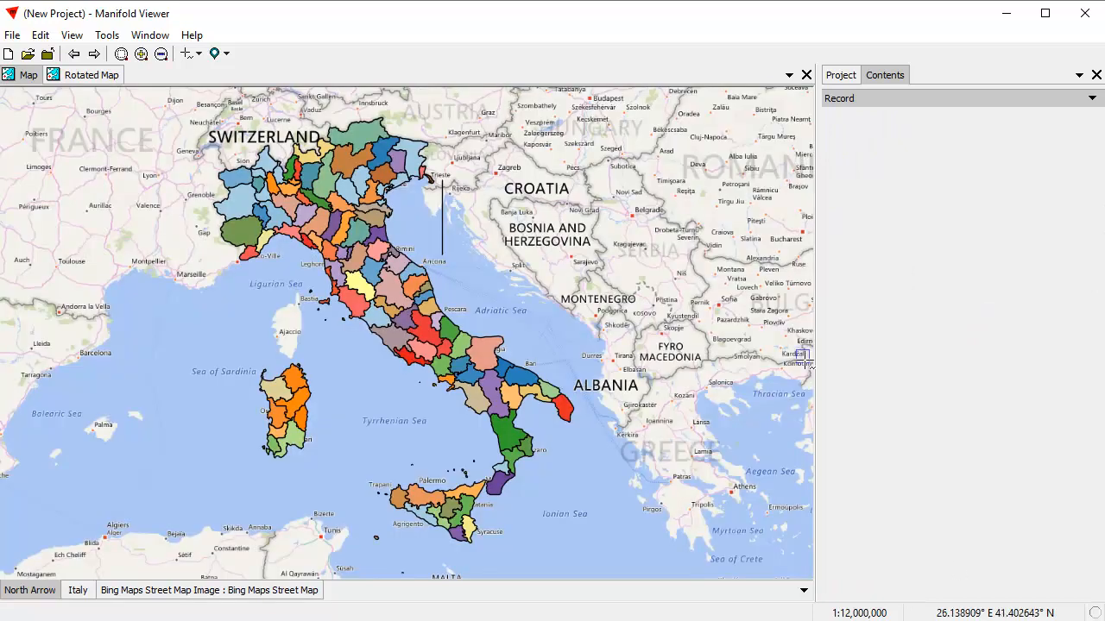
pyautogui.click(199, 54)
pyautogui.click(216, 74)
# Set the North Arrow line style to 4 pt width and Gray 70% color.
pyautogui.click(865, 101)
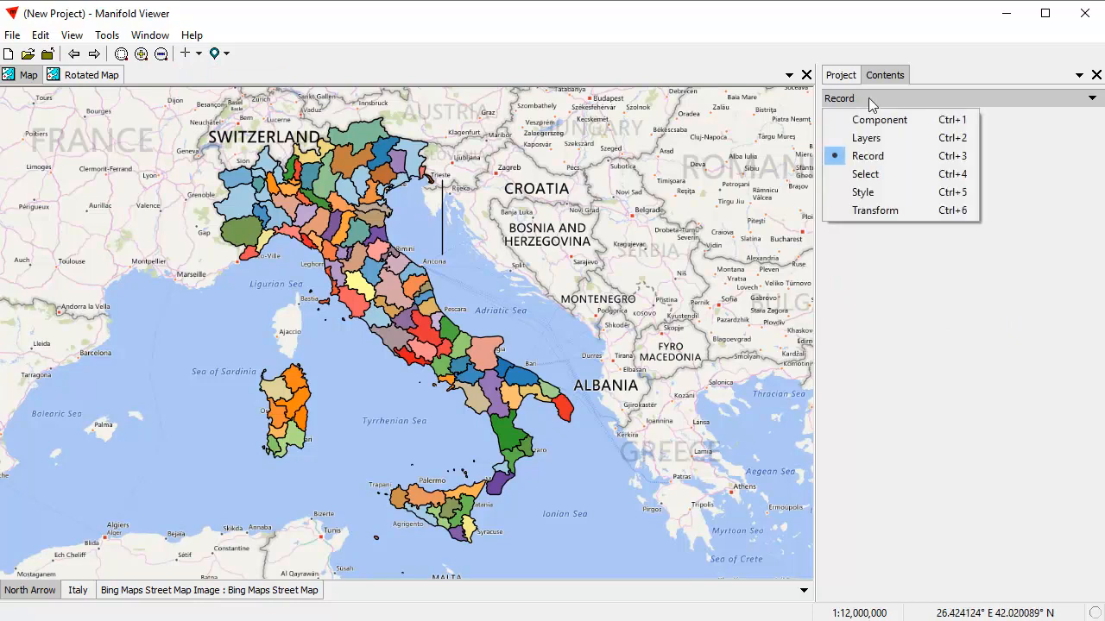
pyautogui.click(889, 194)
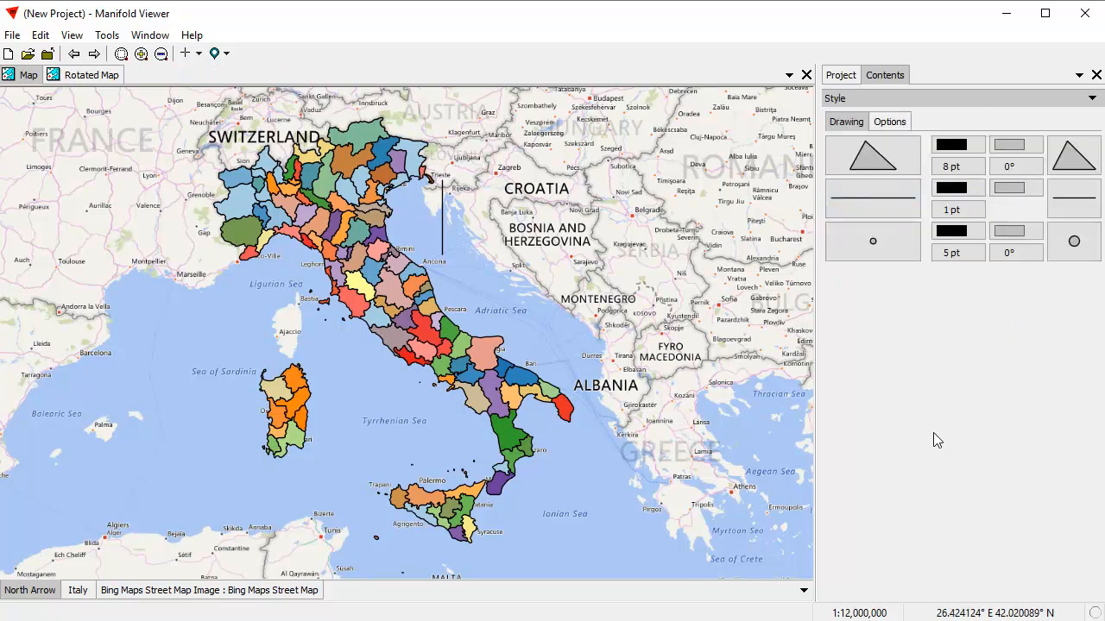
pyautogui.click(875, 210)
pyautogui.click(938, 587)
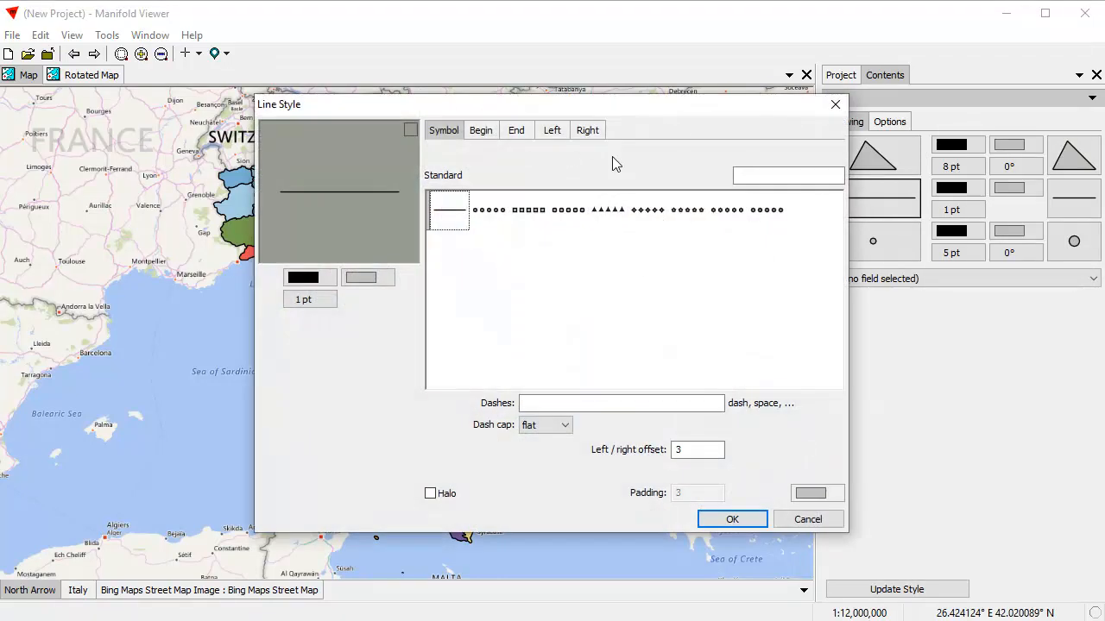
pyautogui.moveTo(604, 106); pyautogui.dragTo(761, 143)
pyautogui.click(489, 333)
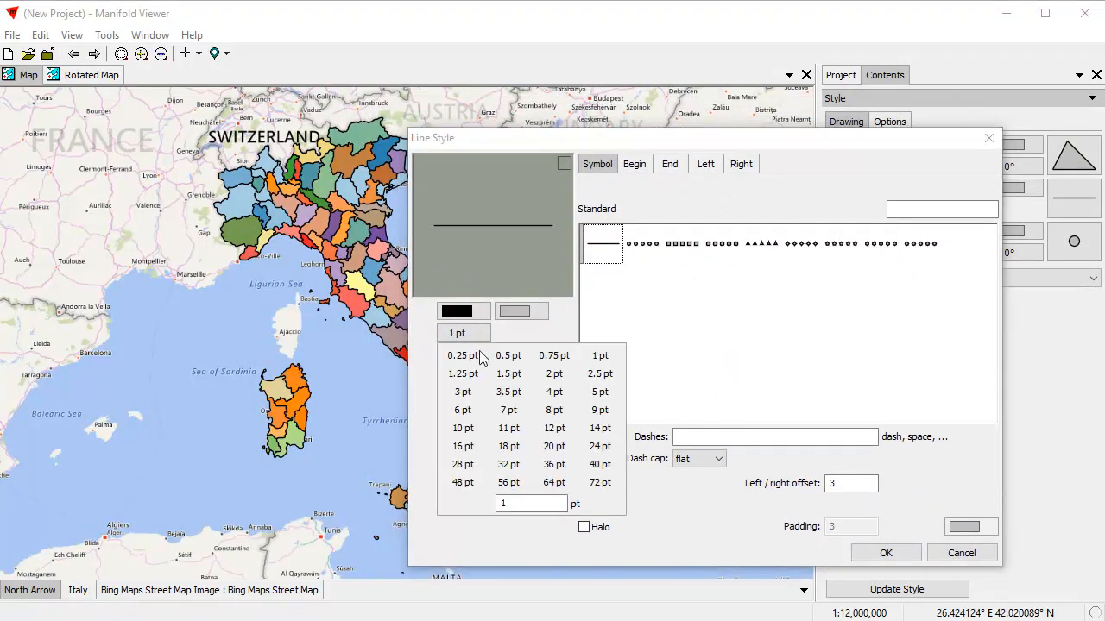
pyautogui.click(550, 390)
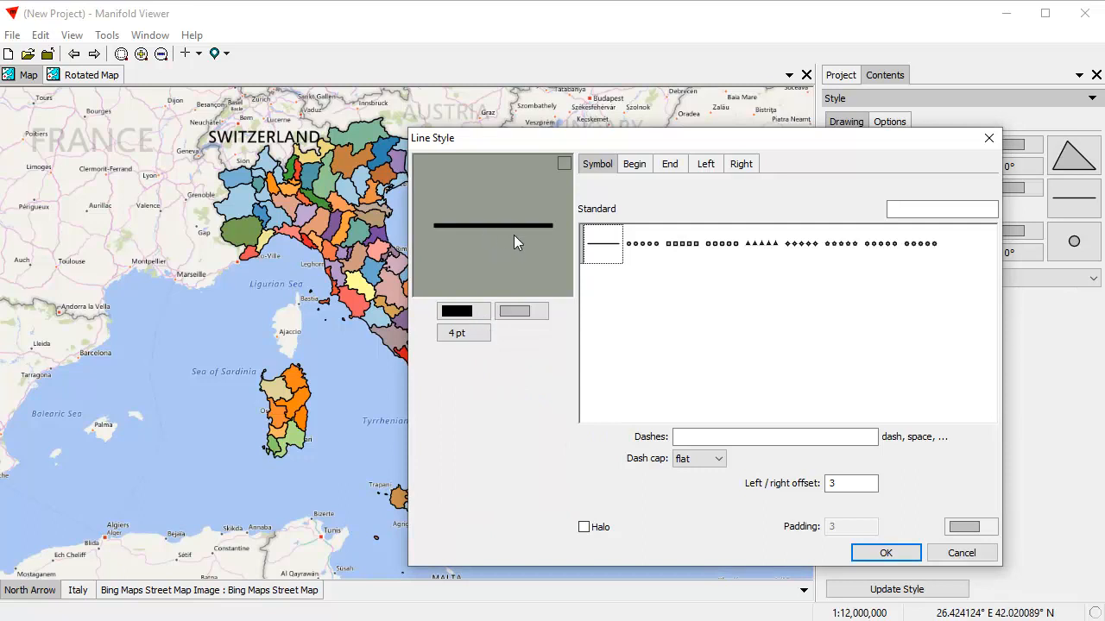
pyautogui.click(458, 313)
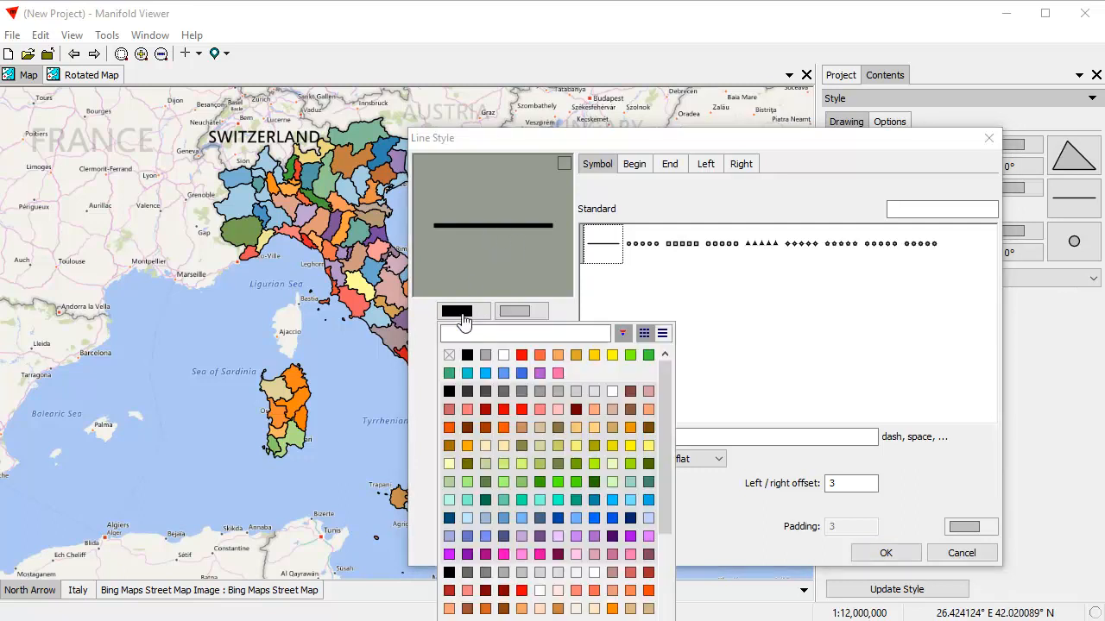
pyautogui.click(485, 391)
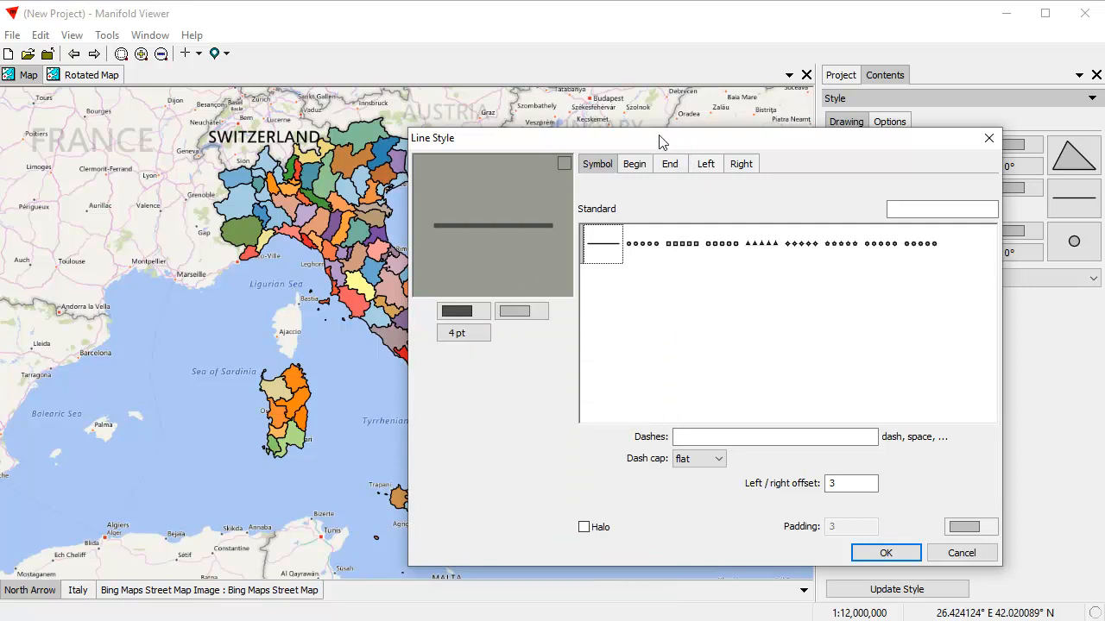
# Add an arrowhead end symbol to the line at 600% size, stroke 4 and width 50%.
pyautogui.click(670, 166)
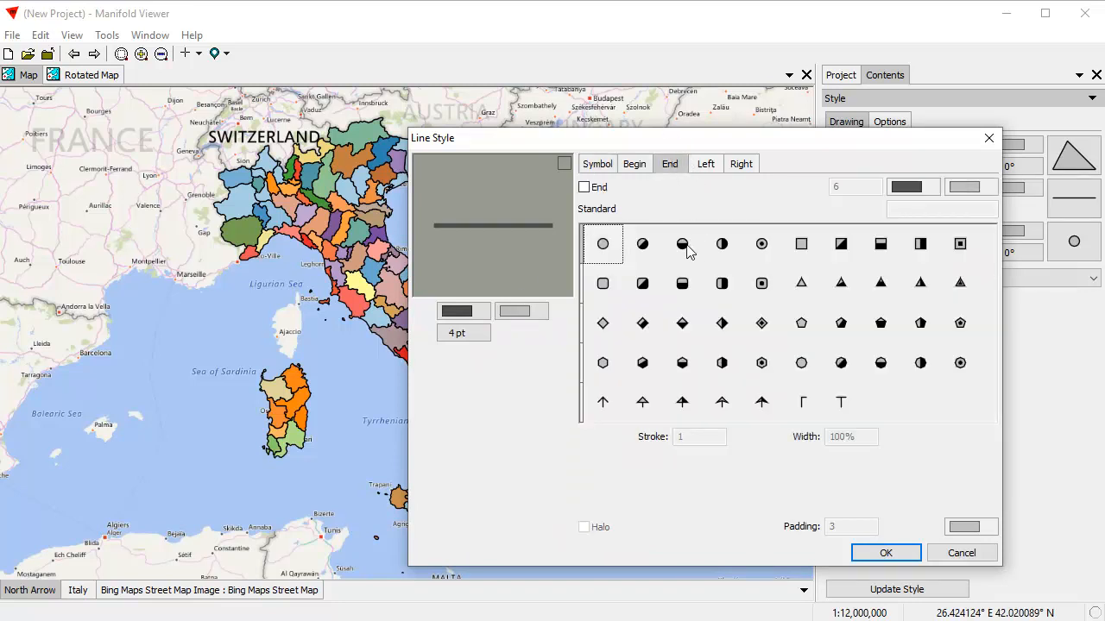
pyautogui.click(584, 186)
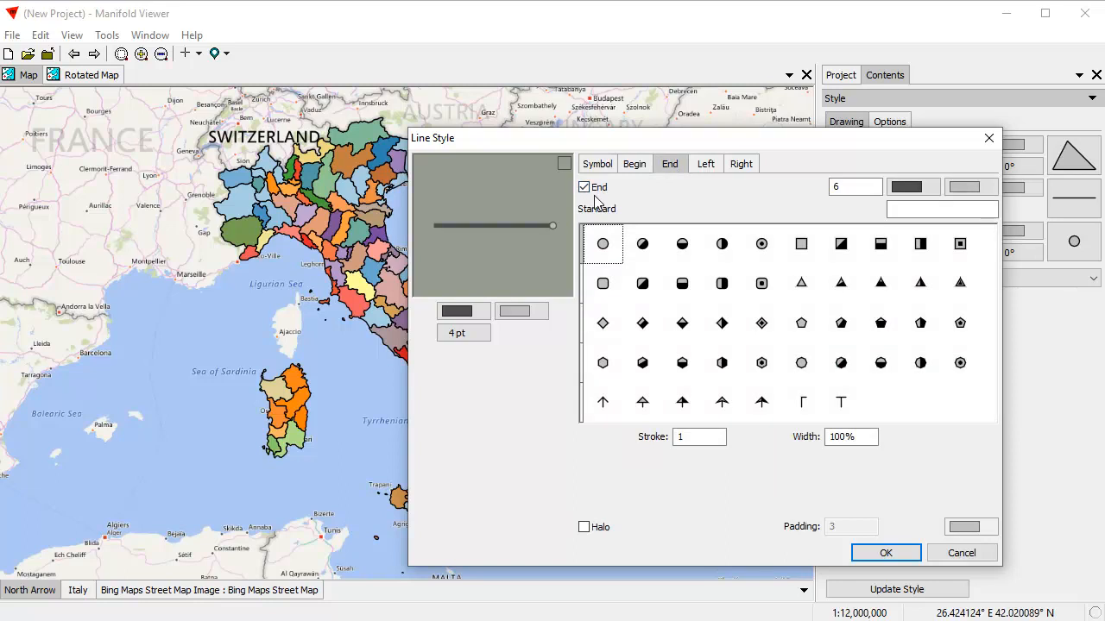
pyautogui.click(603, 404)
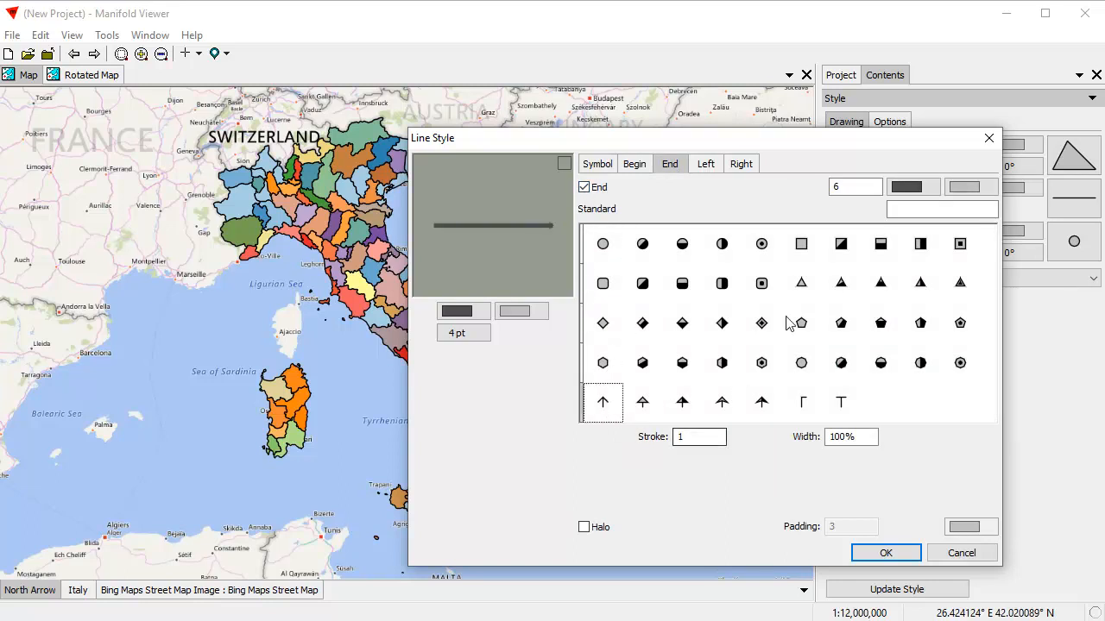
pyautogui.moveTo(868, 187); pyautogui.dragTo(801, 191)
pyautogui.write('600')
pyautogui.write('4')
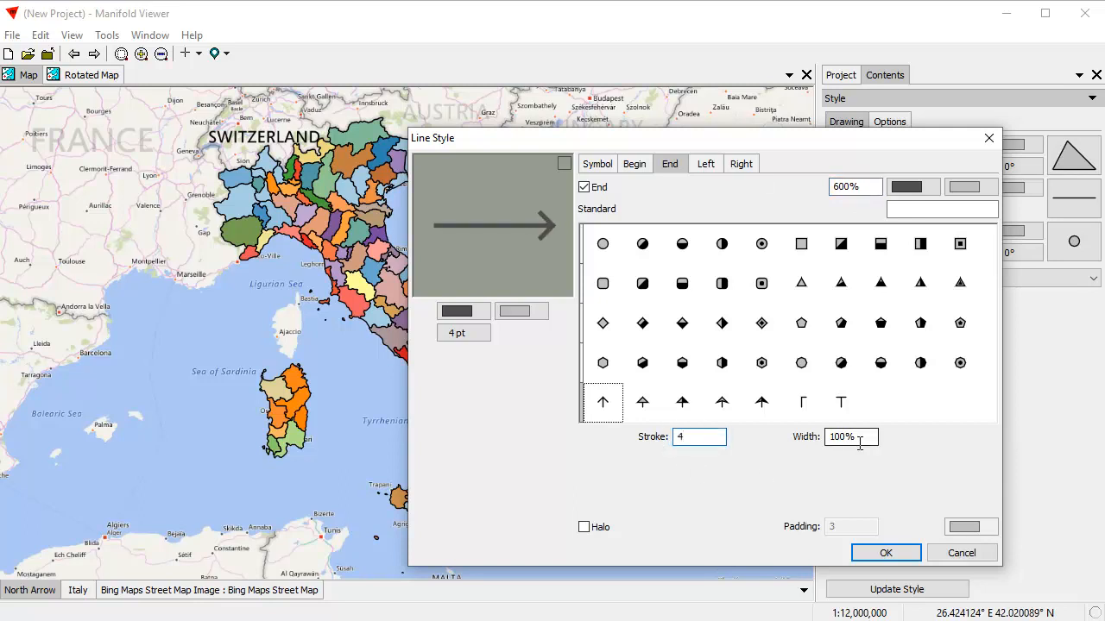
pyautogui.moveTo(841, 439); pyautogui.dragTo(818, 441)
pyautogui.write('5')
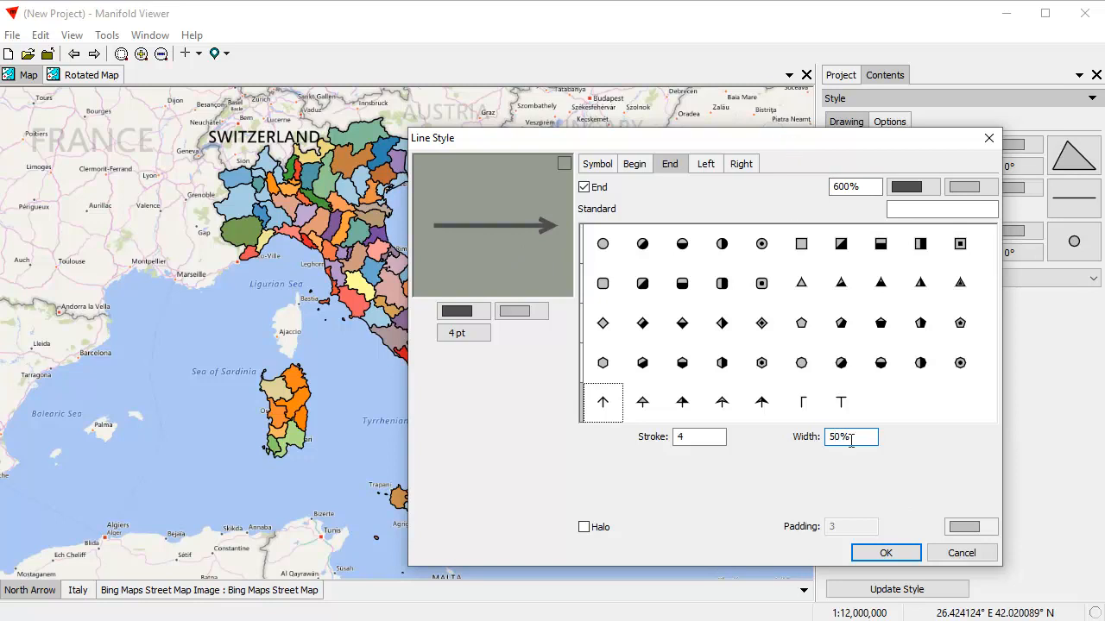
pyautogui.click(902, 555)
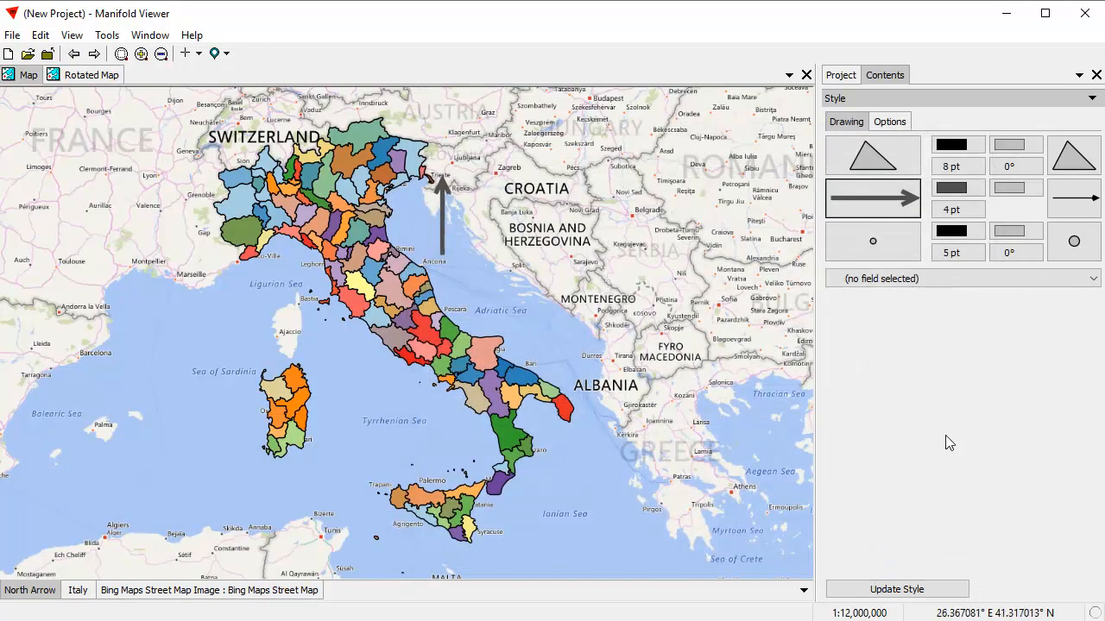
# Add the North Arrow drawing as a layer to the Rotated Map.
pyautogui.click(84, 76)
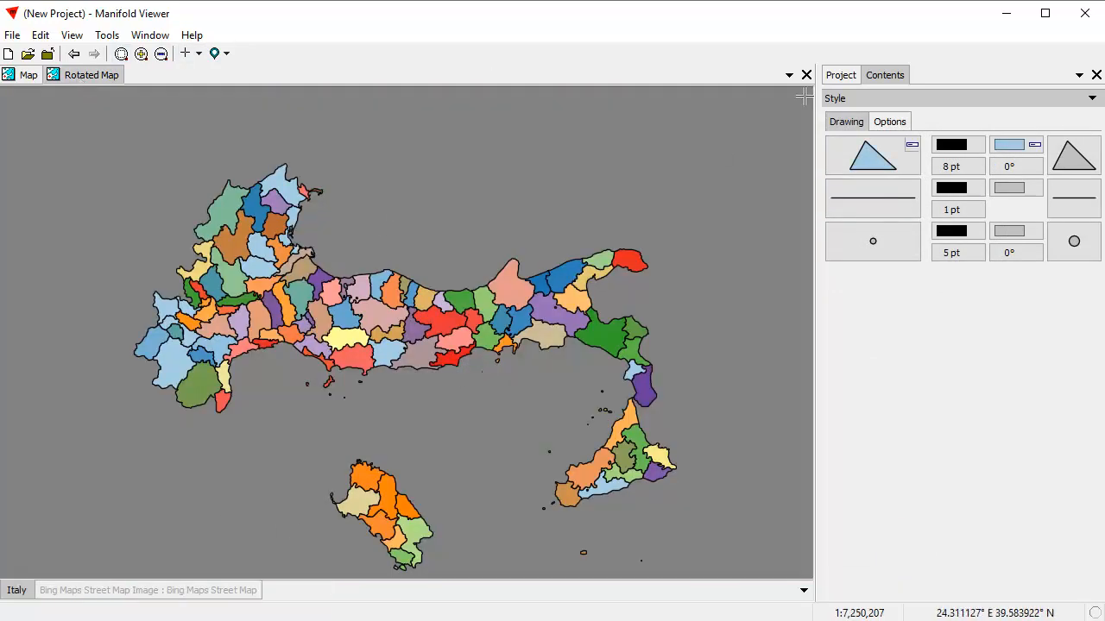
pyautogui.click(839, 77)
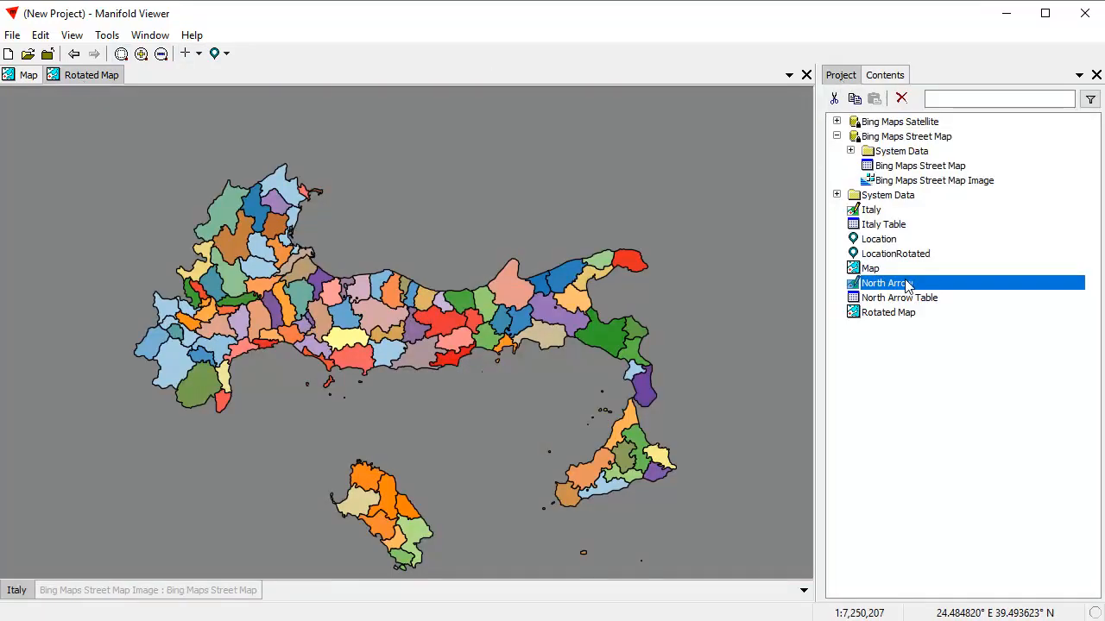
pyautogui.moveTo(495, 201); pyautogui.dragTo(494, 201)
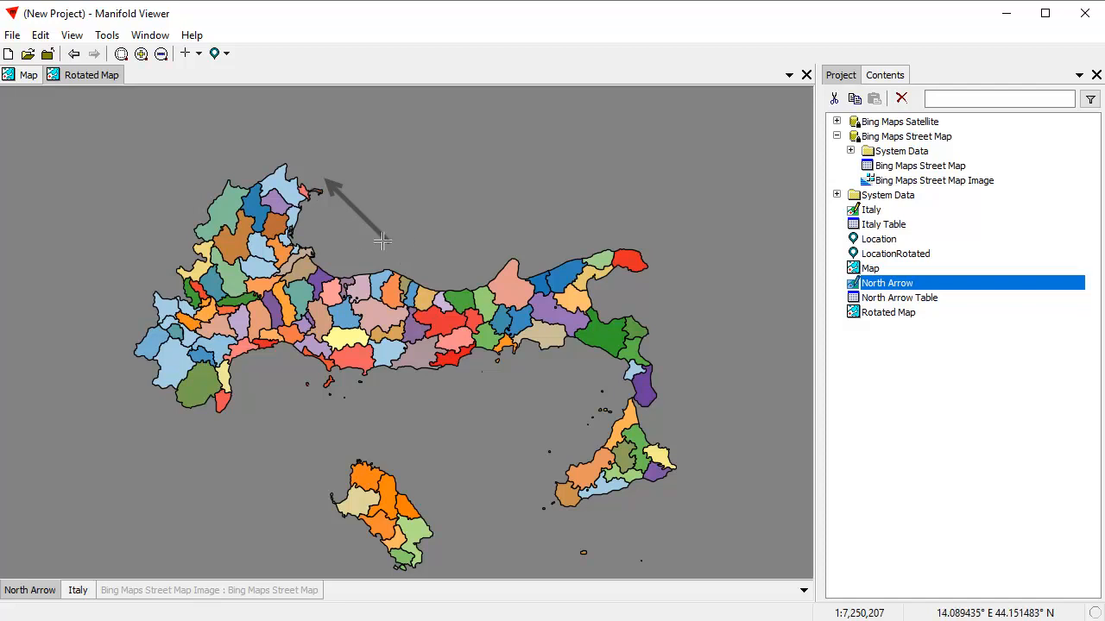
# Shift the north arrow 100000 m in X with the Shift transform in the original Map.
pyautogui.click(26, 75)
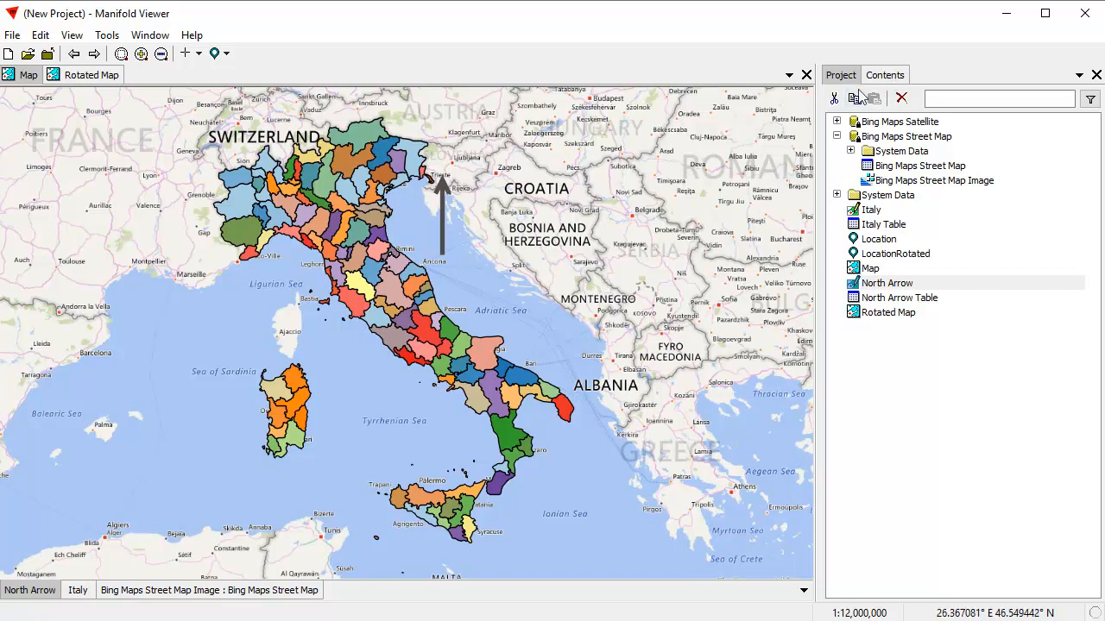
pyautogui.click(889, 76)
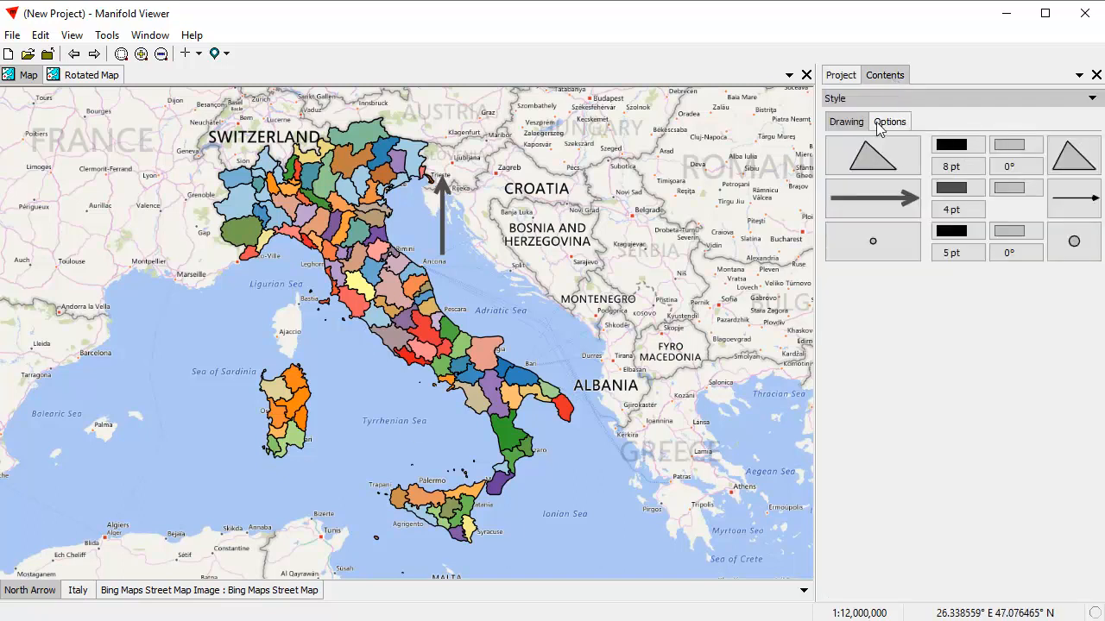
pyautogui.click(873, 101)
pyautogui.click(901, 213)
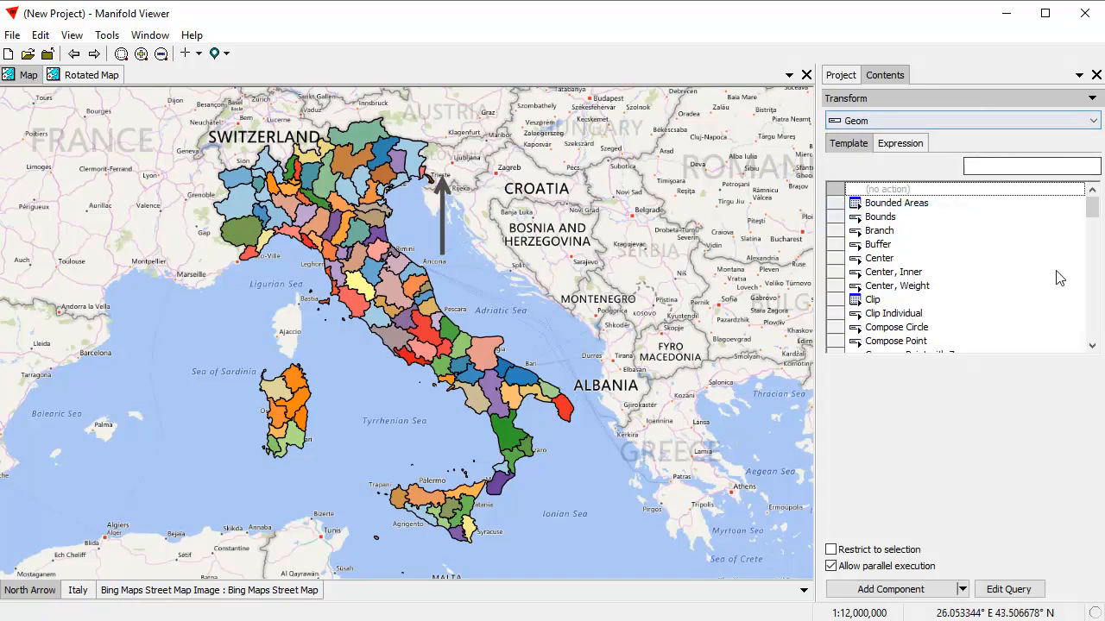
pyautogui.click(1030, 167)
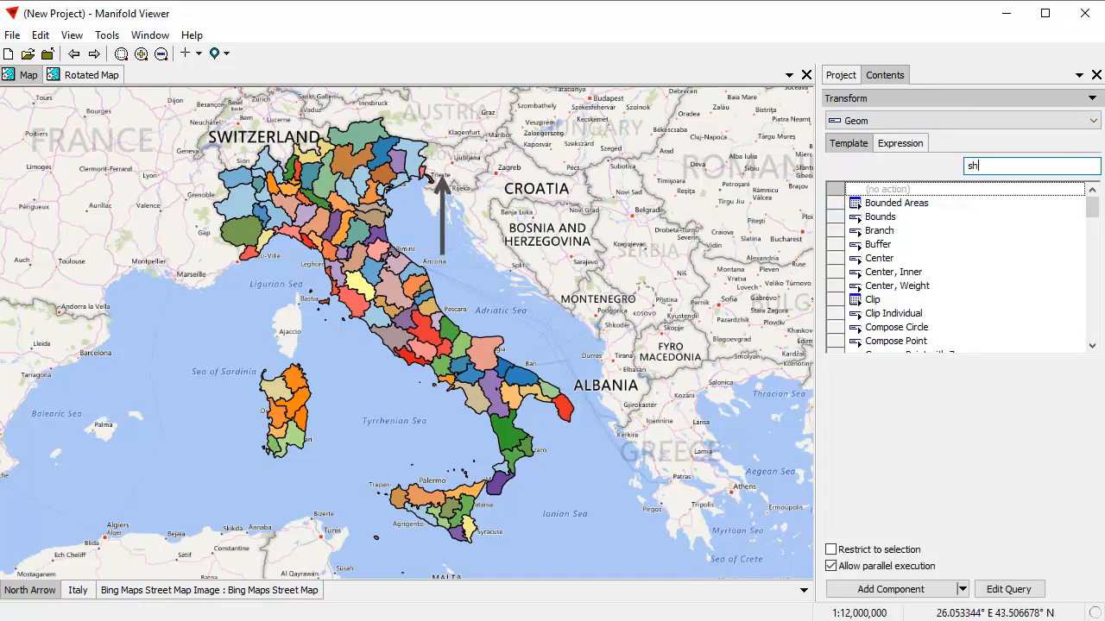
pyautogui.write('sh')
pyautogui.click(875, 230)
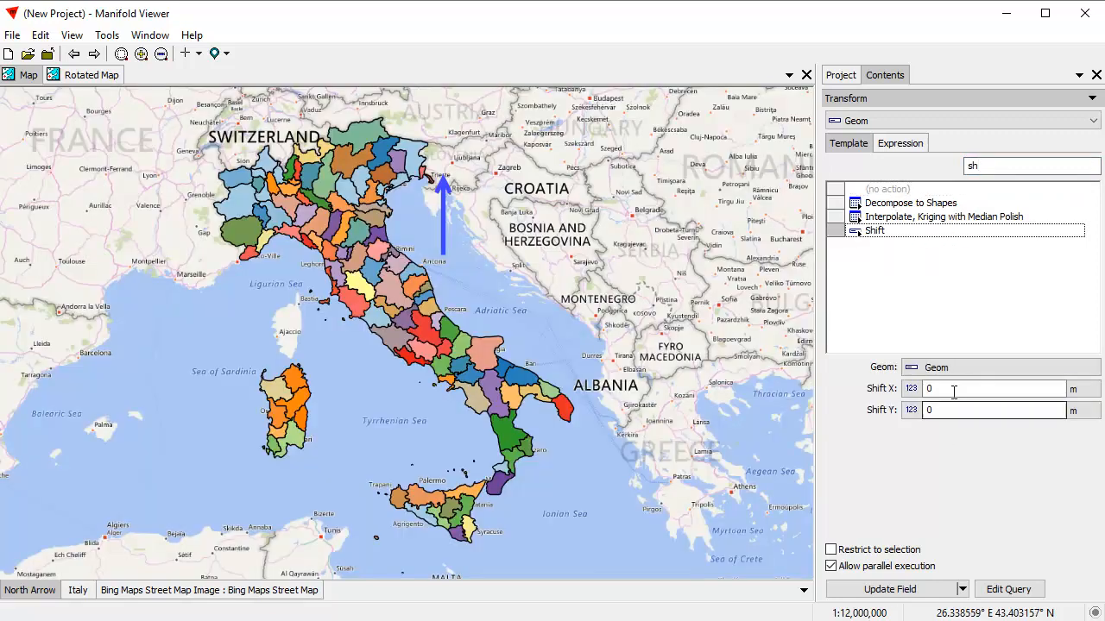
pyautogui.write('100000')
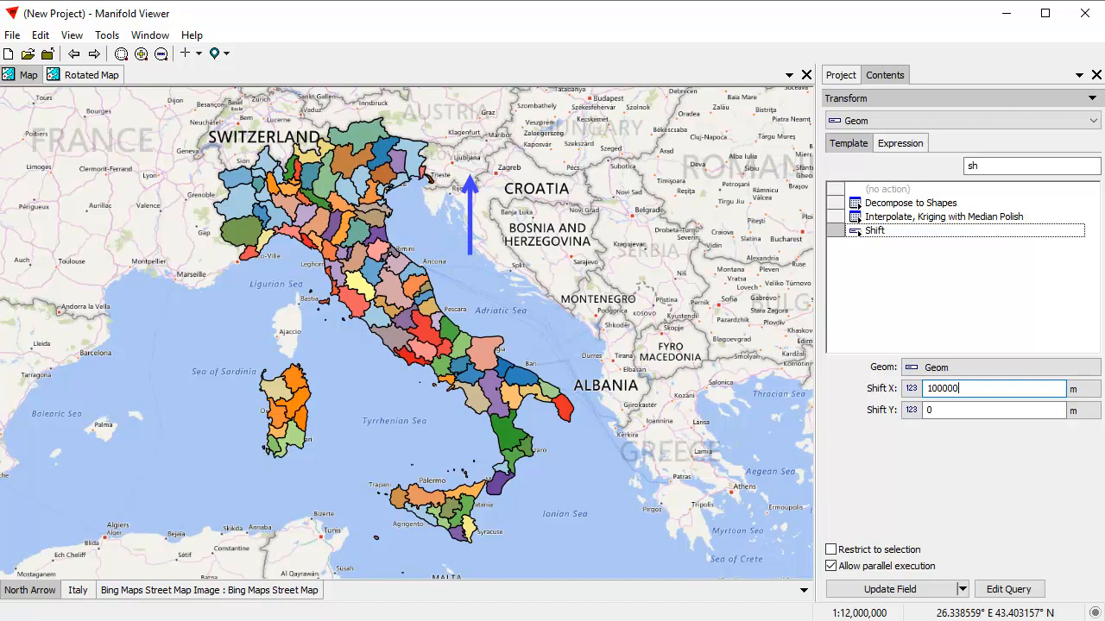
pyautogui.click(898, 590)
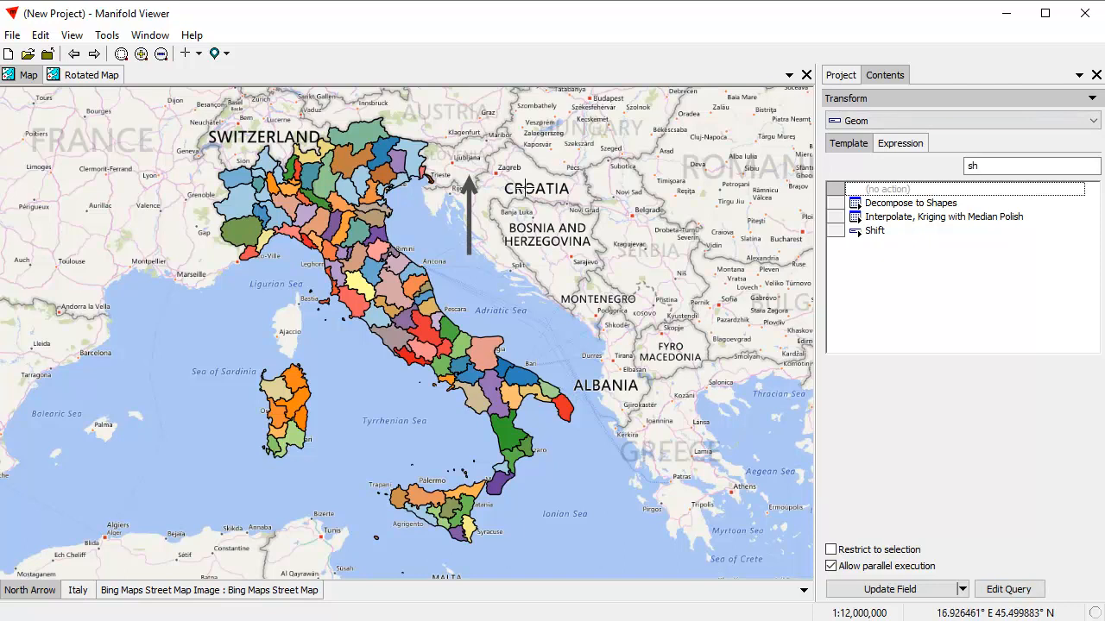
# Compare the original Map with the Rotated Map by switching between the two map windows.
pyautogui.click(97, 76)
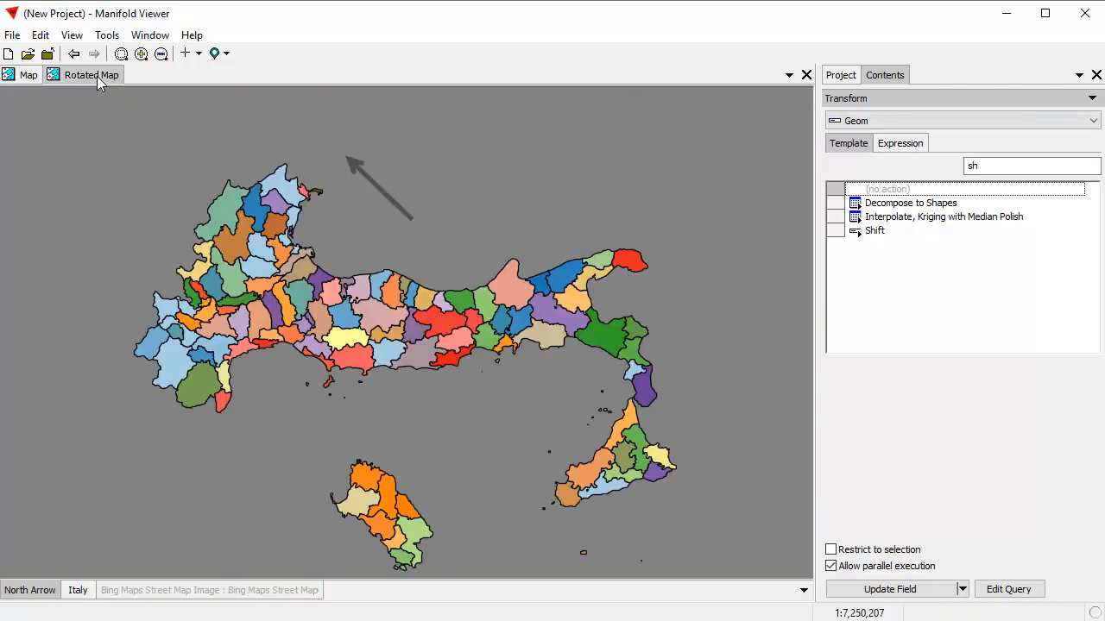
pyautogui.click(17, 76)
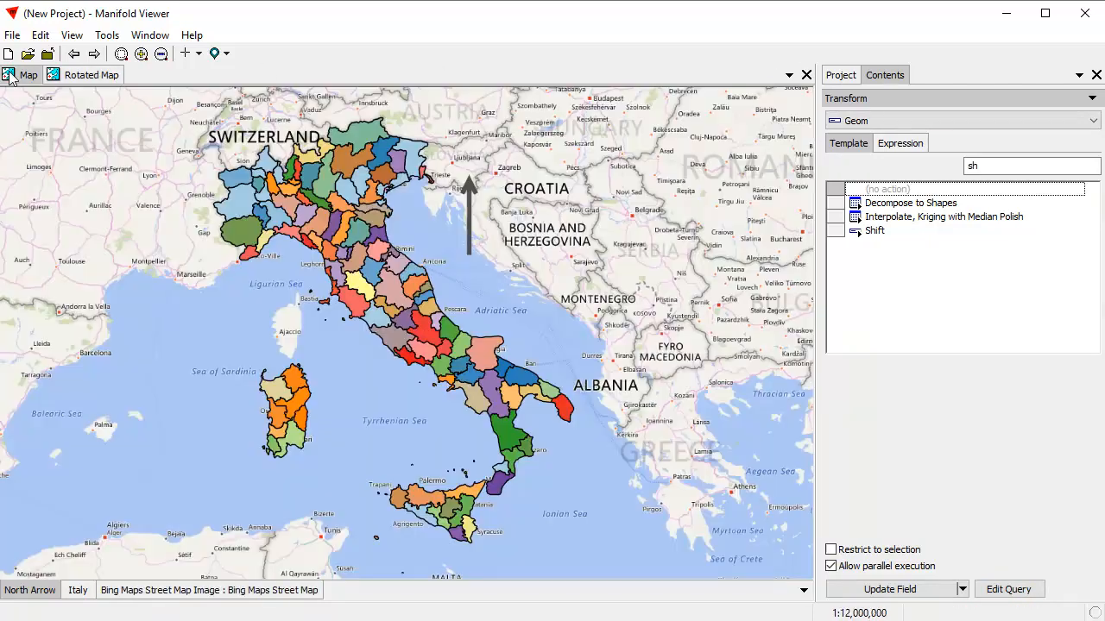
pyautogui.click(77, 76)
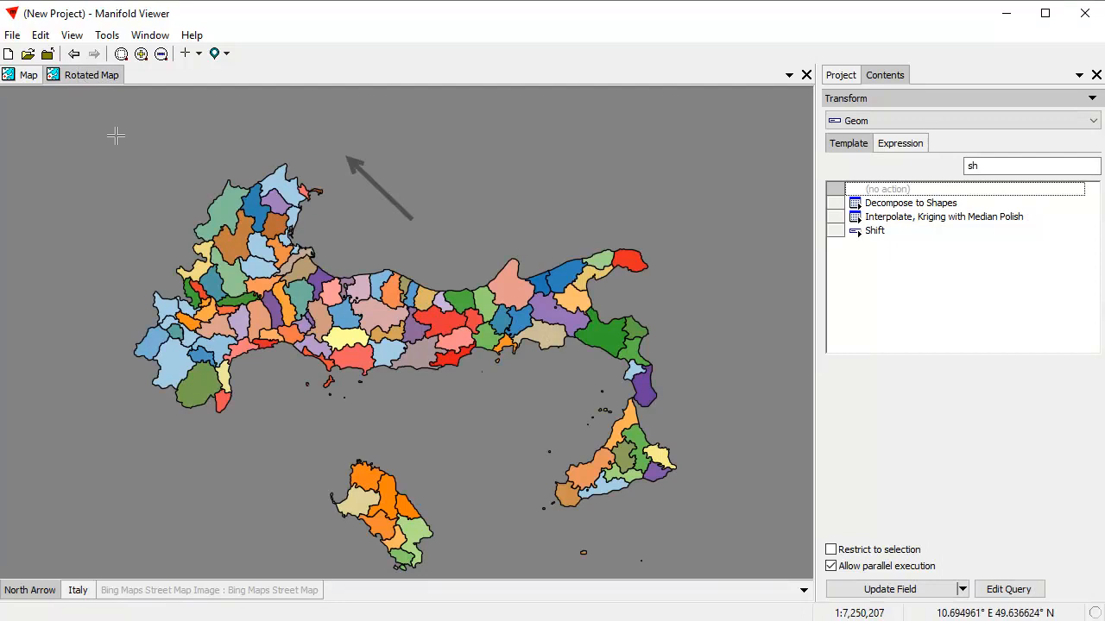
pyautogui.click(19, 76)
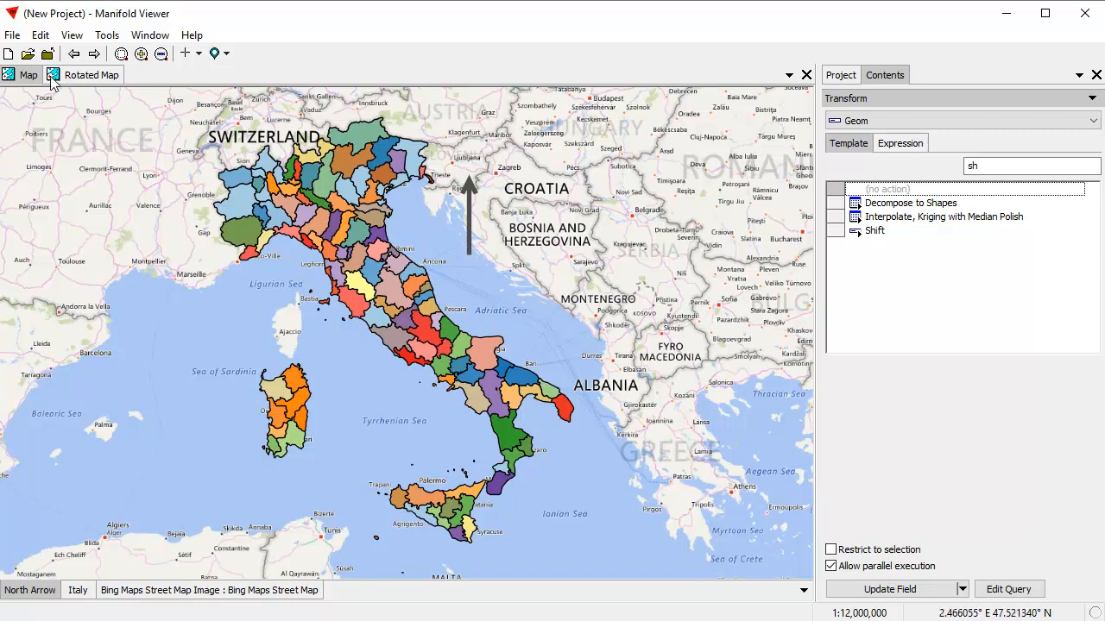
pyautogui.click(76, 75)
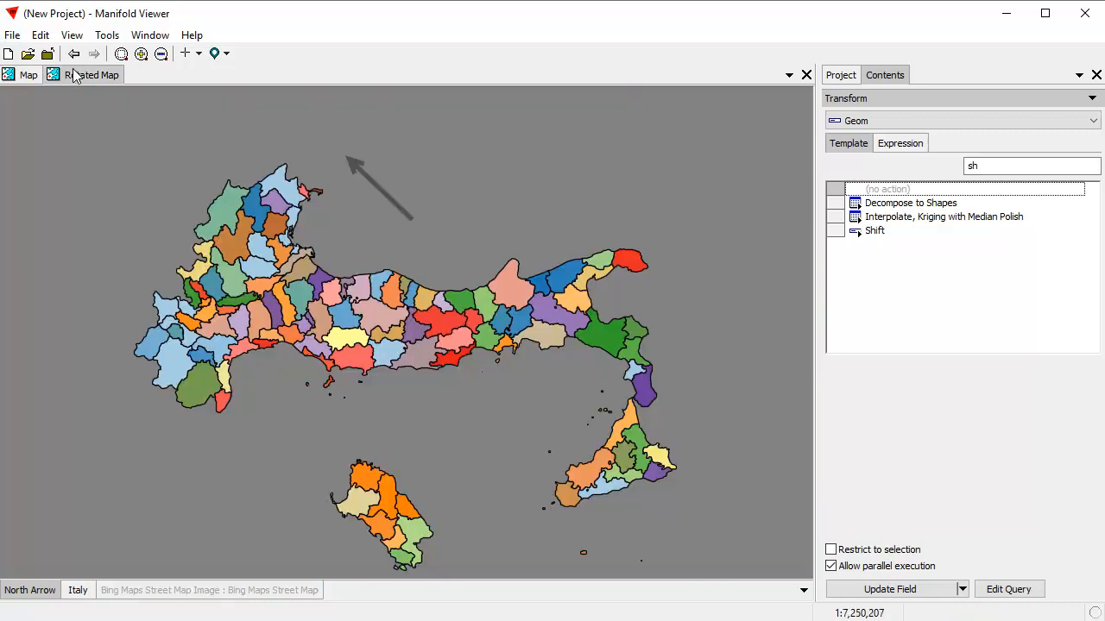
pyautogui.click(18, 76)
pyautogui.click(837, 75)
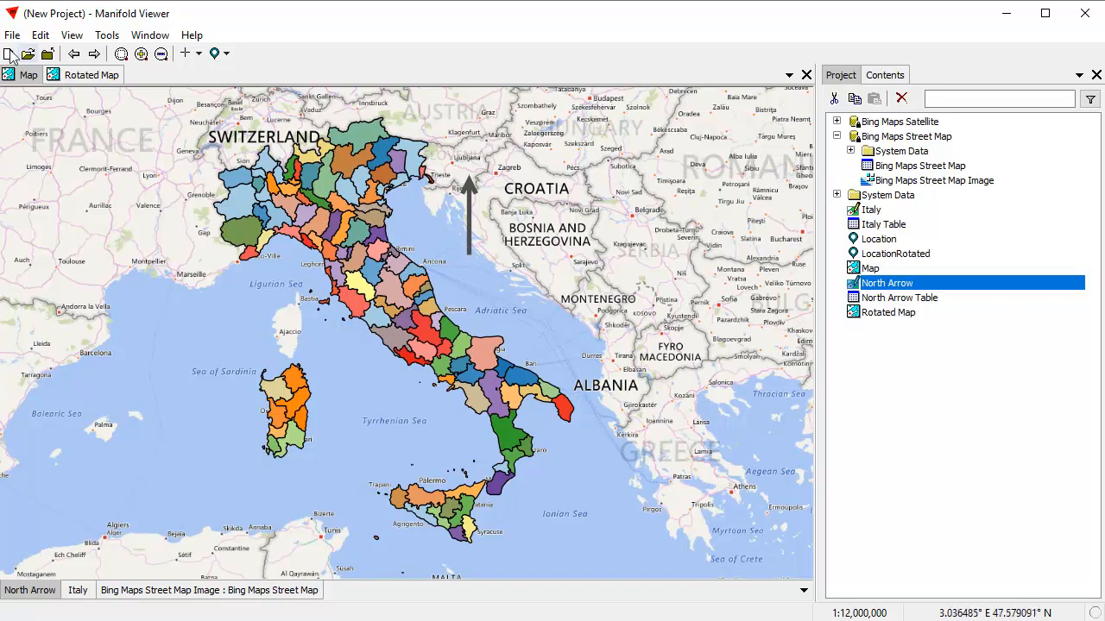
pyautogui.click(870, 213)
pyautogui.click(874, 224)
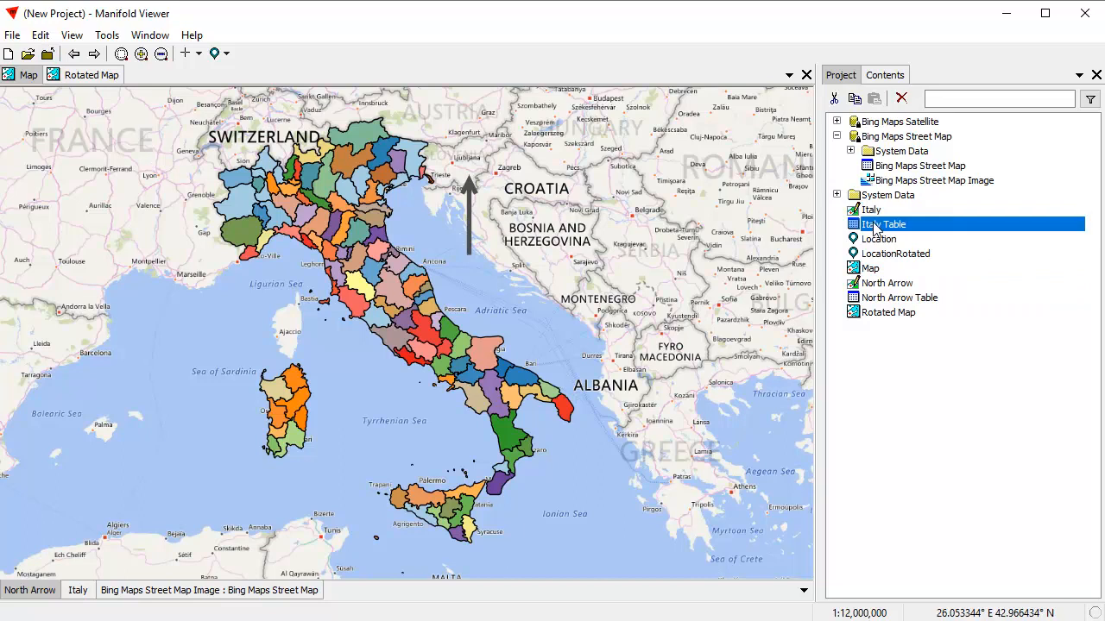
pyautogui.click(966, 476)
pyautogui.click(95, 78)
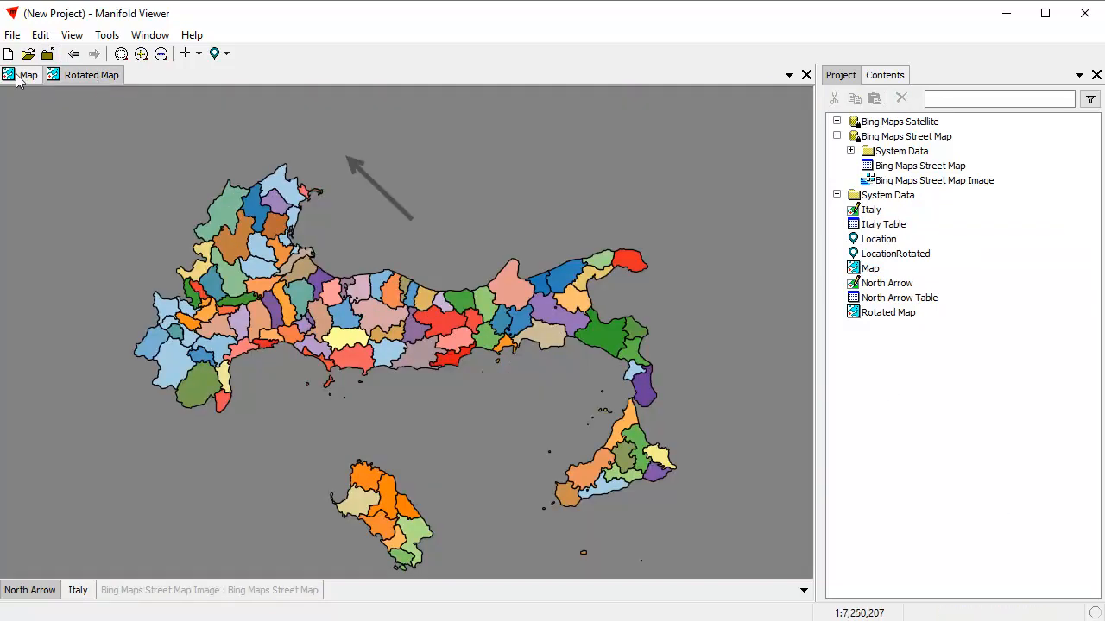
pyautogui.click(13, 76)
pyautogui.click(74, 77)
pyautogui.click(20, 76)
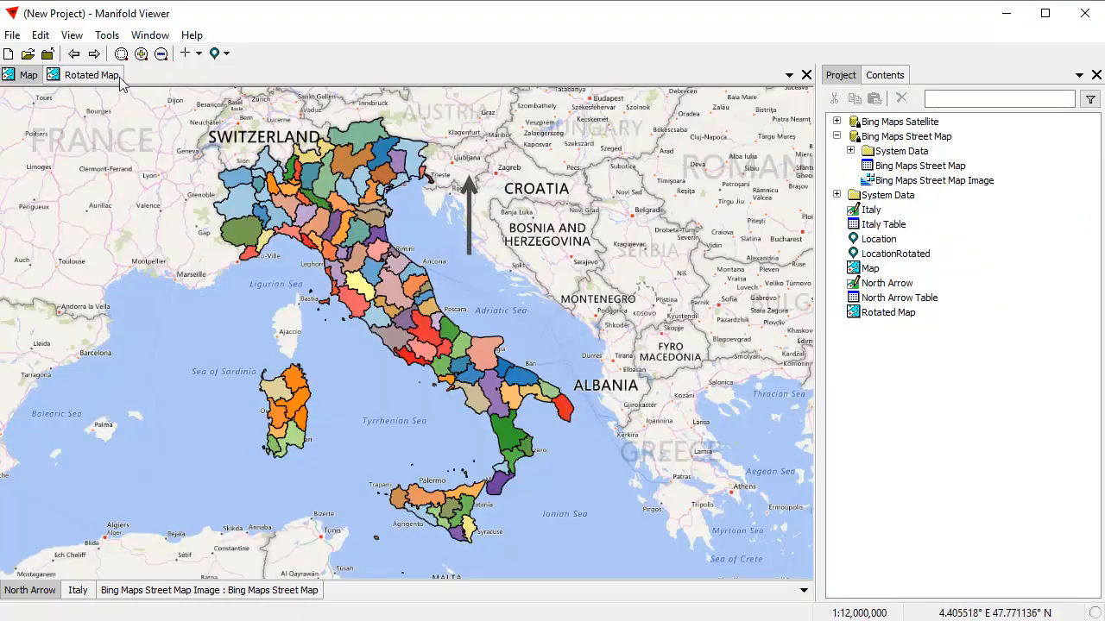
pyautogui.click(100, 79)
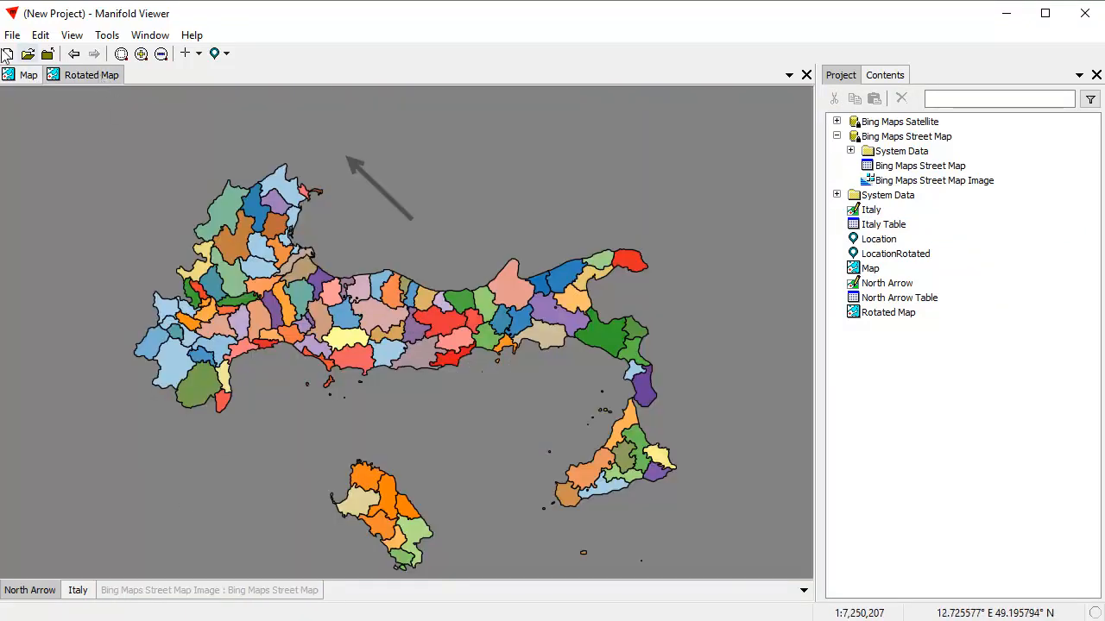
# Examine the component and projection details of the Rotated Map's Italy and Bing layers.
pyautogui.click(77, 590)
pyautogui.click(900, 80)
pyautogui.click(872, 100)
pyautogui.click(898, 116)
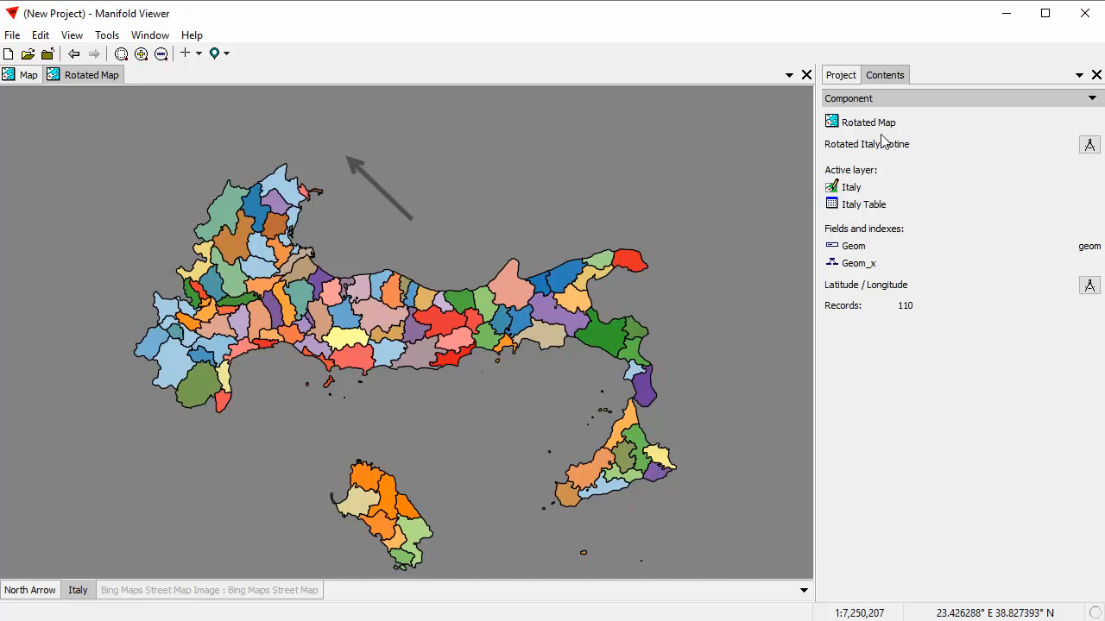
pyautogui.click(271, 592)
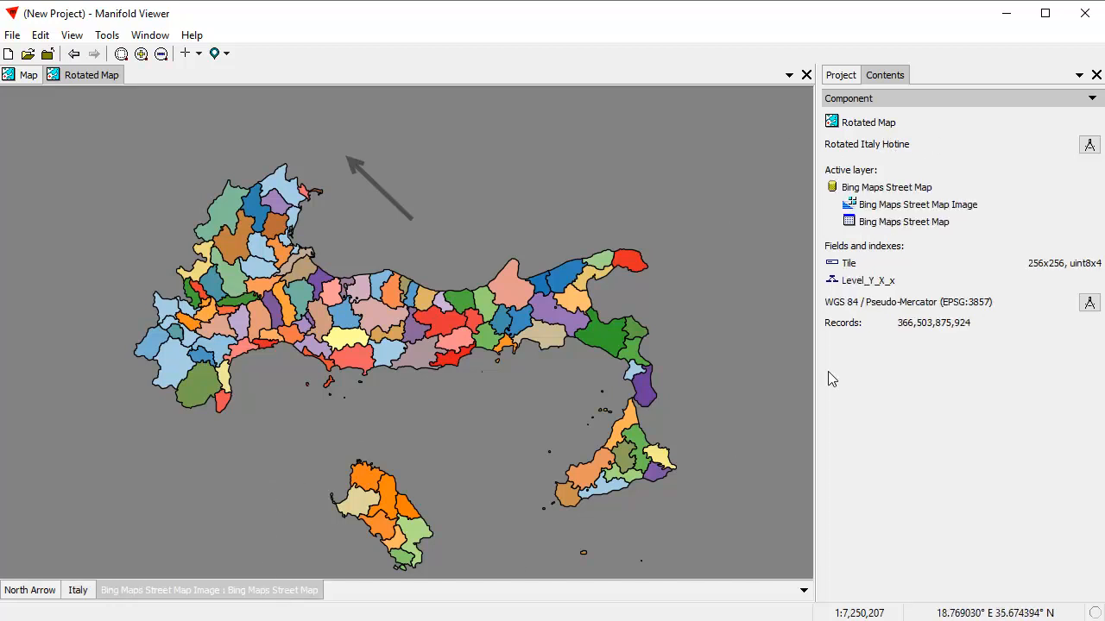
pyautogui.click(28, 77)
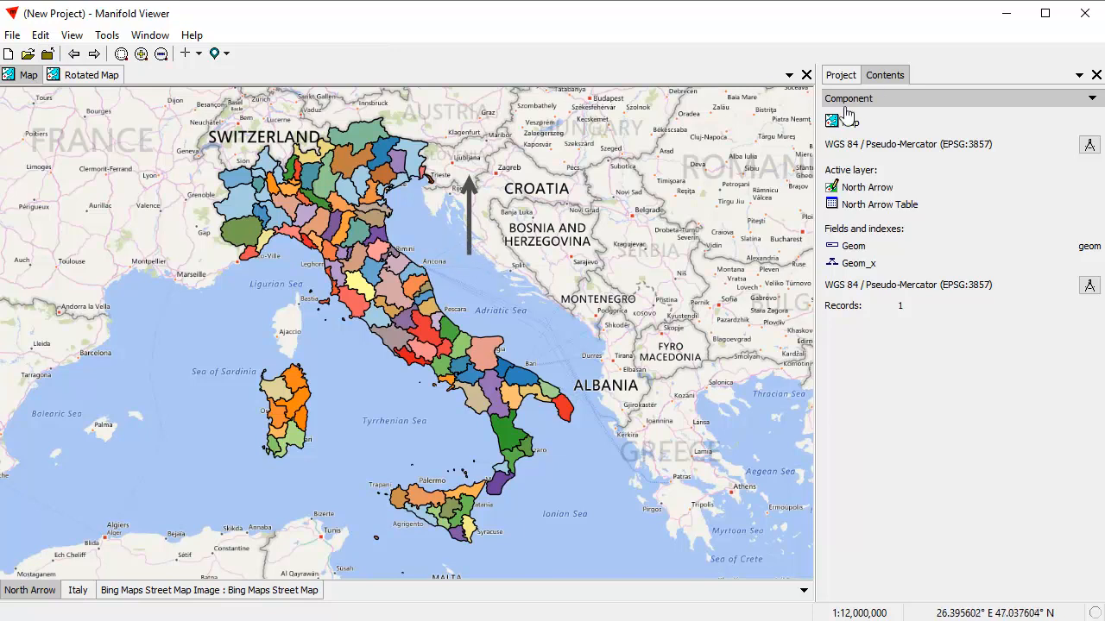
pyautogui.click(851, 77)
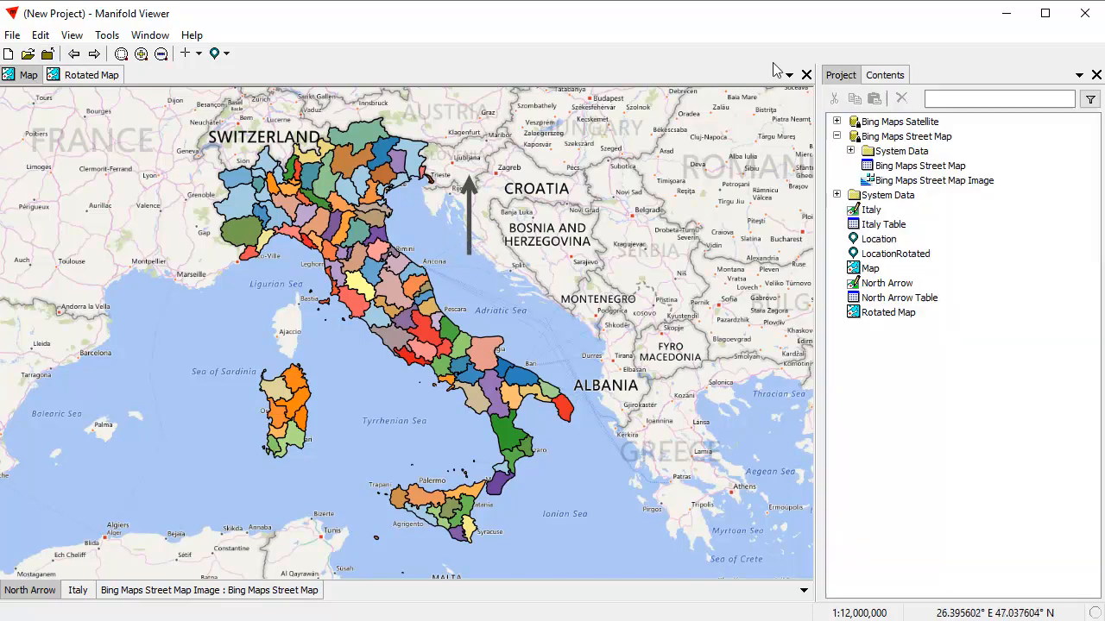
# Add a point at the base of the north arrow in the North Arrow drawing.
pyautogui.click(190, 54)
pyautogui.click(246, 127)
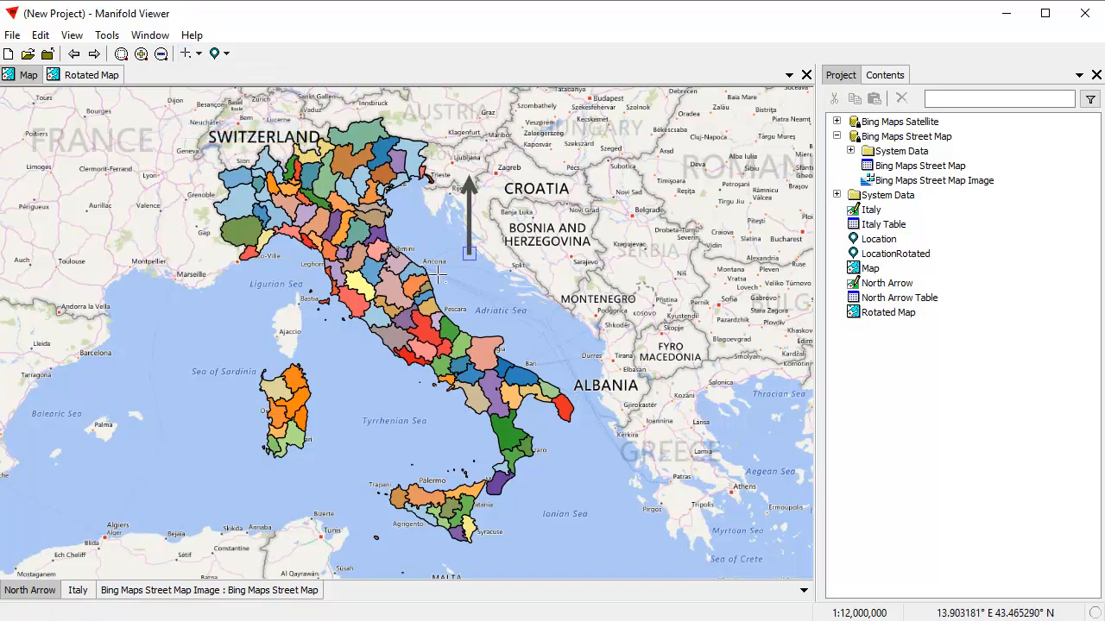
pyautogui.click(468, 252)
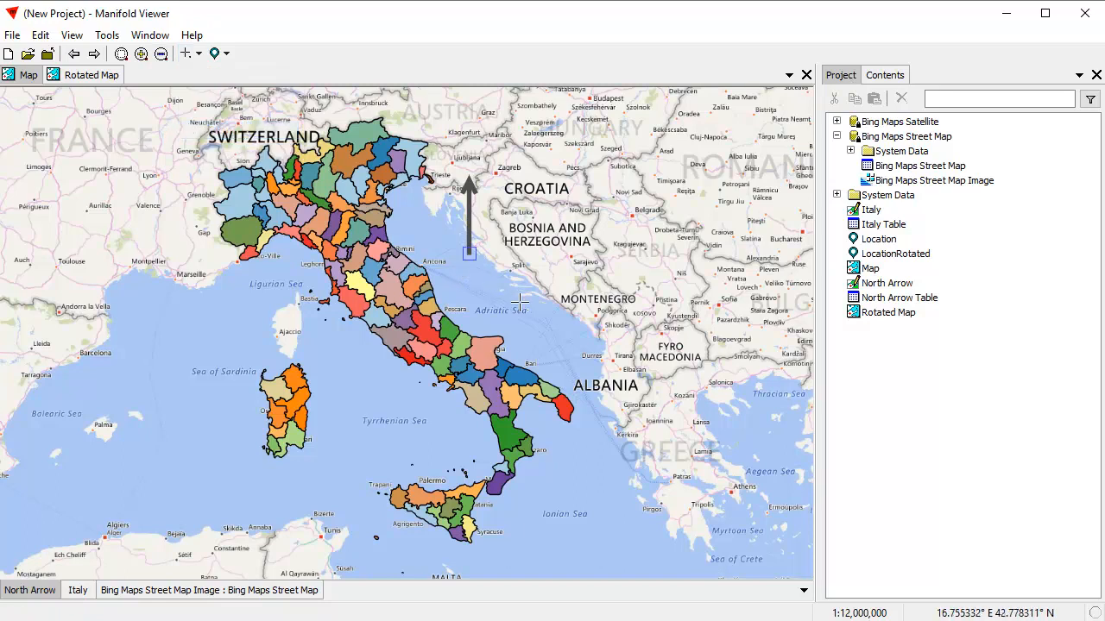
pyautogui.click(474, 272)
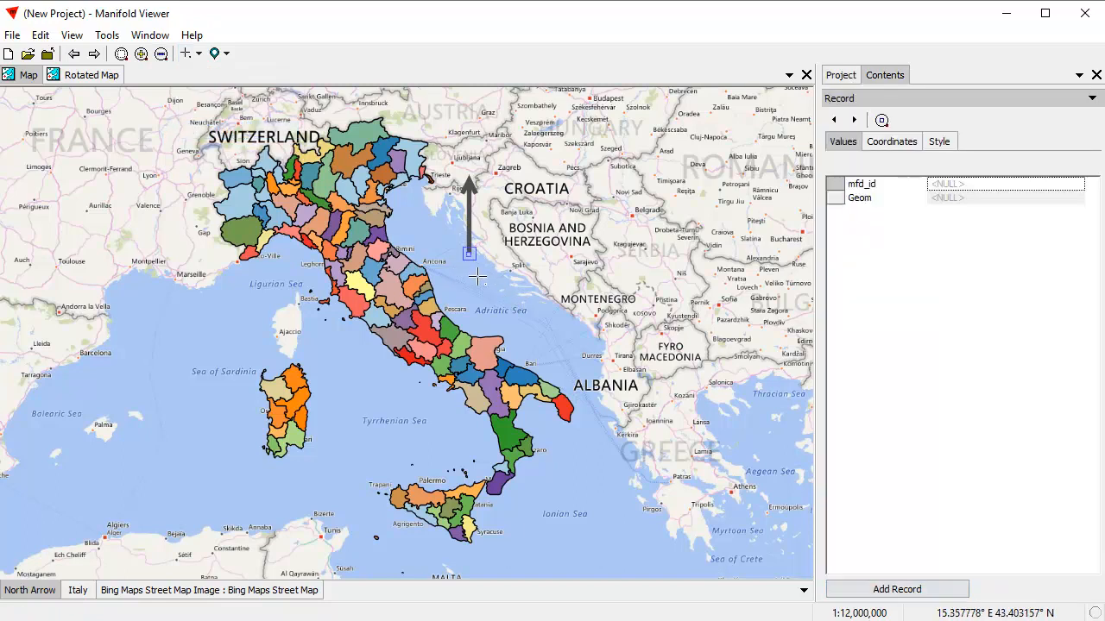
pyautogui.click(913, 590)
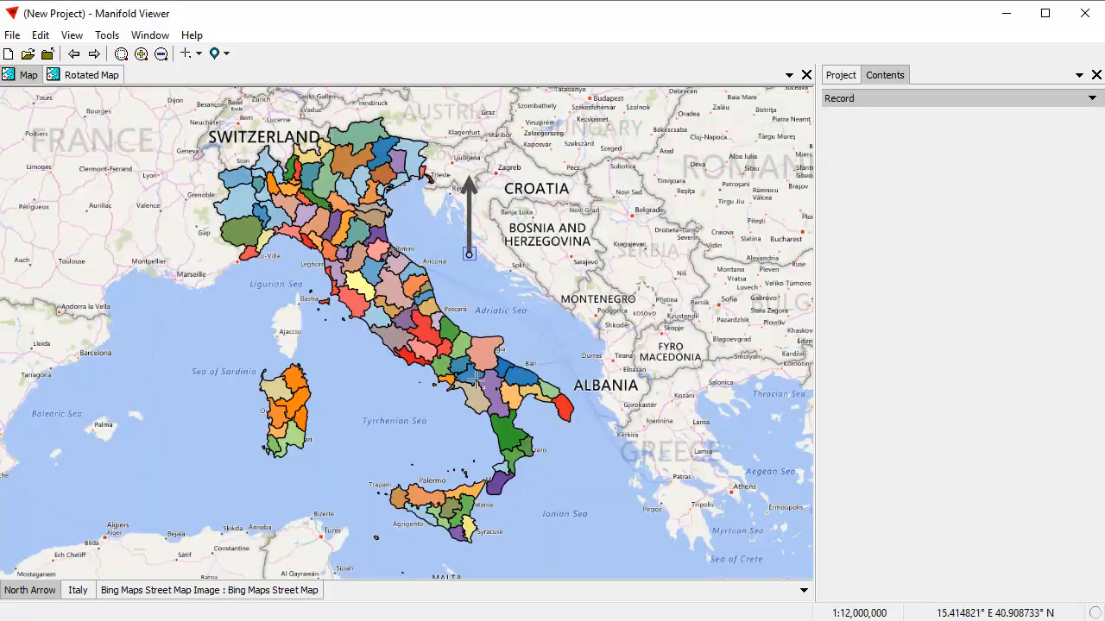
# Open the North Arrow drawing's table.
pyautogui.click(198, 55)
pyautogui.click(197, 72)
pyautogui.rightClick(35, 594)
pyautogui.click(78, 617)
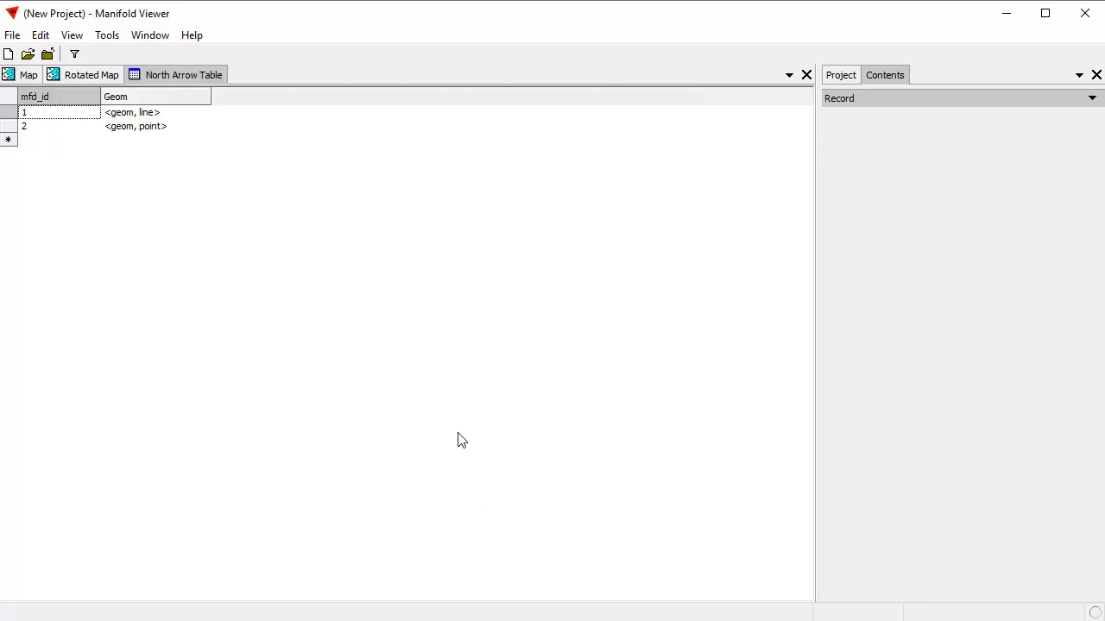
pyautogui.click(41, 34)
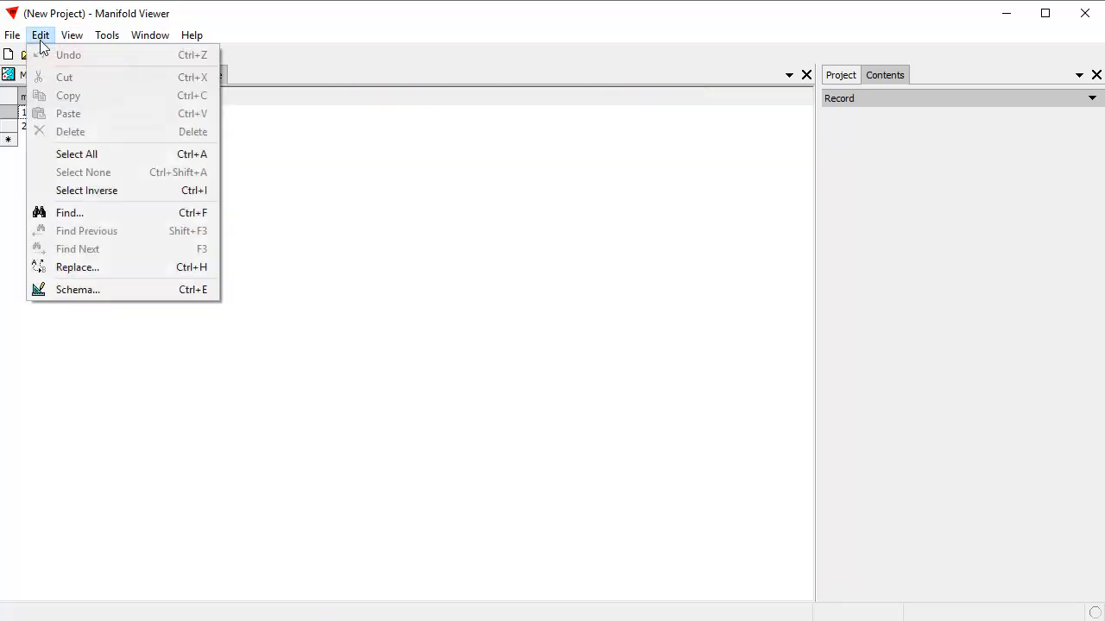
pyautogui.click(115, 291)
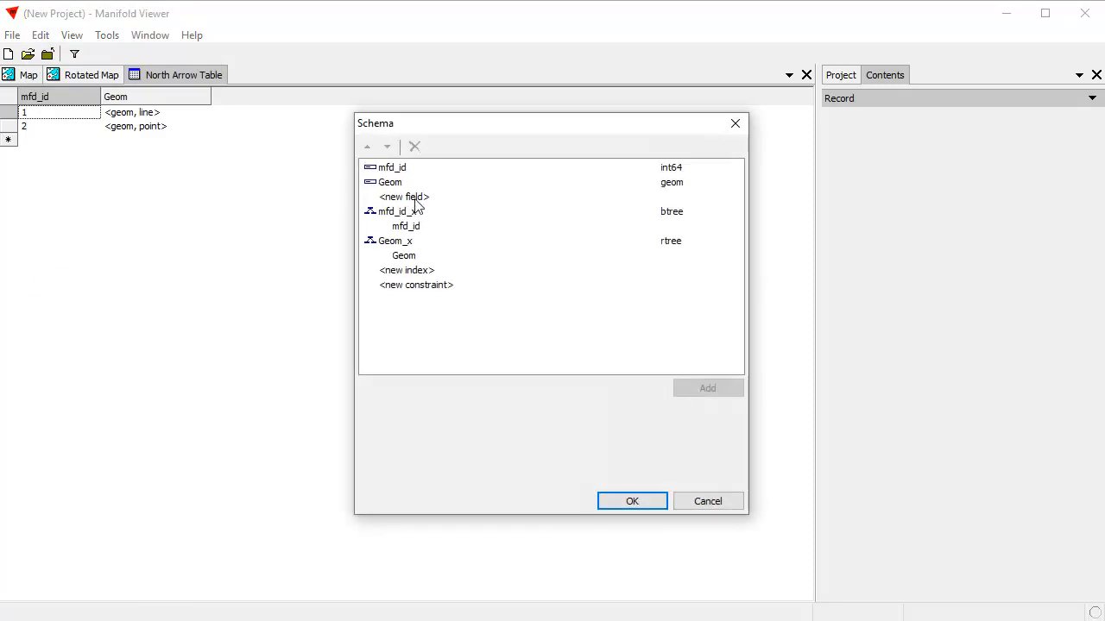
pyautogui.click(415, 199)
pyautogui.click(512, 390)
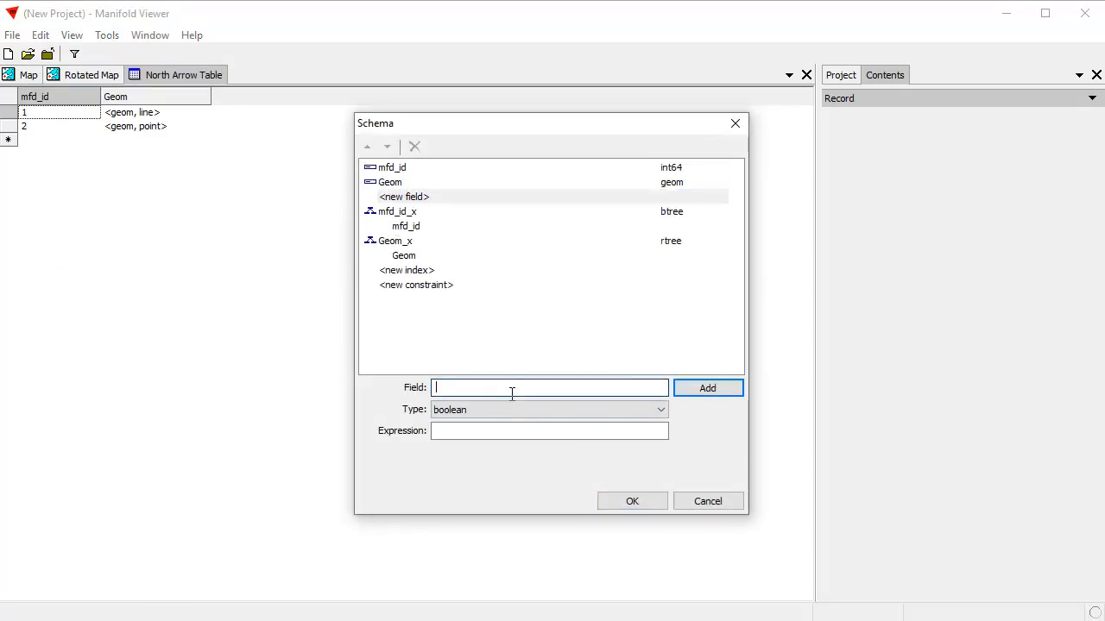
pyautogui.write('Text')
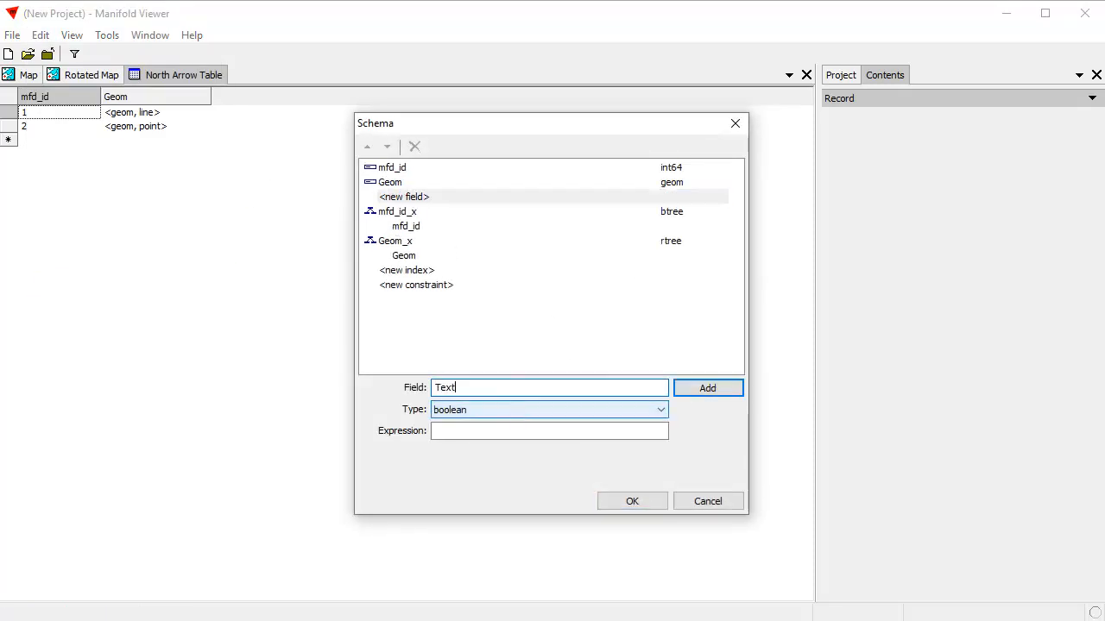
pyautogui.click(661, 410)
pyautogui.click(552, 620)
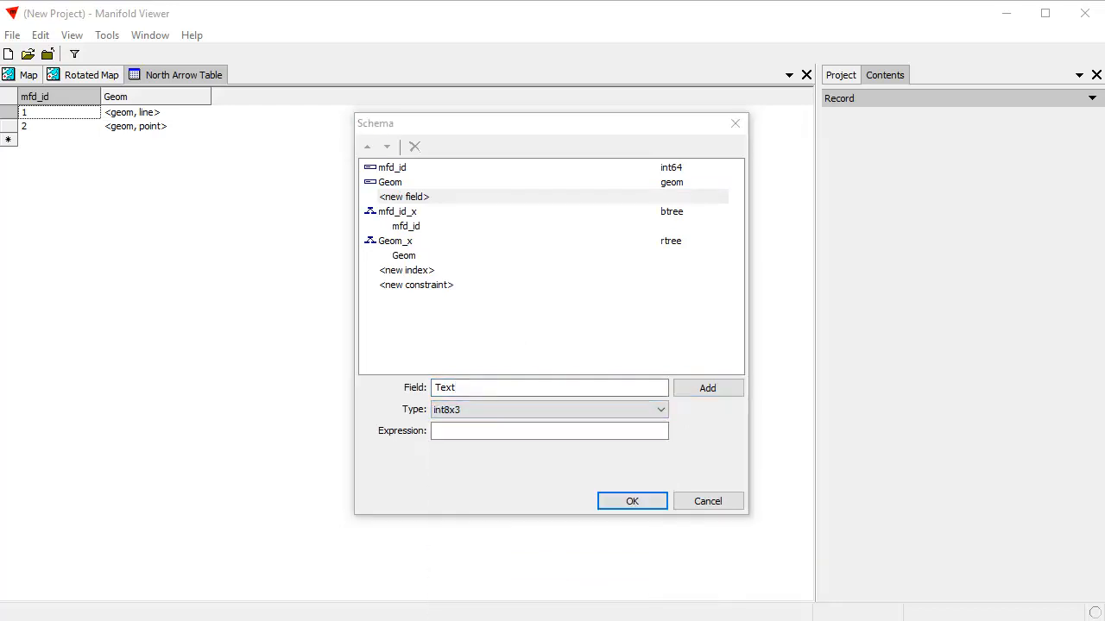
pyautogui.click(661, 411)
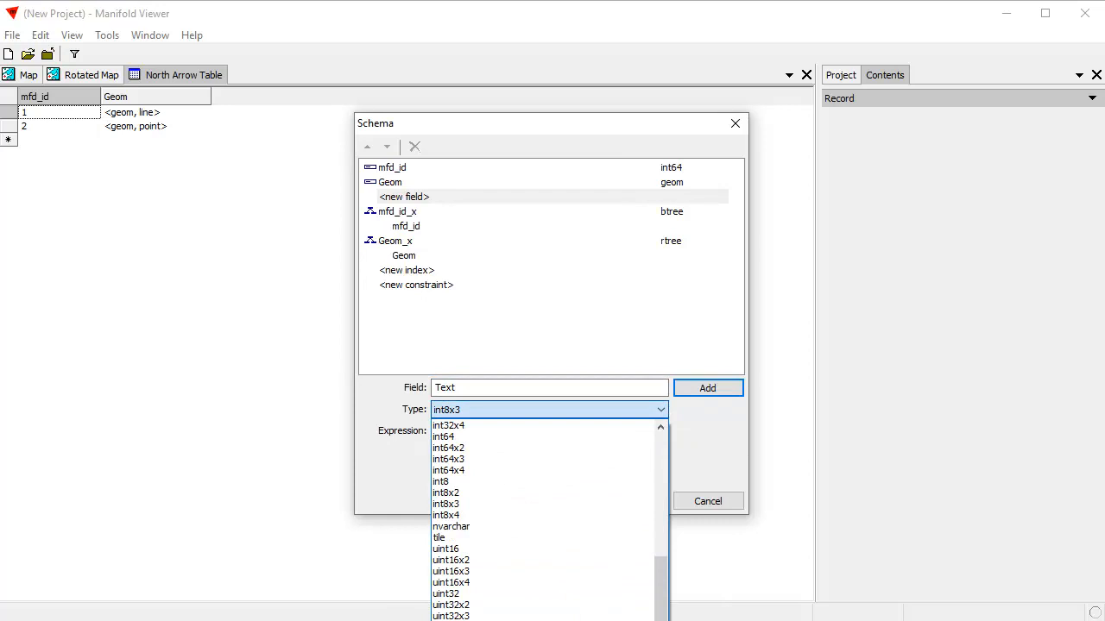
pyautogui.click(486, 528)
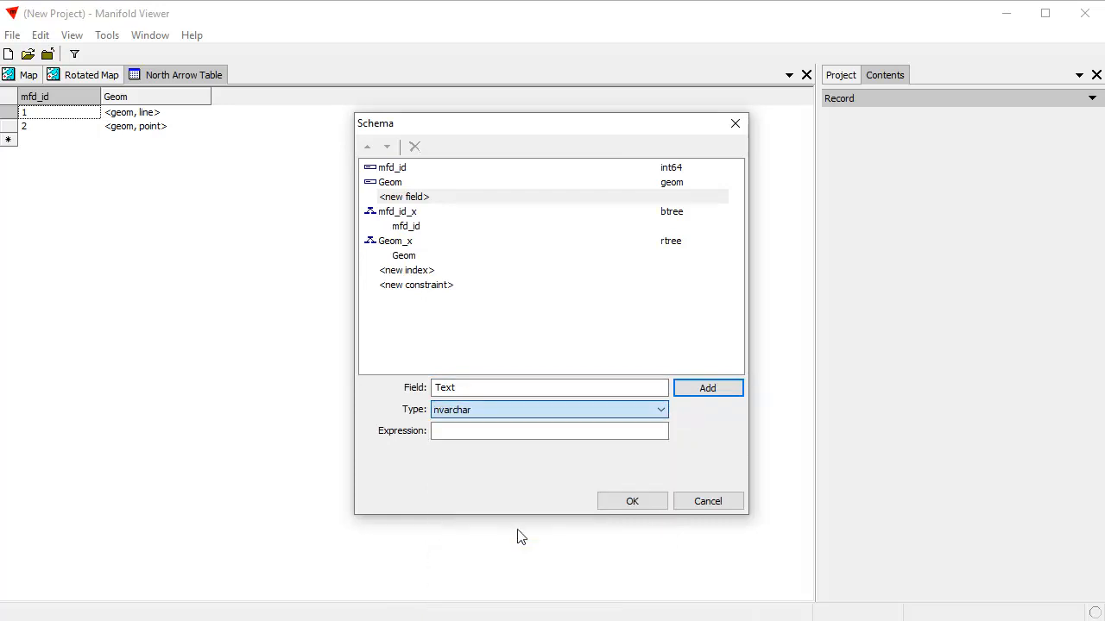
pyautogui.click(716, 395)
pyautogui.click(716, 395)
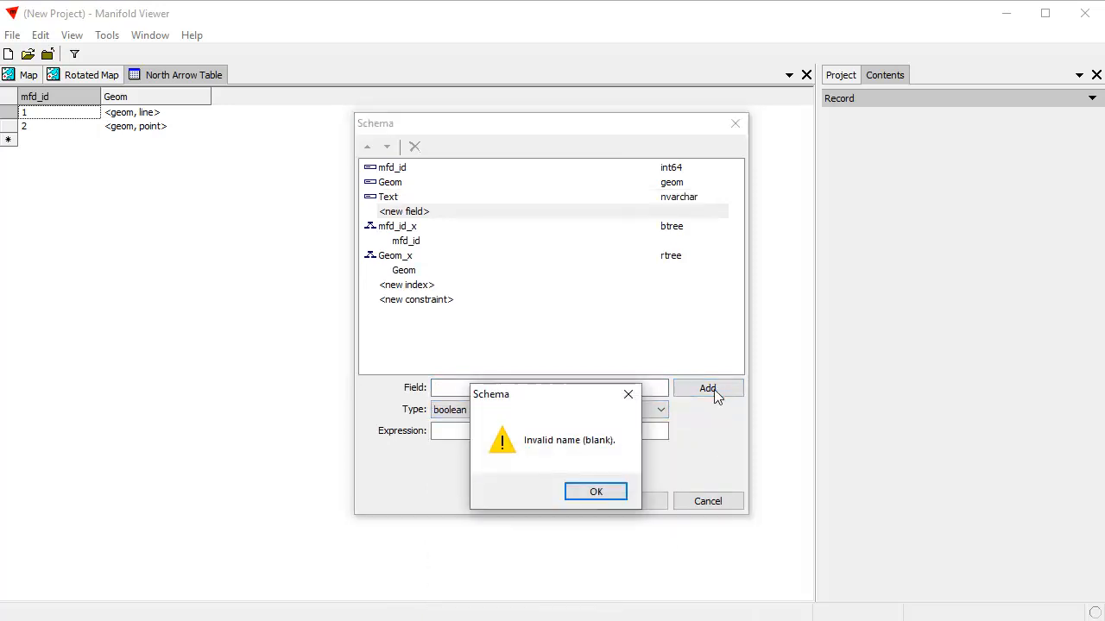
pyautogui.click(596, 493)
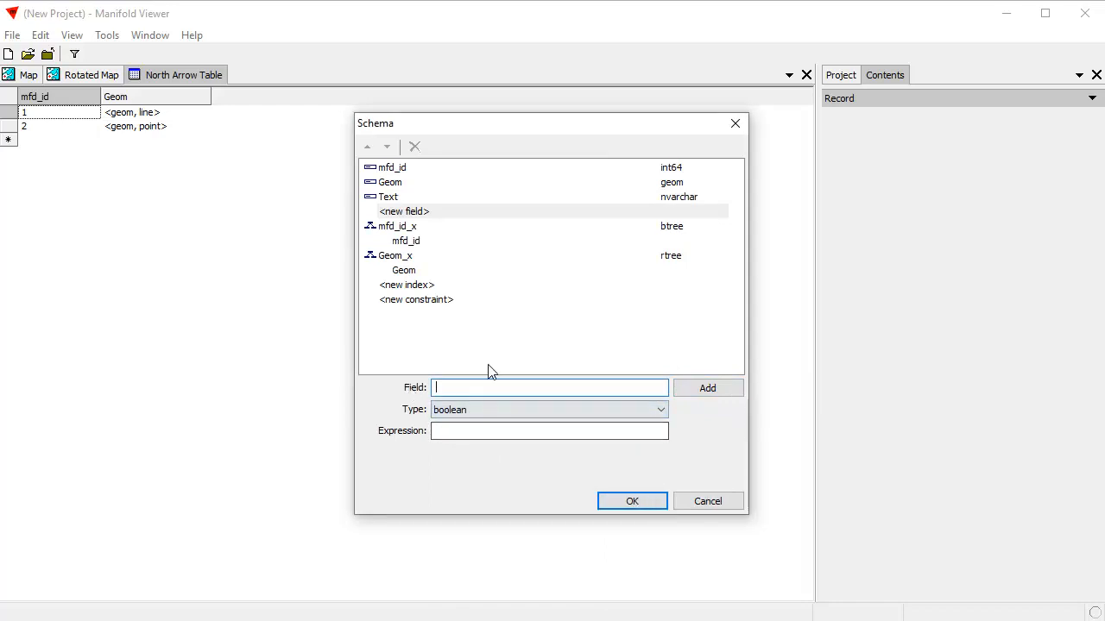
pyautogui.moveTo(481, 129); pyautogui.dragTo(521, 163)
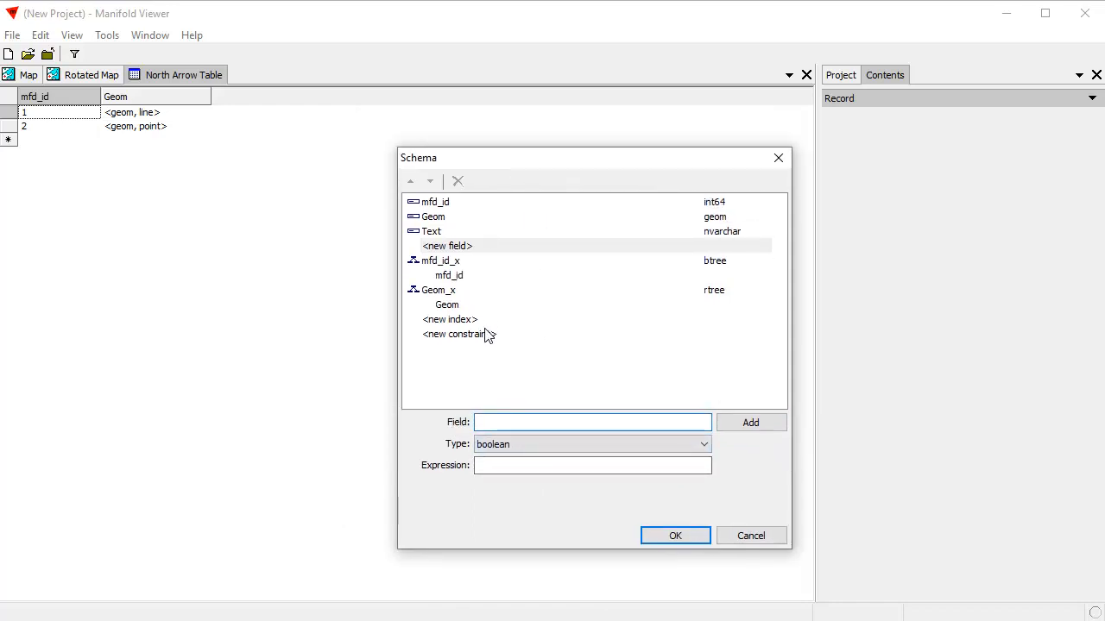
pyautogui.click(765, 541)
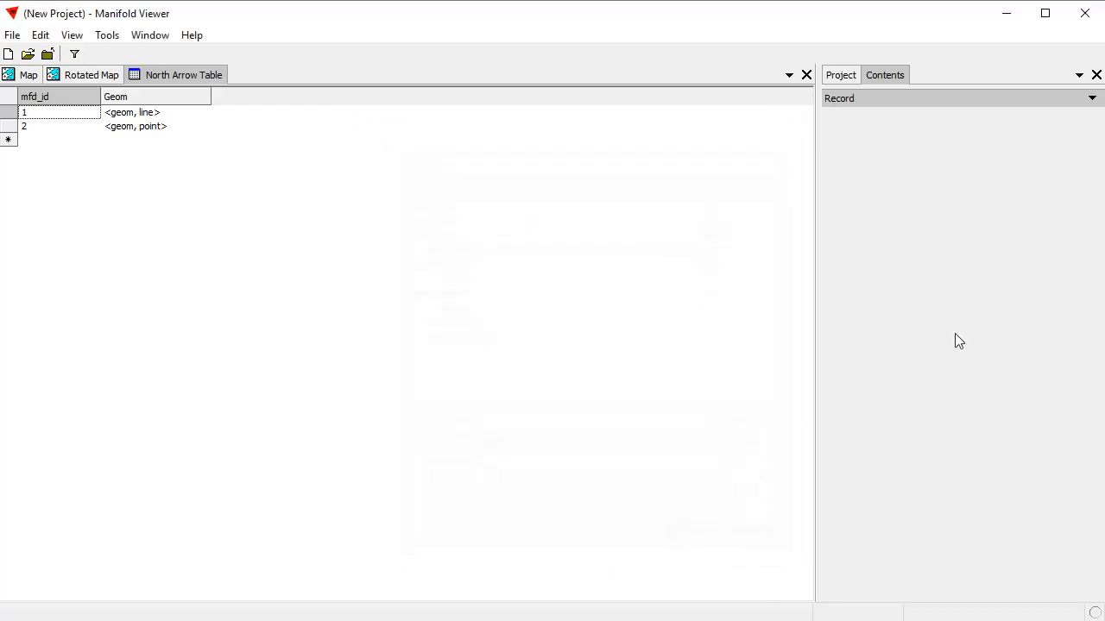
# Add a new field named Text of type nvarchar to the North Arrow Table schema.
pyautogui.click(840, 79)
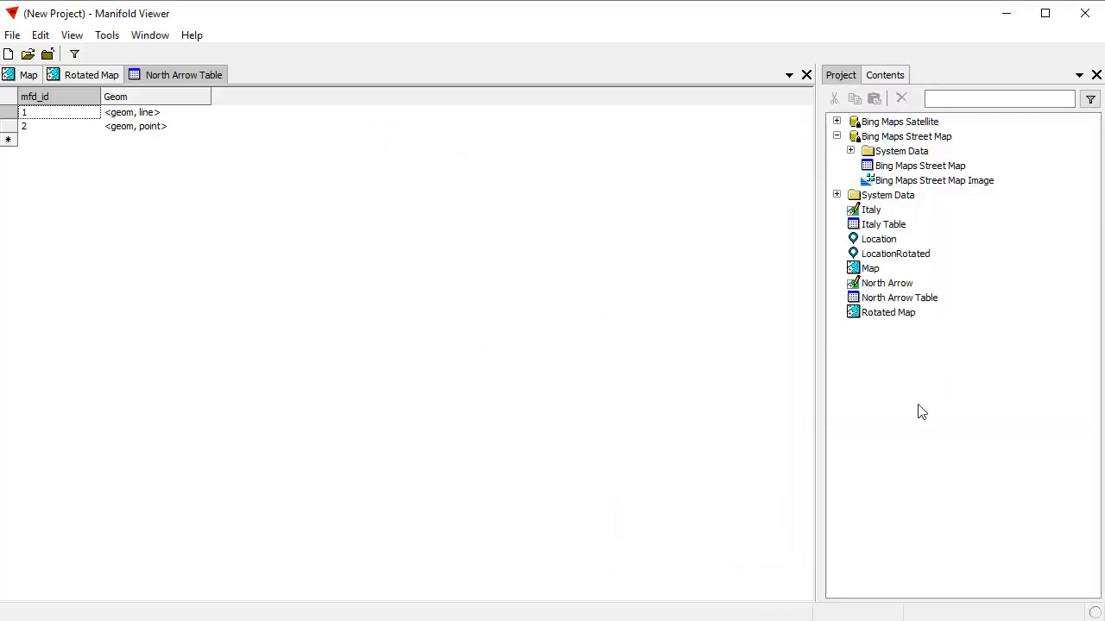
pyautogui.click(41, 34)
pyautogui.click(83, 290)
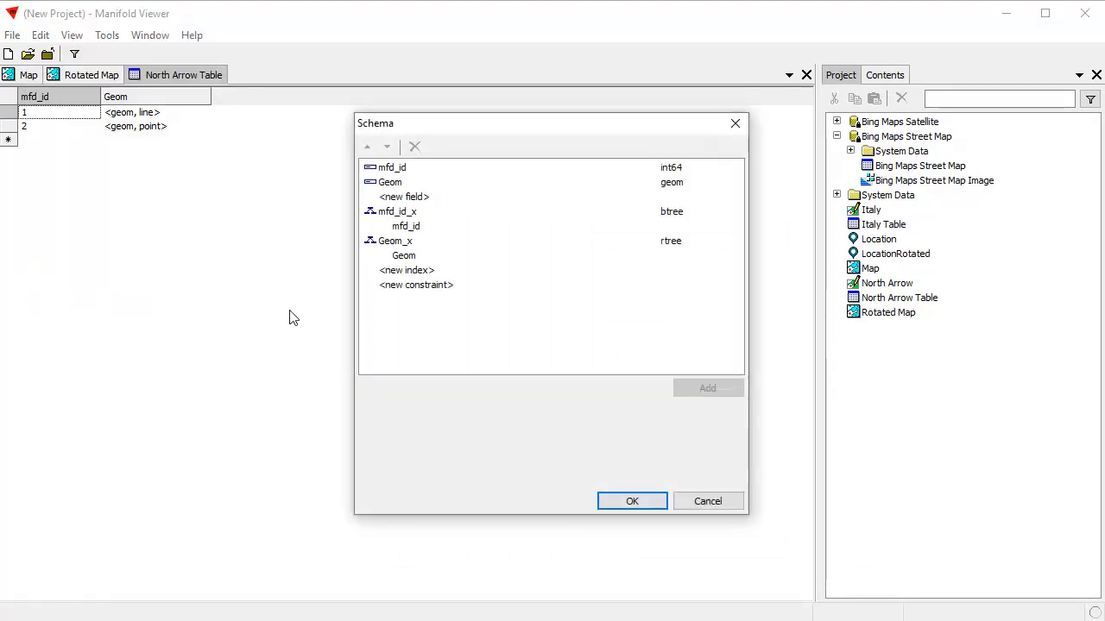
pyautogui.click(404, 197)
pyautogui.click(486, 388)
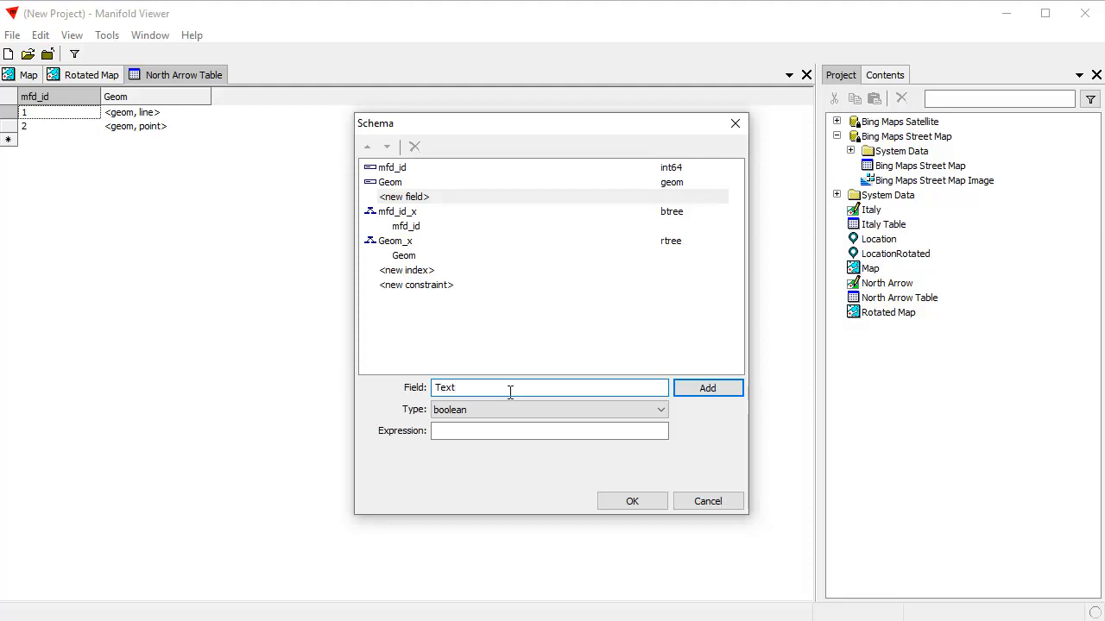
pyautogui.click(664, 411)
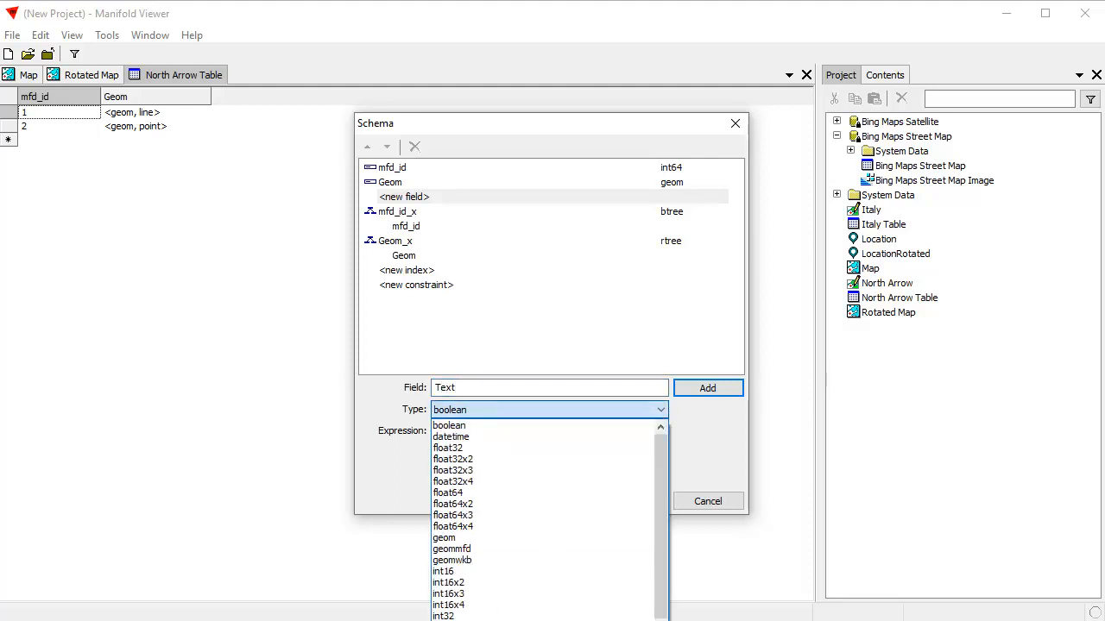
pyautogui.click(501, 620)
pyautogui.click(686, 387)
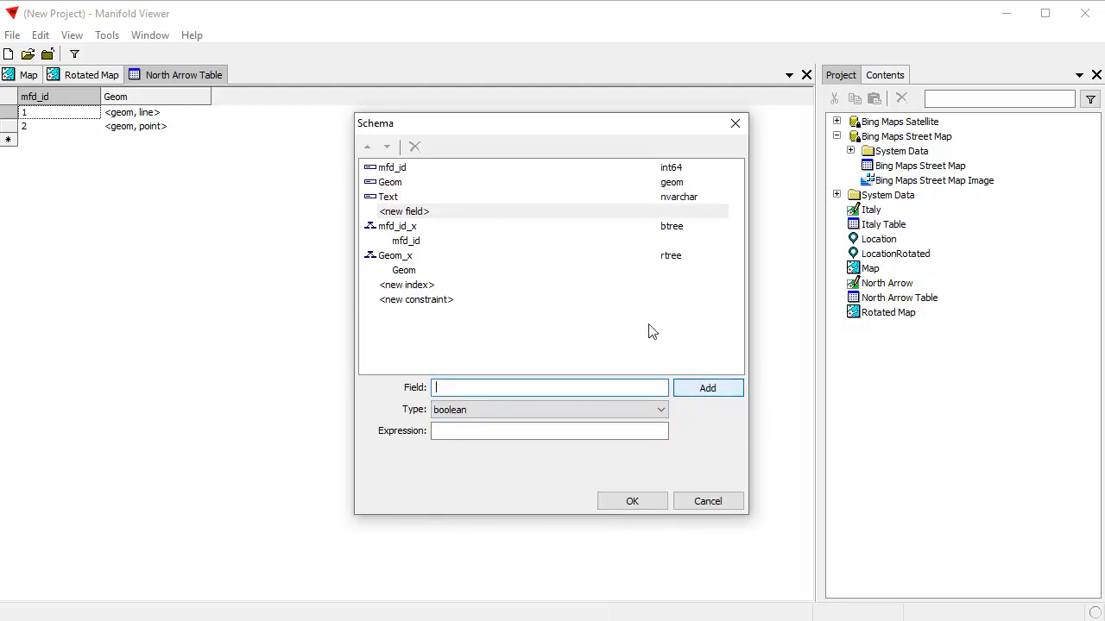
pyautogui.click(652, 504)
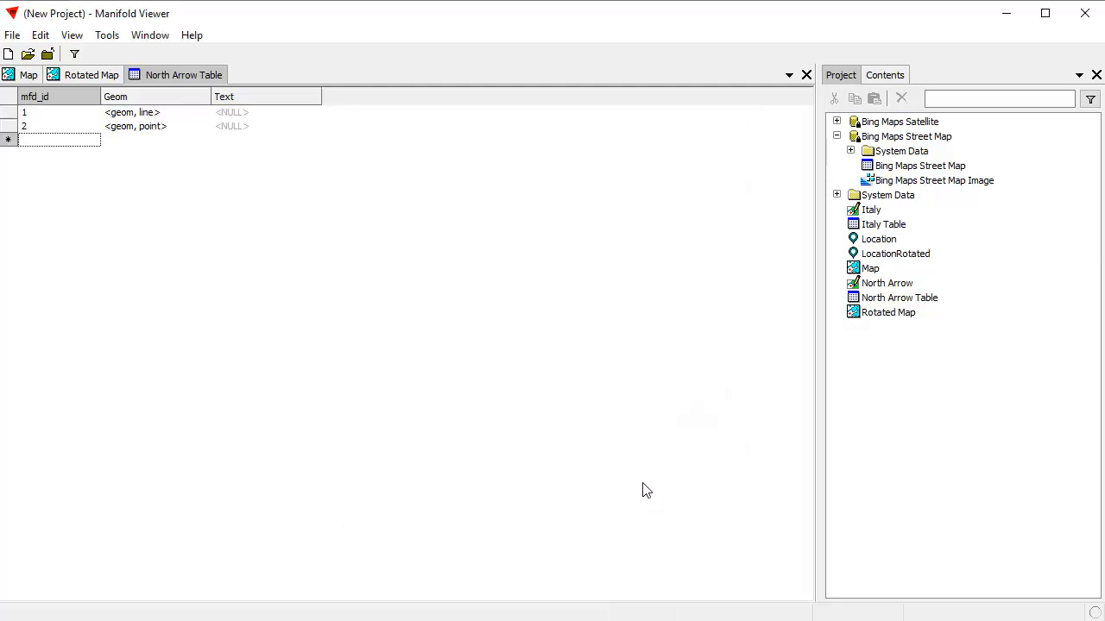
# Enter N as the Text value of the arrow's base point and close the North Arrow Table.
pyautogui.doubleClick(254, 127)
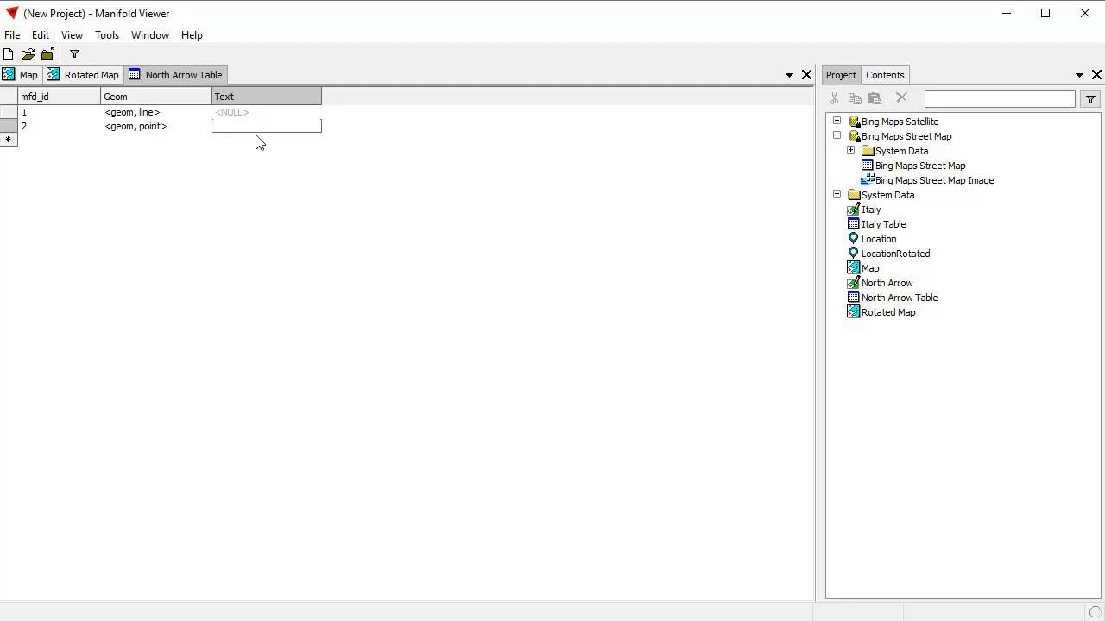
pyautogui.press('Return')
pyautogui.click(806, 76)
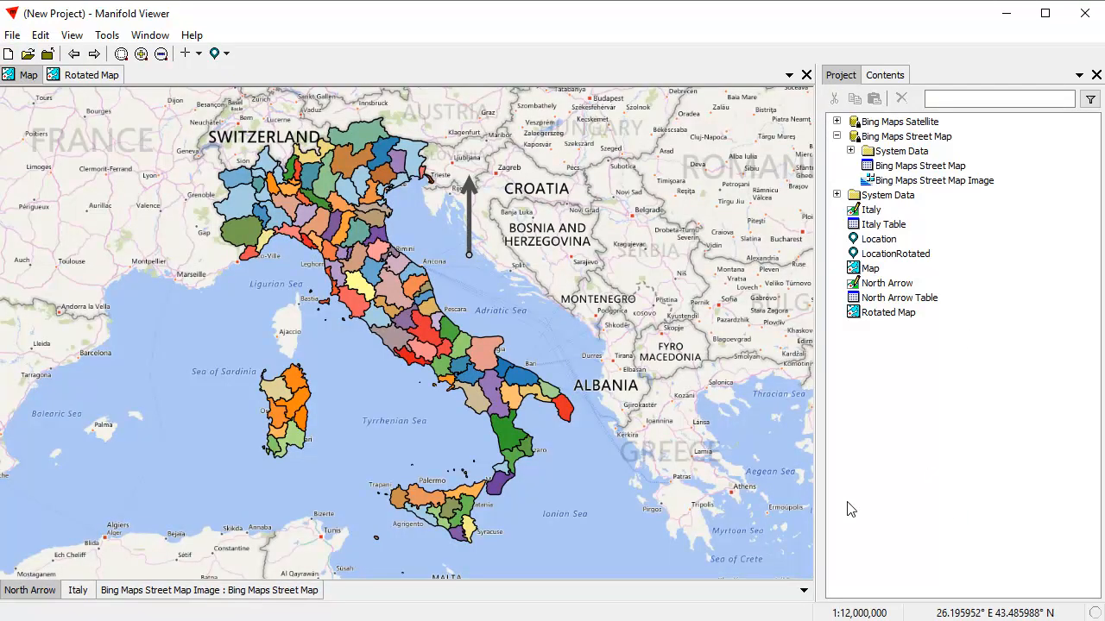
# Create a labels component named N Label based on North Arrow using the Text field, and add it to the Map.
pyautogui.rightClick(891, 283)
pyautogui.moveTo(954, 335)
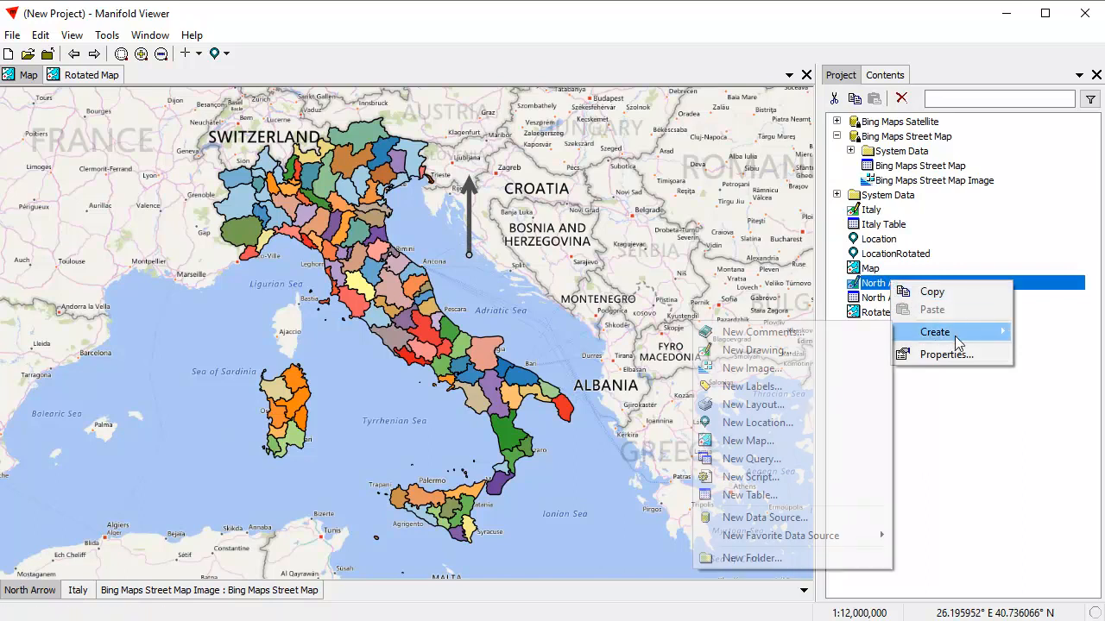
pyautogui.click(788, 390)
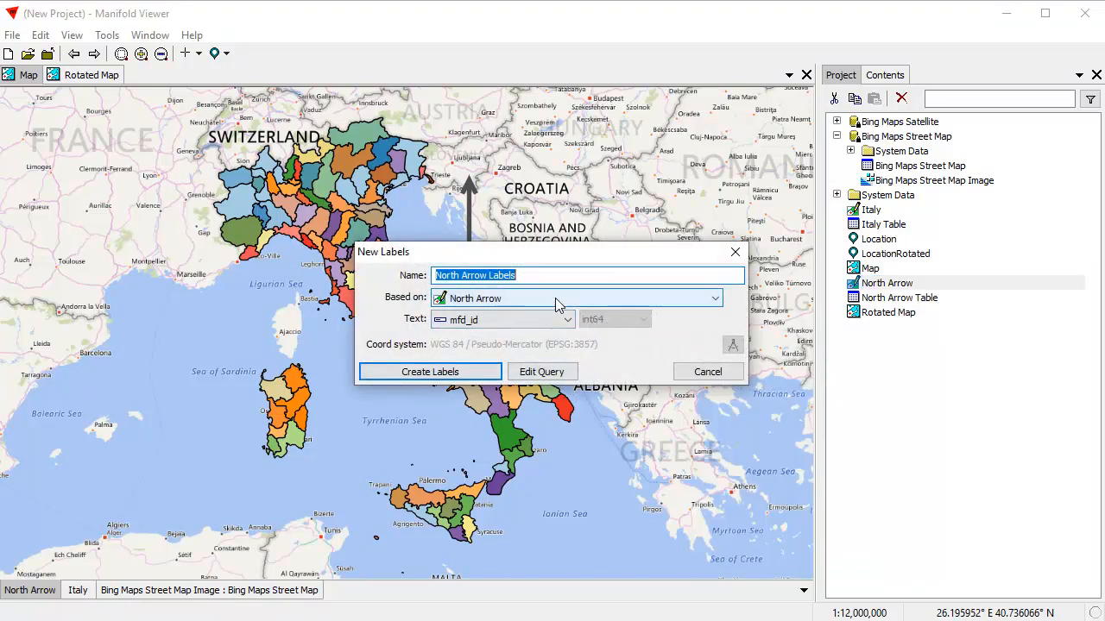
pyautogui.write('N')
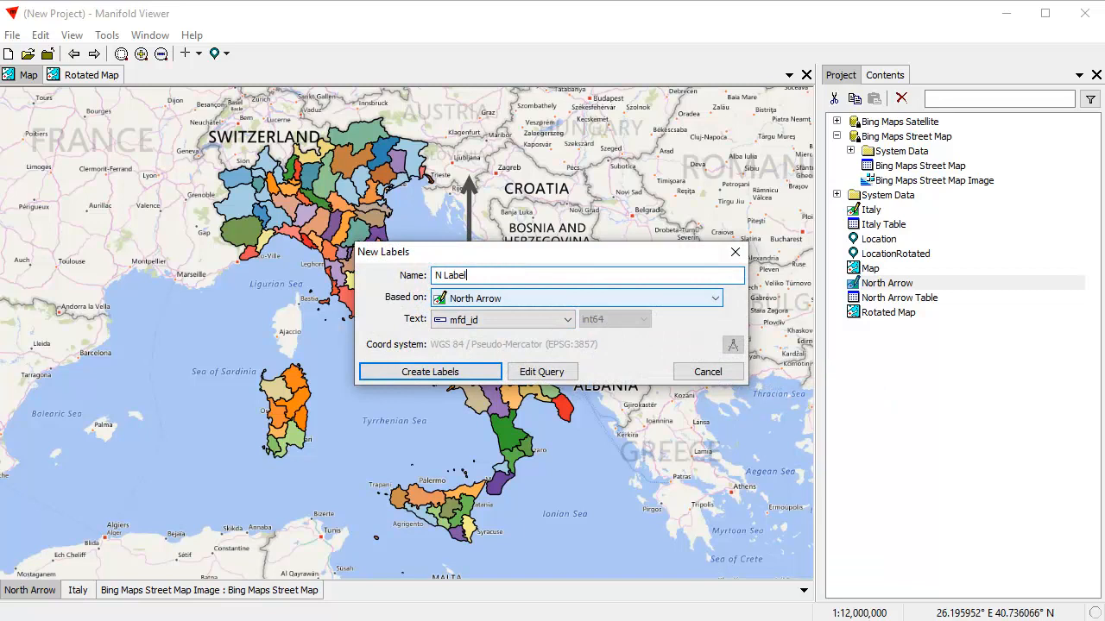
pyautogui.write(' Label')
pyautogui.click(567, 319)
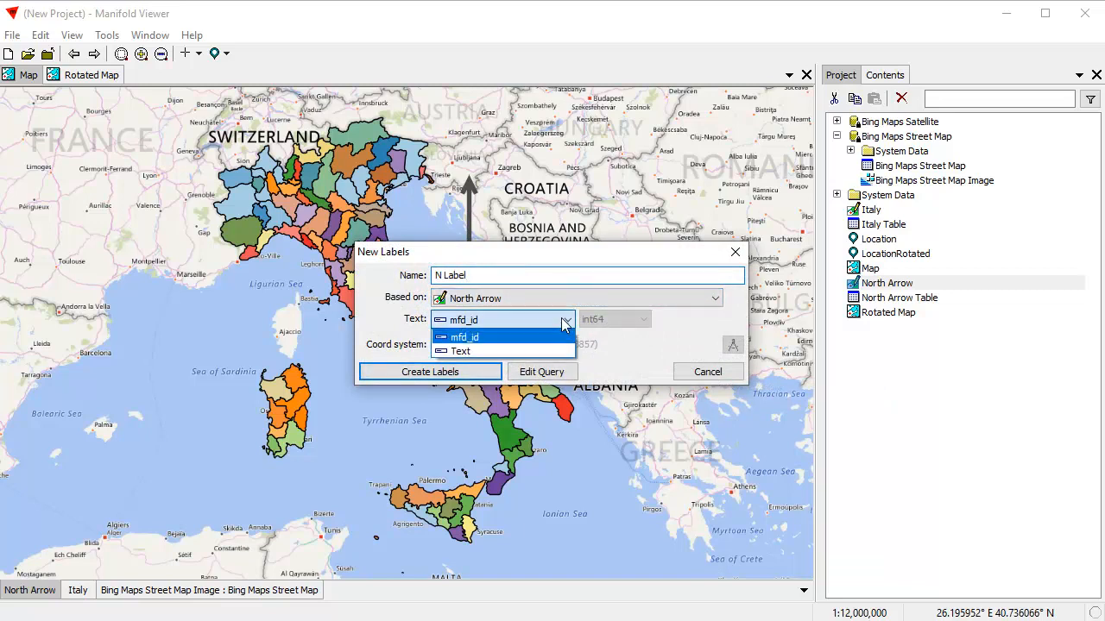
pyautogui.click(482, 352)
pyautogui.click(480, 371)
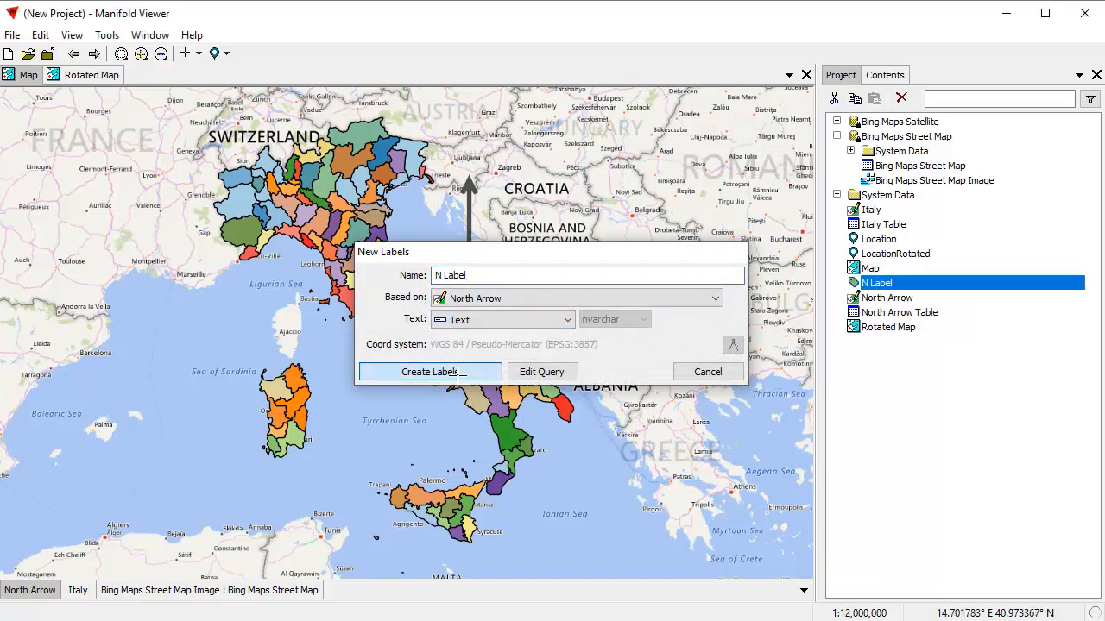
pyautogui.moveTo(846, 284); pyautogui.dragTo(573, 330)
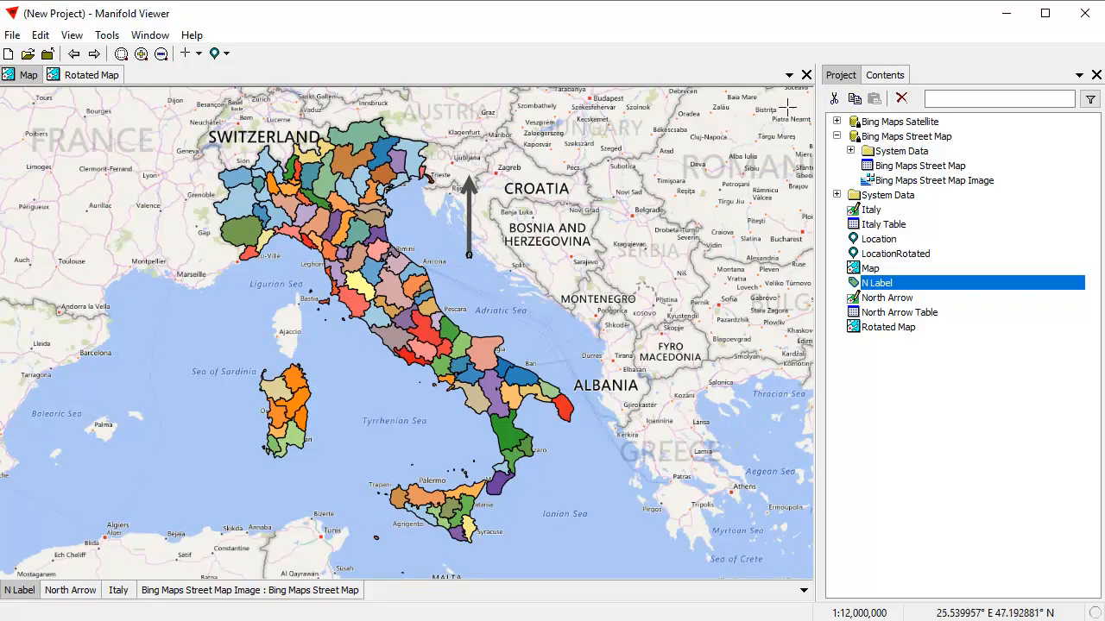
# Open the N Label layer's style and set the label font to Arial Bold.
pyautogui.click(884, 75)
pyautogui.click(868, 100)
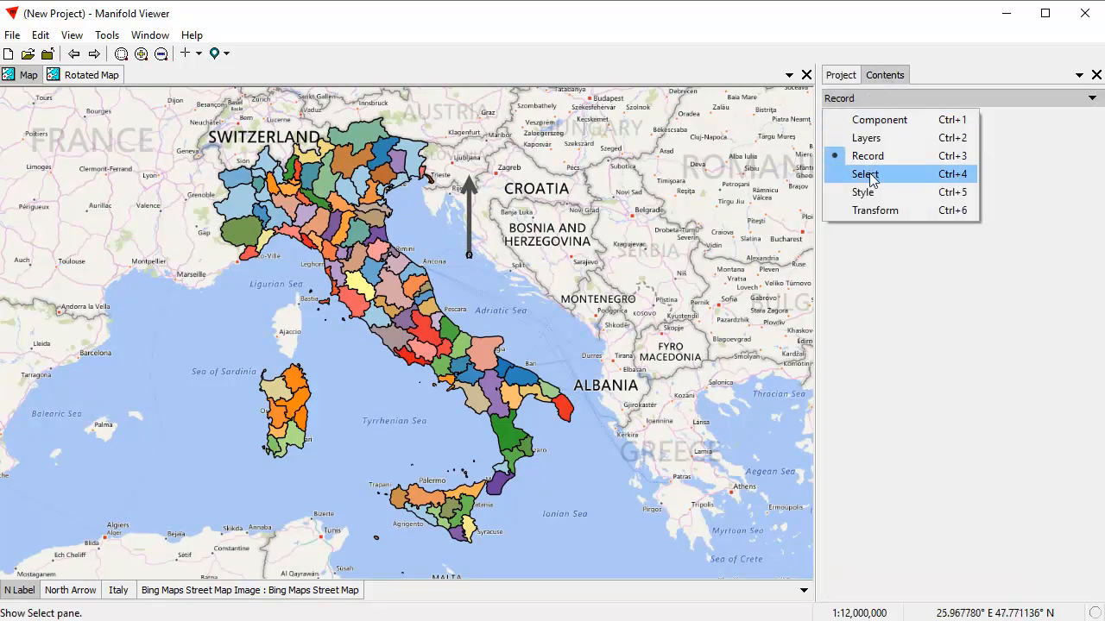
pyautogui.click(865, 191)
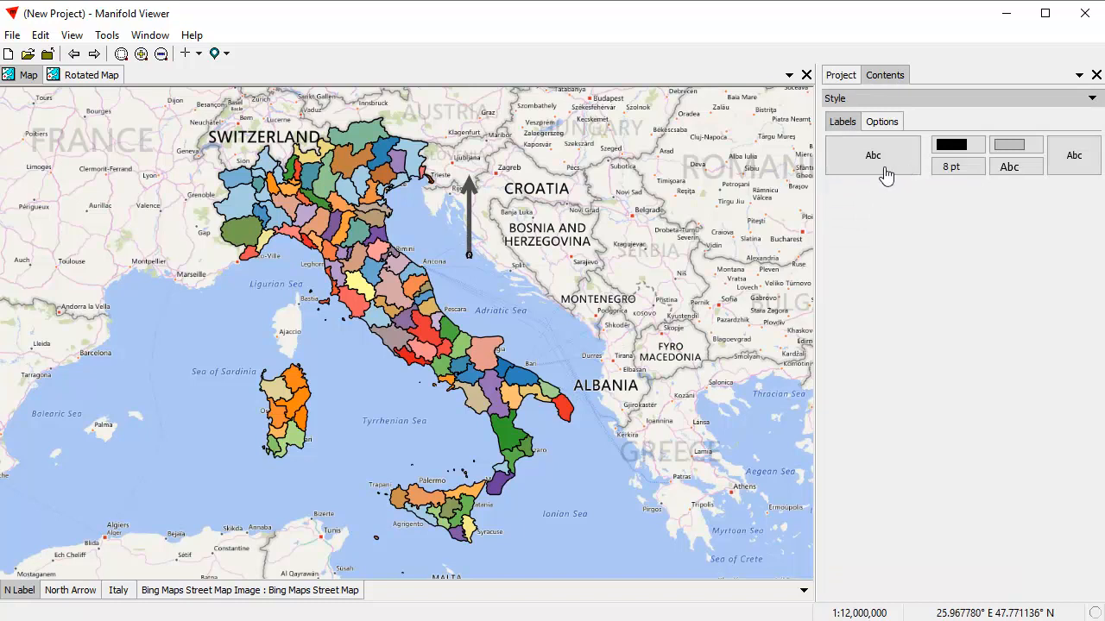
pyautogui.click(1018, 176)
pyautogui.click(981, 545)
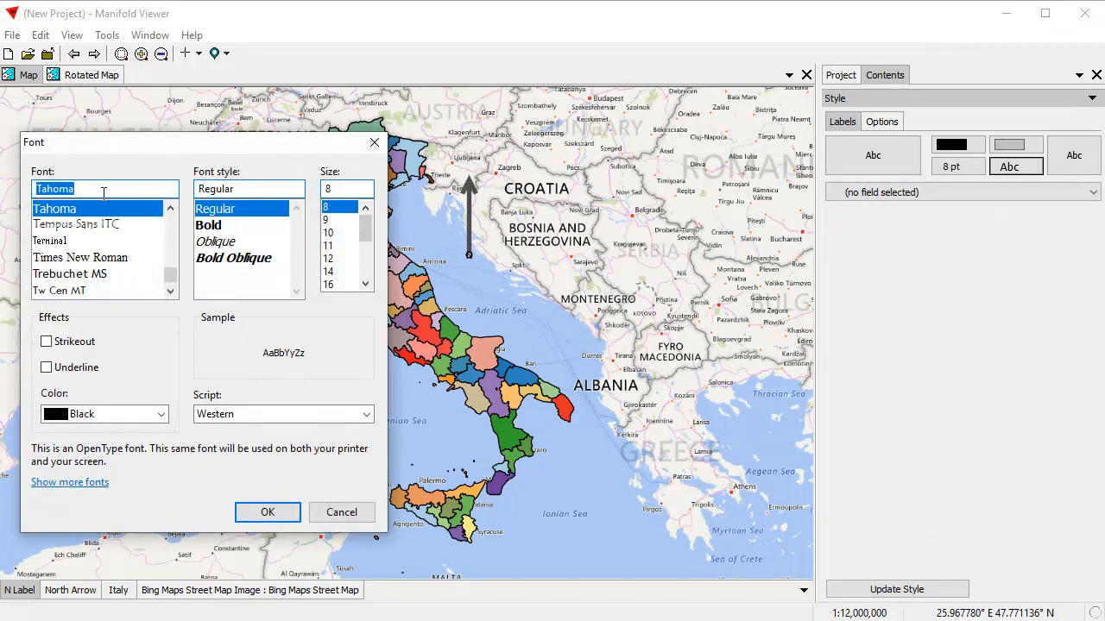
pyautogui.write('Nuni')
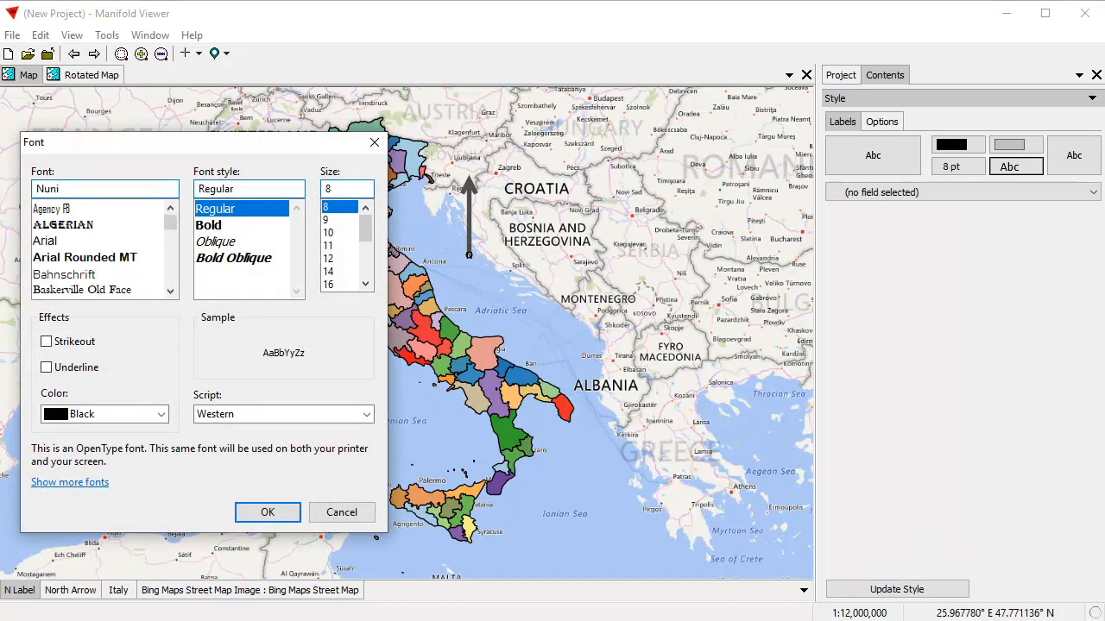
pyautogui.click(49, 243)
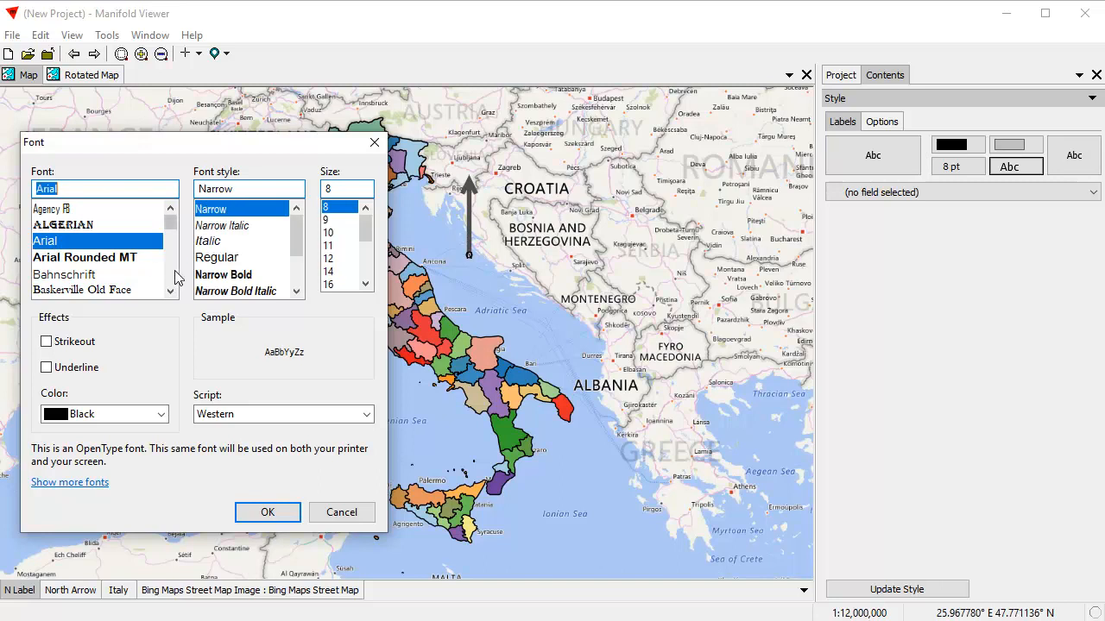
pyautogui.scroll(-2, 299, 285)
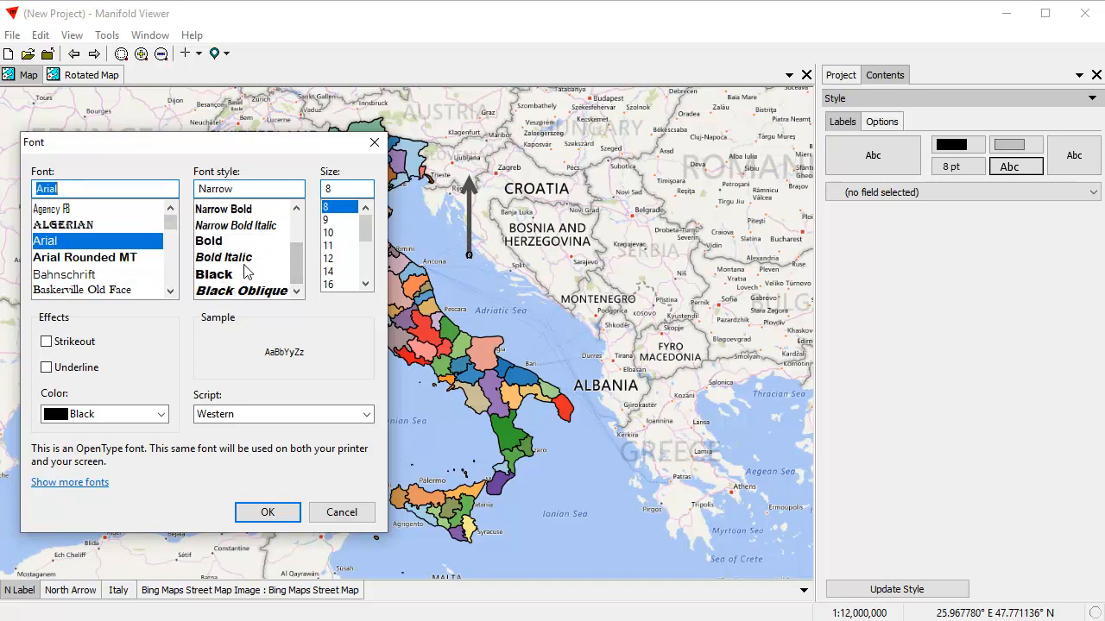
pyautogui.click(215, 243)
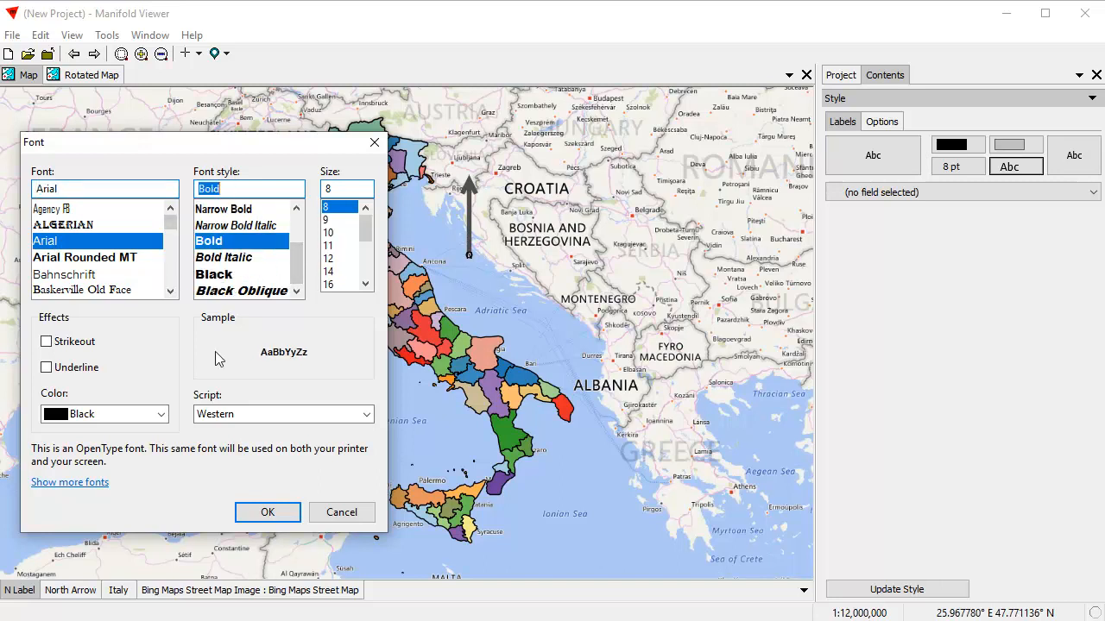
pyautogui.click(284, 515)
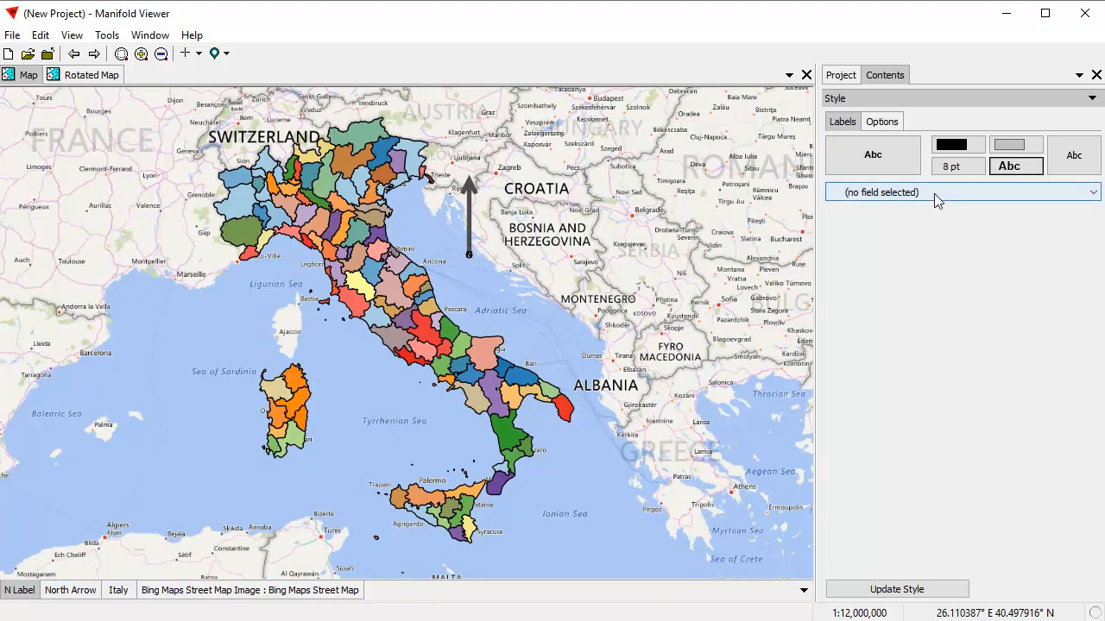
# Enable a round box around the N label with dark grey fill and stroke colors.
pyautogui.click(902, 166)
pyautogui.click(980, 542)
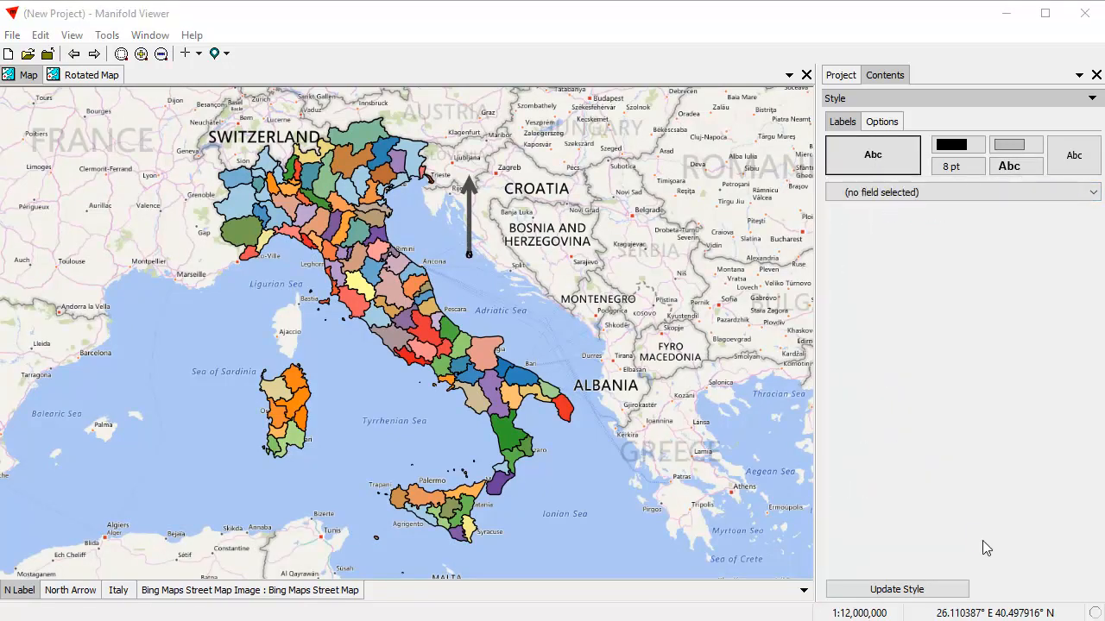
pyautogui.click(516, 130)
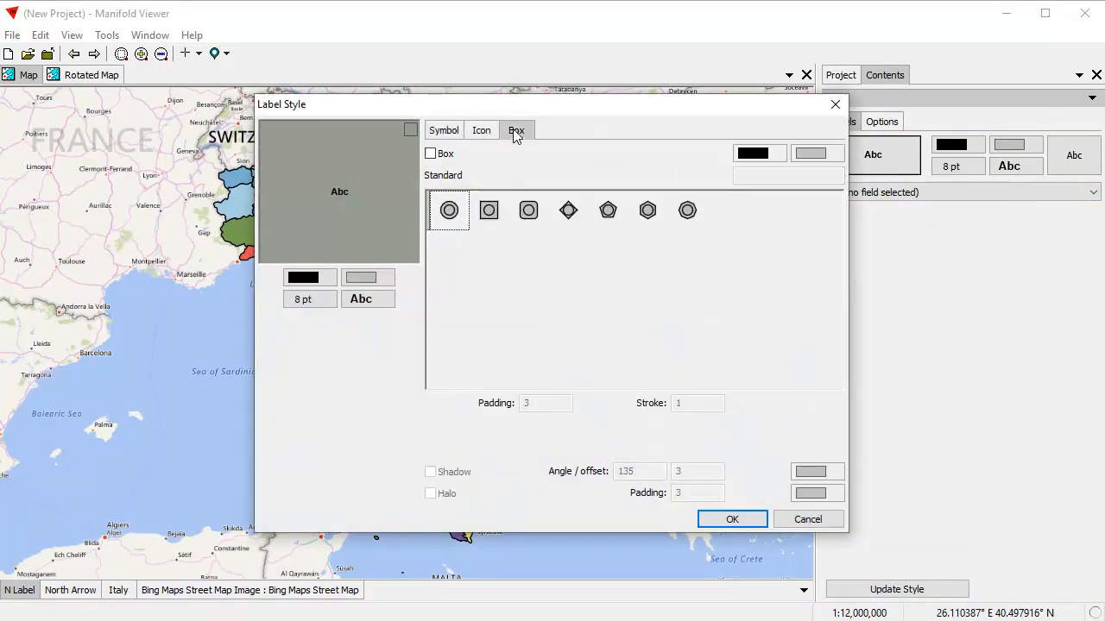
pyautogui.click(430, 154)
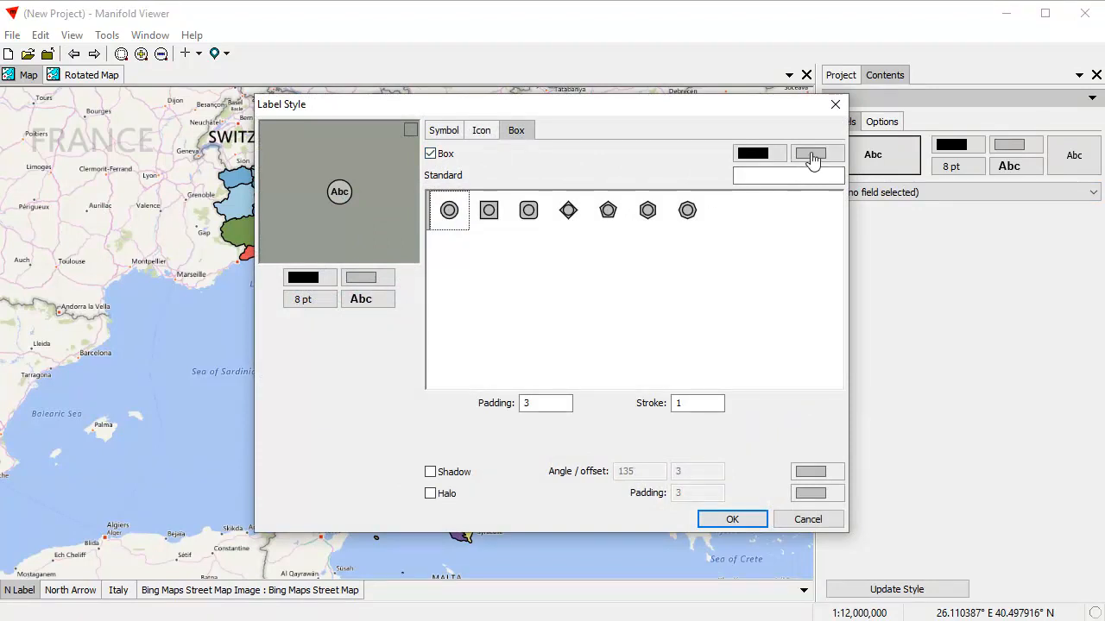
pyautogui.moveTo(642, 106); pyautogui.dragTo(723, 249)
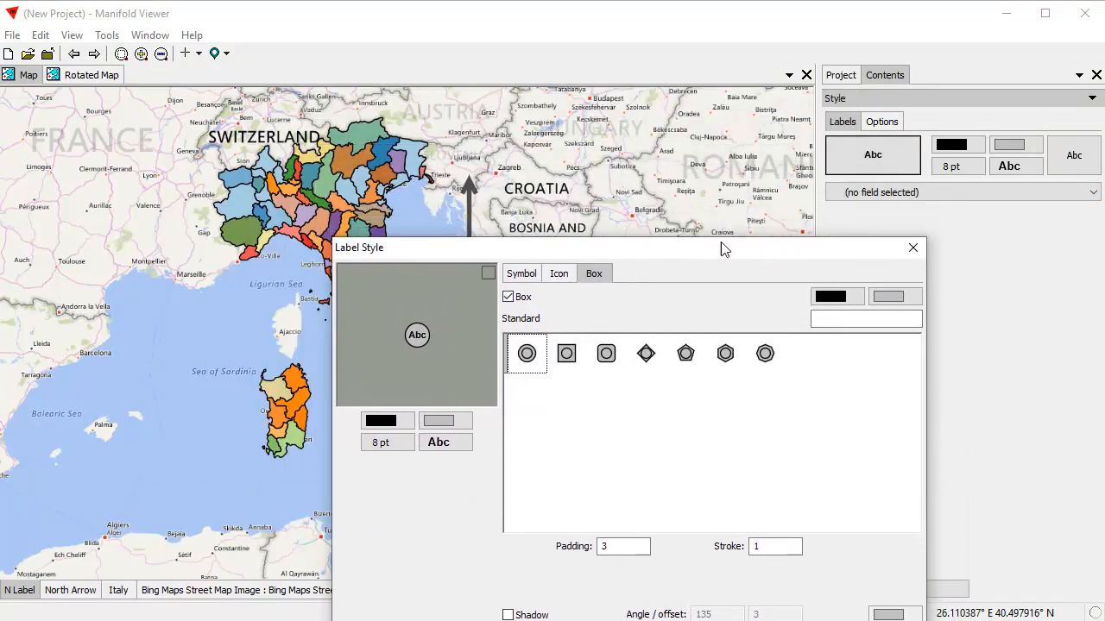
pyautogui.click(896, 300)
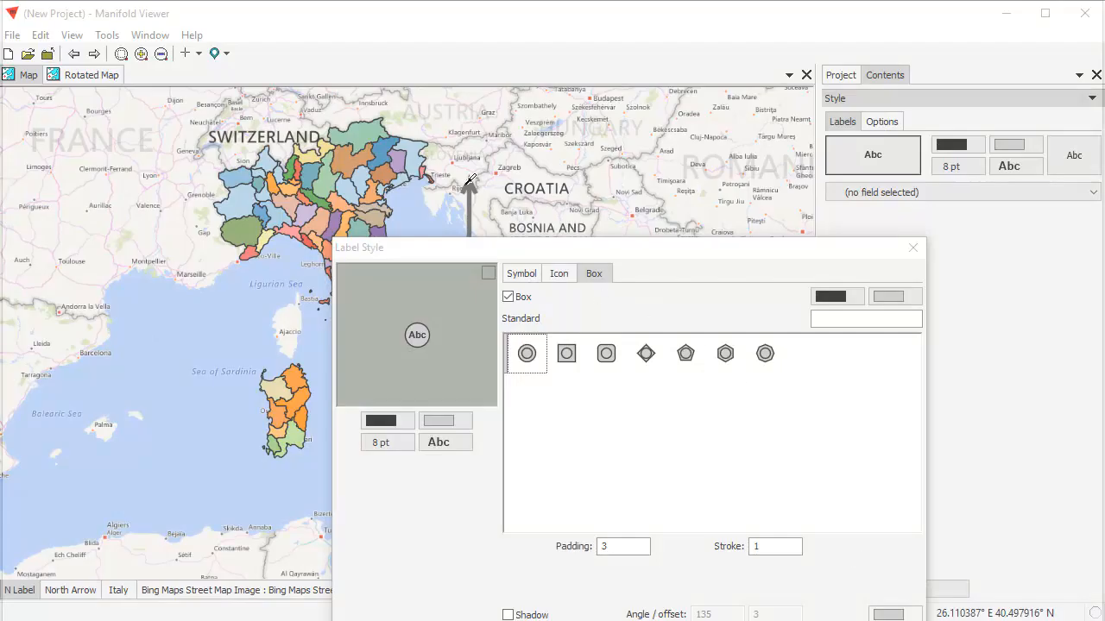
pyautogui.click(467, 183)
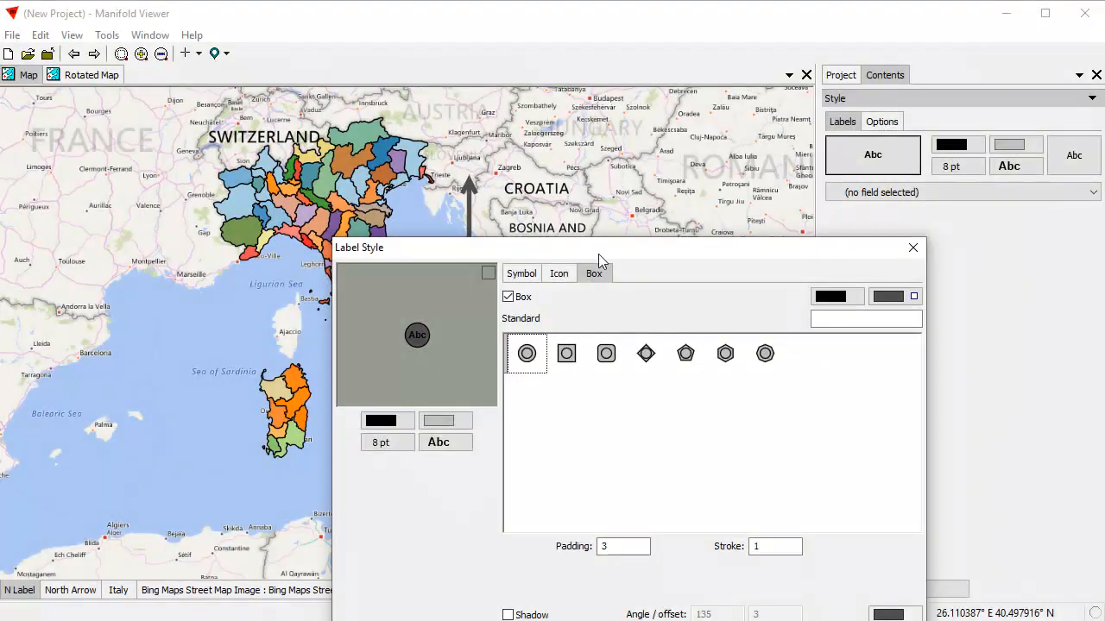
pyautogui.moveTo(604, 251); pyautogui.dragTo(689, 136)
pyautogui.click(915, 184)
pyautogui.click(1010, 563)
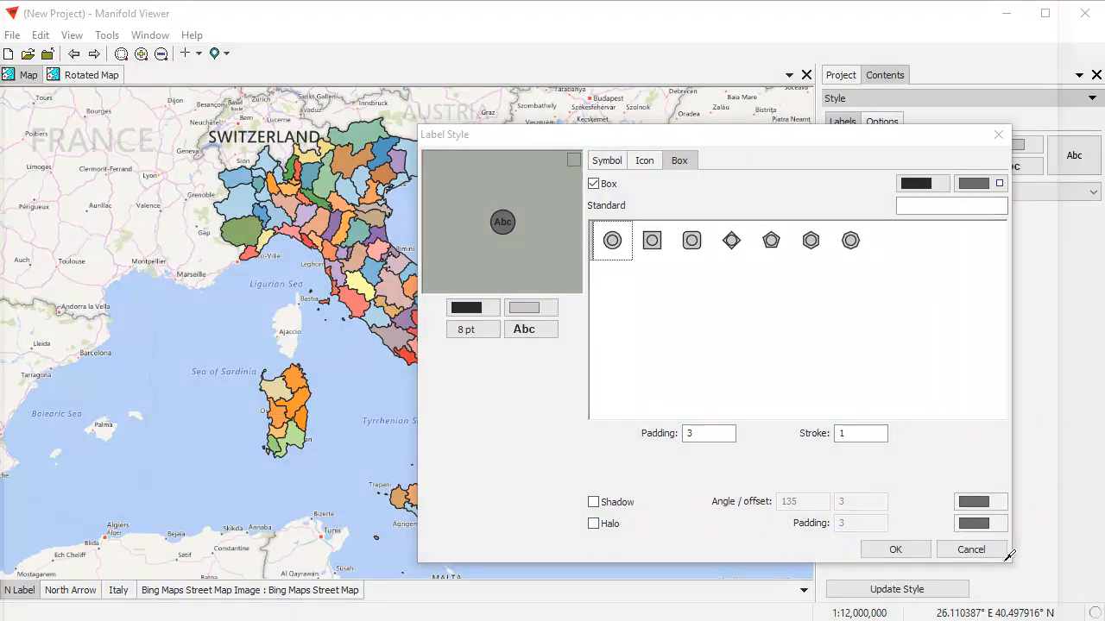
pyautogui.click(983, 181)
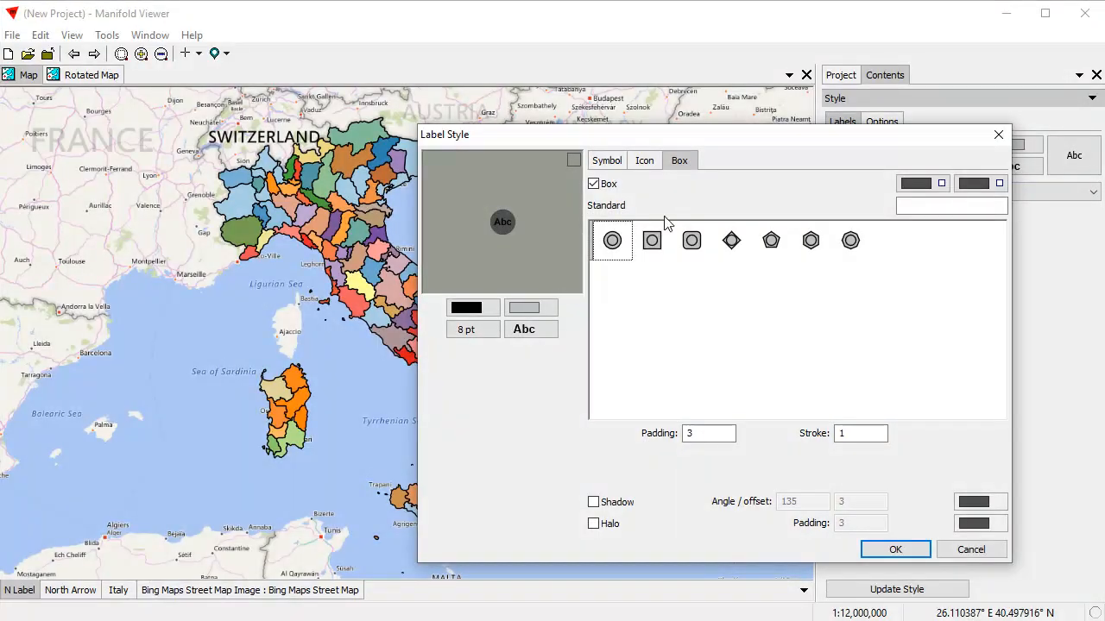
# Set the box padding to 1 and make the label text white at 10 pt, then apply the style.
pyautogui.doubleClick(691, 433)
pyautogui.write('1')
pyautogui.click(466, 311)
pyautogui.click(515, 361)
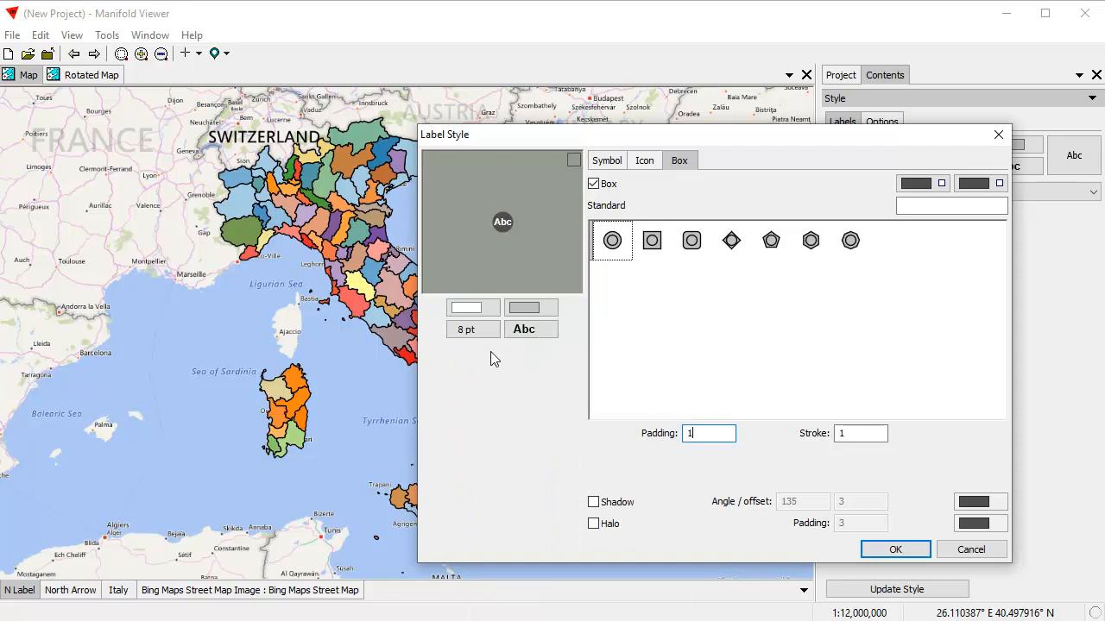
pyautogui.click(466, 333)
pyautogui.click(475, 427)
pyautogui.click(895, 550)
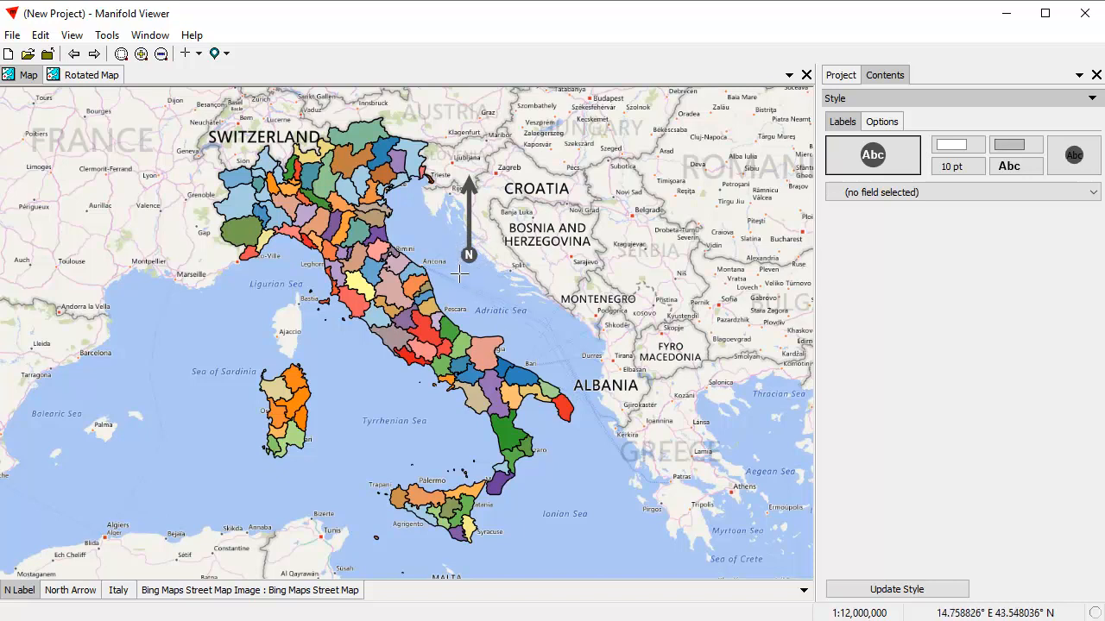
# Add the N Label layer to the Rotated Map and move it to the top of the layer order.
pyautogui.click(96, 76)
pyautogui.click(842, 78)
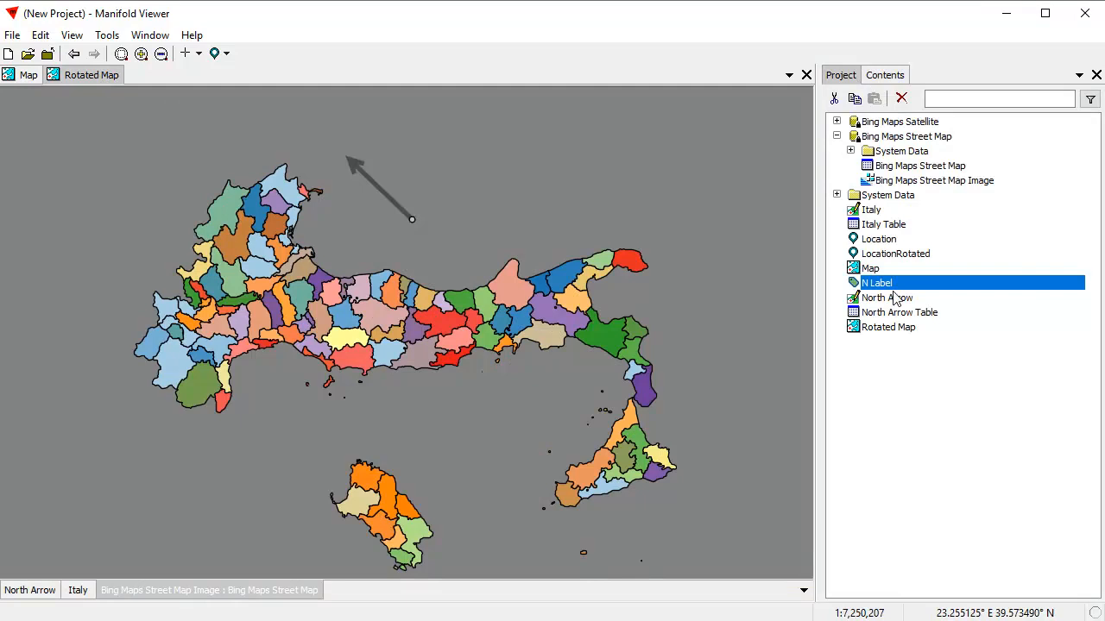
pyautogui.moveTo(920, 290); pyautogui.dragTo(608, 228)
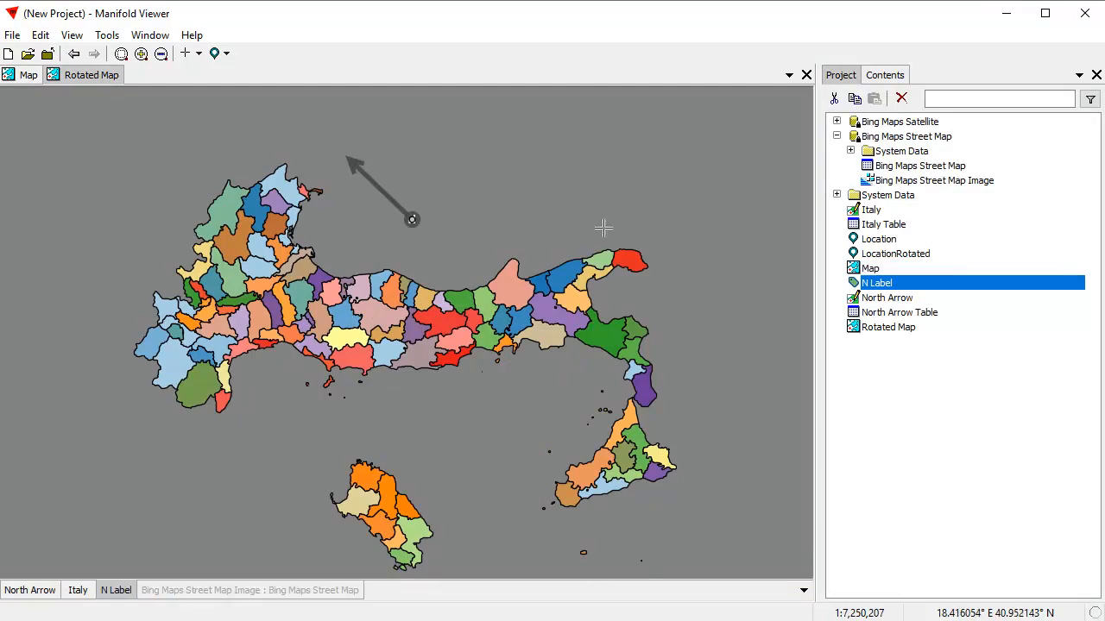
pyautogui.moveTo(124, 594); pyautogui.dragTo(33, 596)
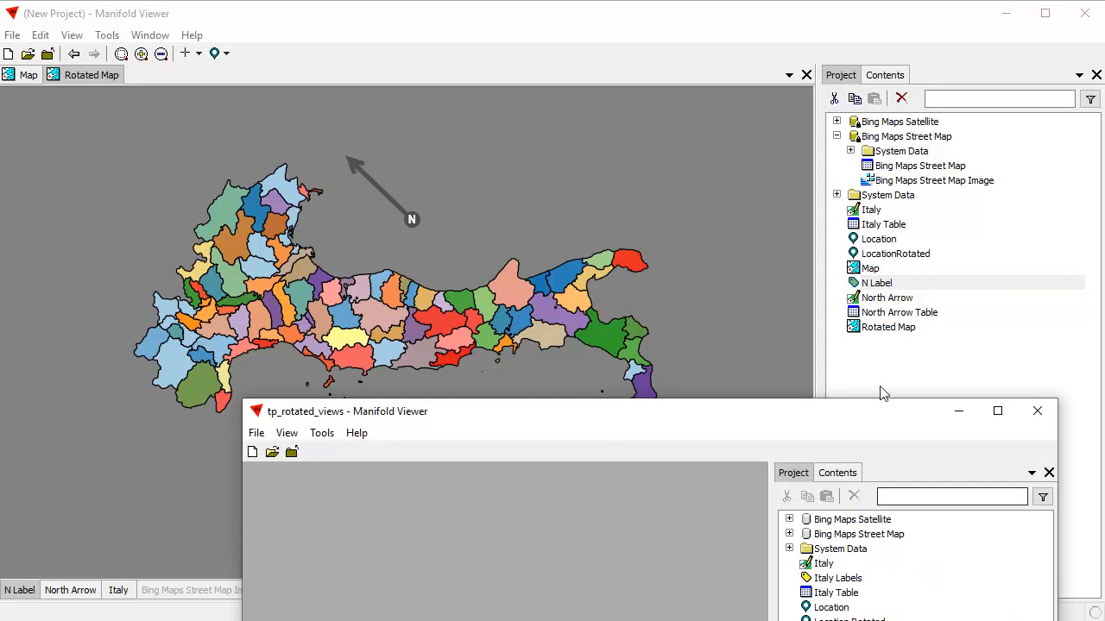
# Copy N Label 2, North Arrow 2 and North Arrow Table 2 from the tp_rotated_views project and paste them into this project.
pyautogui.moveTo(856, 413); pyautogui.dragTo(786, 103)
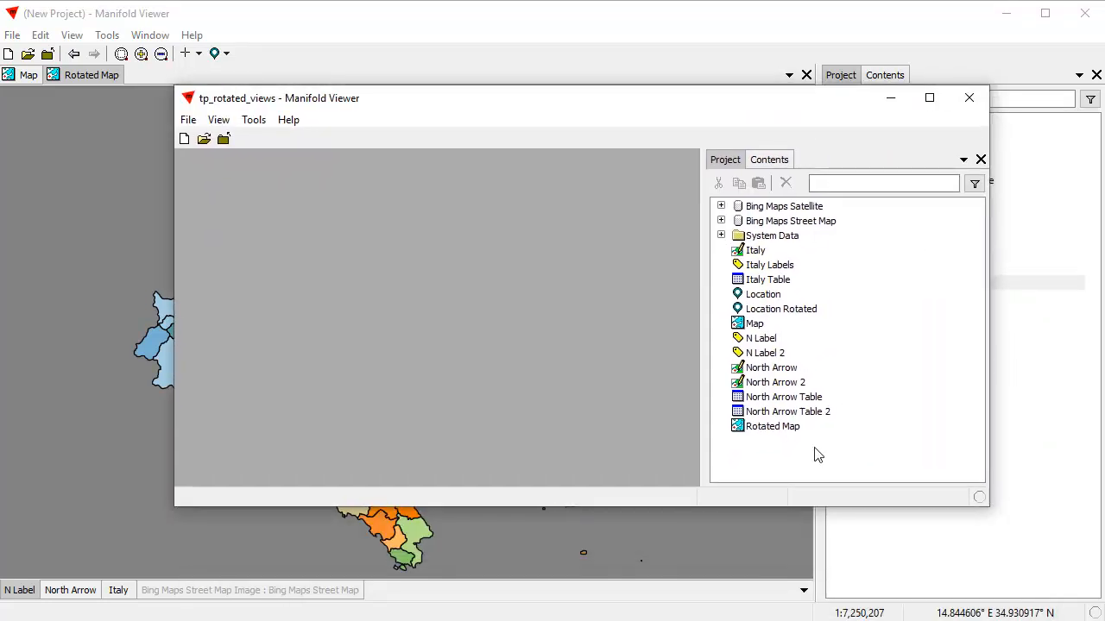
pyautogui.click(765, 354)
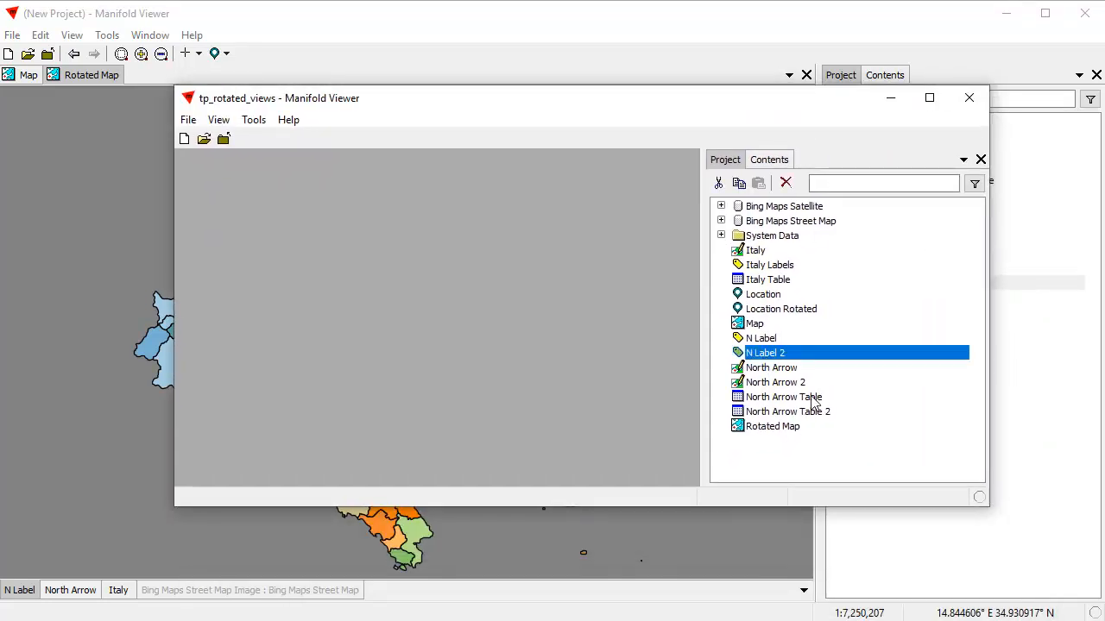
pyautogui.keyDown('ctrl'); pyautogui.click(788, 385); pyautogui.keyUp('ctrl')
pyautogui.keyDown('ctrl'); pyautogui.click(823, 412); pyautogui.keyUp('ctrl')
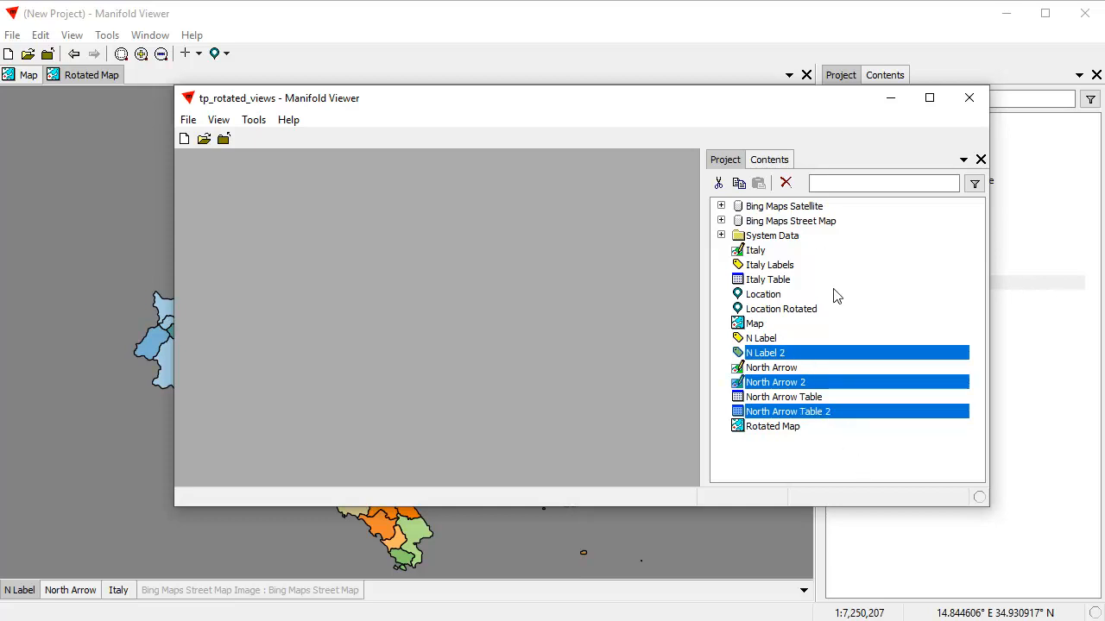
pyautogui.click(739, 183)
pyautogui.click(705, 27)
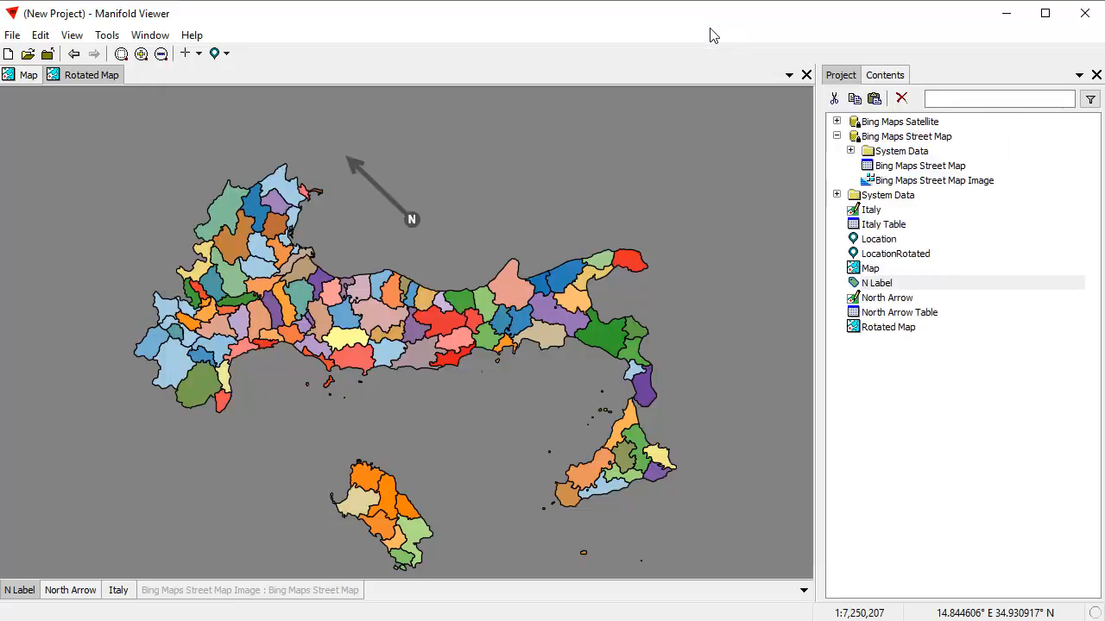
pyautogui.click(874, 98)
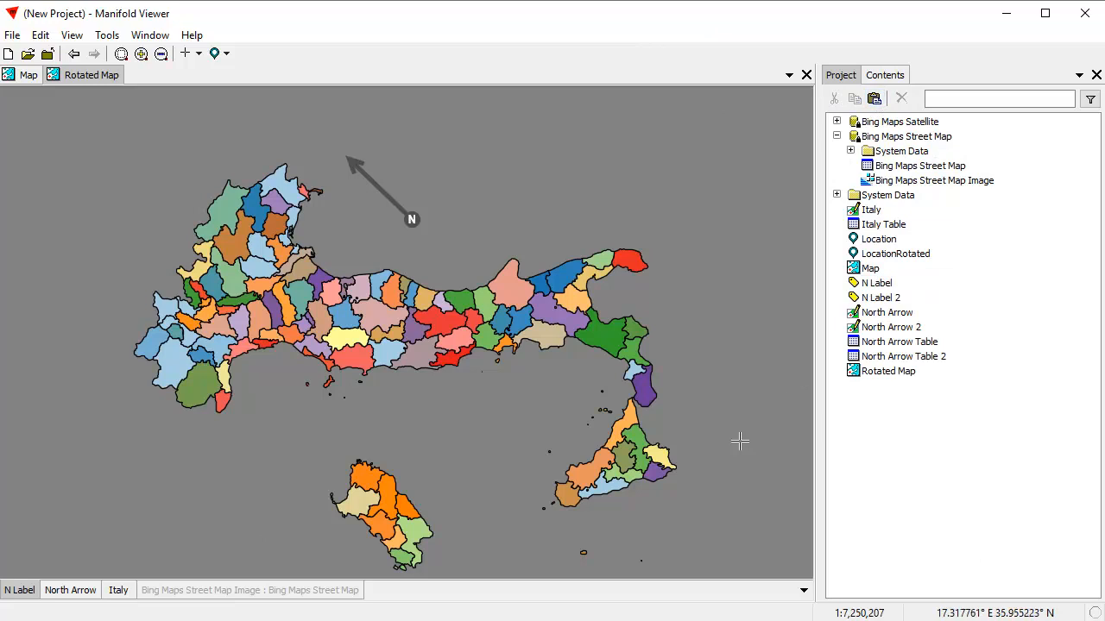
# Hide the North Arrow and N Label layers in the Rotated Map.
pyautogui.keyDown('shift'); pyautogui.click(82, 591); pyautogui.keyUp('shift')
pyautogui.keyDown('shift'); pyautogui.click(17, 591); pyautogui.keyUp('shift')
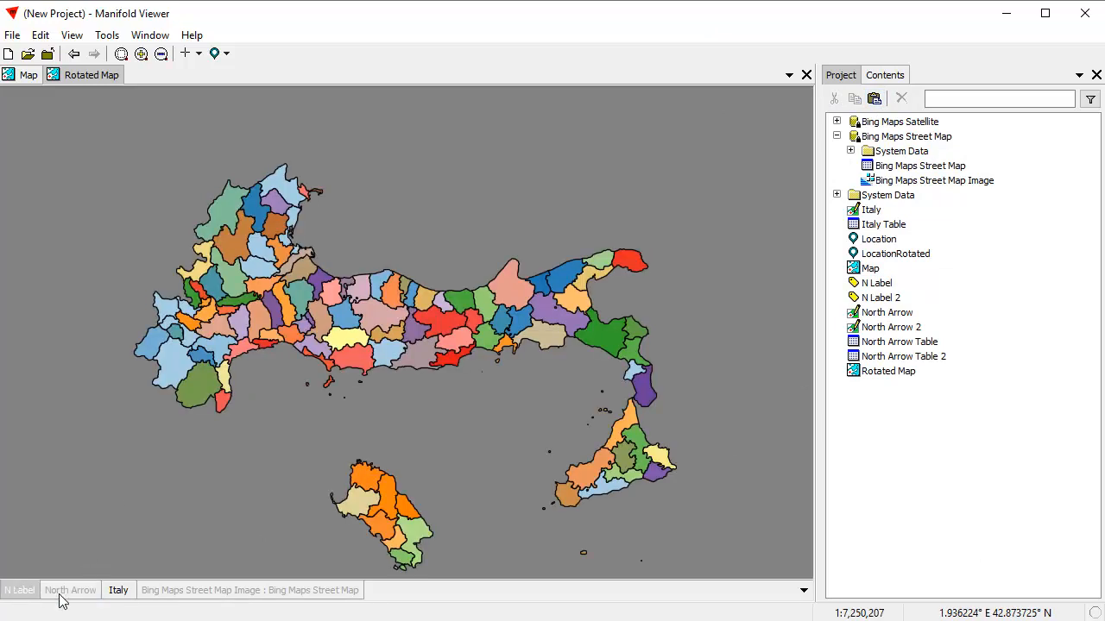
# Add the North Arrow 2 drawing and N Label 2 labels to the Rotated Map.
pyautogui.moveTo(906, 333); pyautogui.dragTo(749, 325)
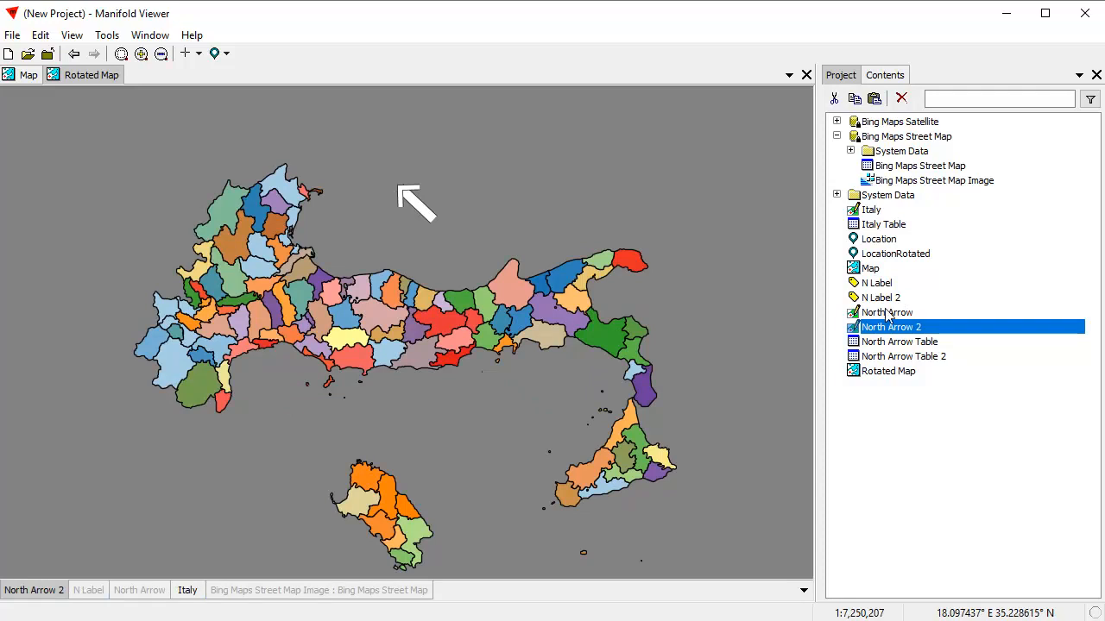
pyautogui.moveTo(882, 298); pyautogui.dragTo(796, 310)
pyautogui.moveTo(691, 325); pyautogui.dragTo(691, 324)
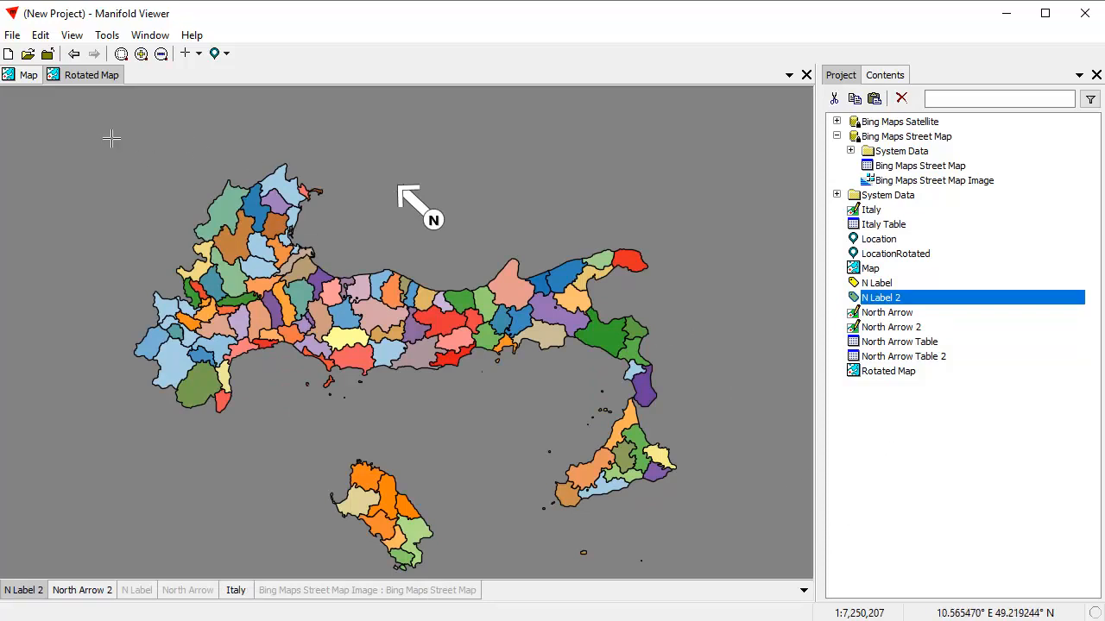
# In the Map window, hide the Bing Maps Street Map Image, North Arrow and N Label layers.
pyautogui.click(9, 75)
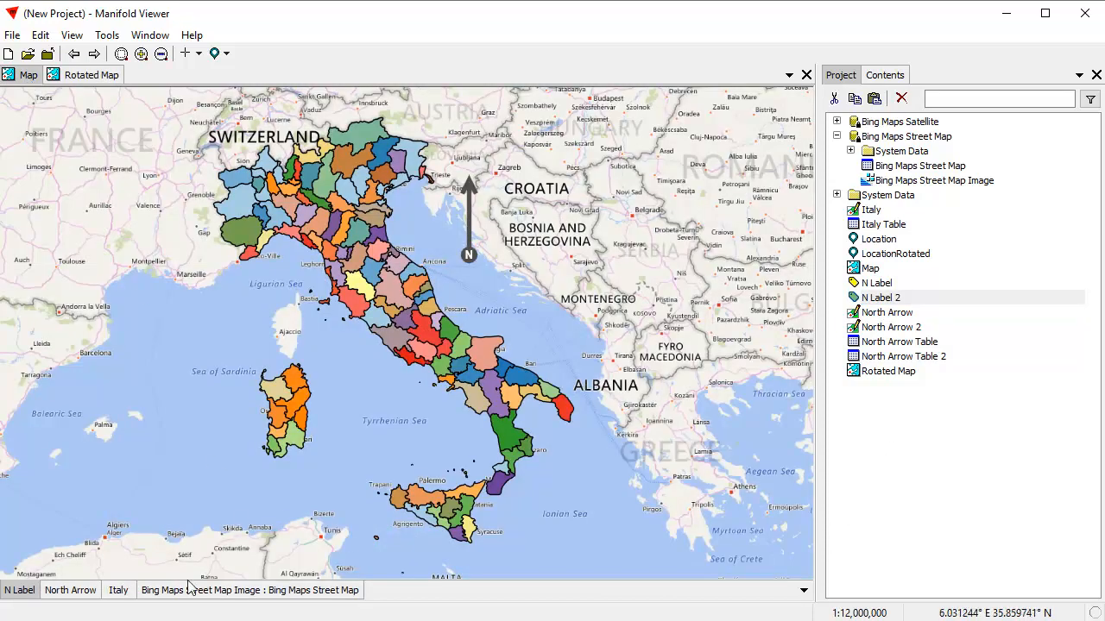
pyautogui.keyDown('shift'); pyautogui.click(289, 590); pyautogui.keyUp('shift')
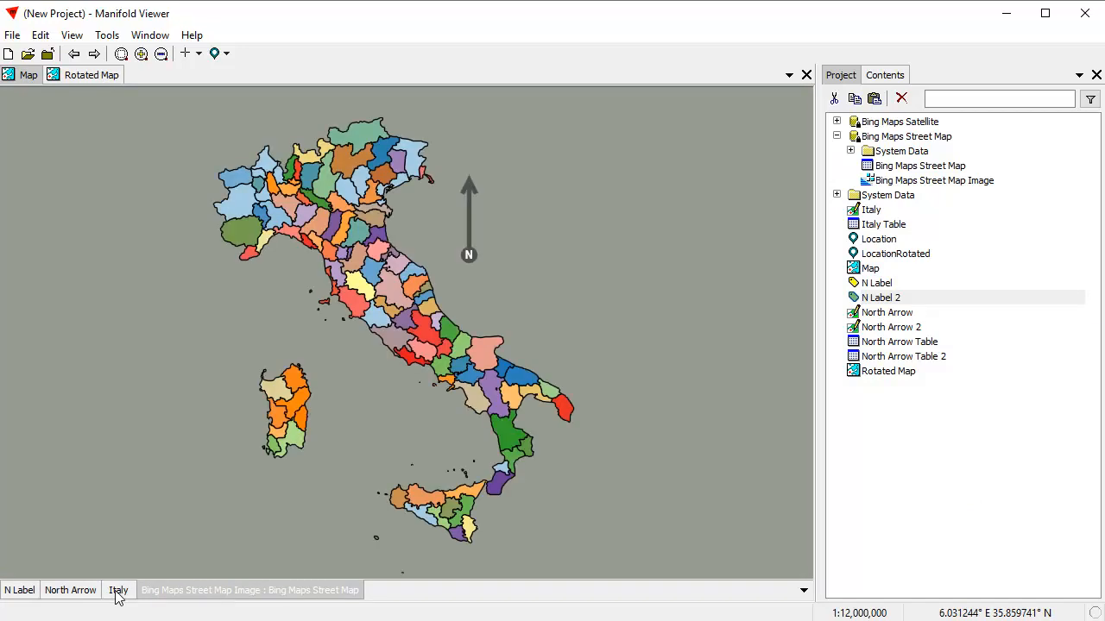
pyautogui.keyDown('shift'); pyautogui.click(70, 592); pyautogui.keyUp('shift')
pyautogui.keyDown('shift'); pyautogui.click(14, 592); pyautogui.keyUp('shift')
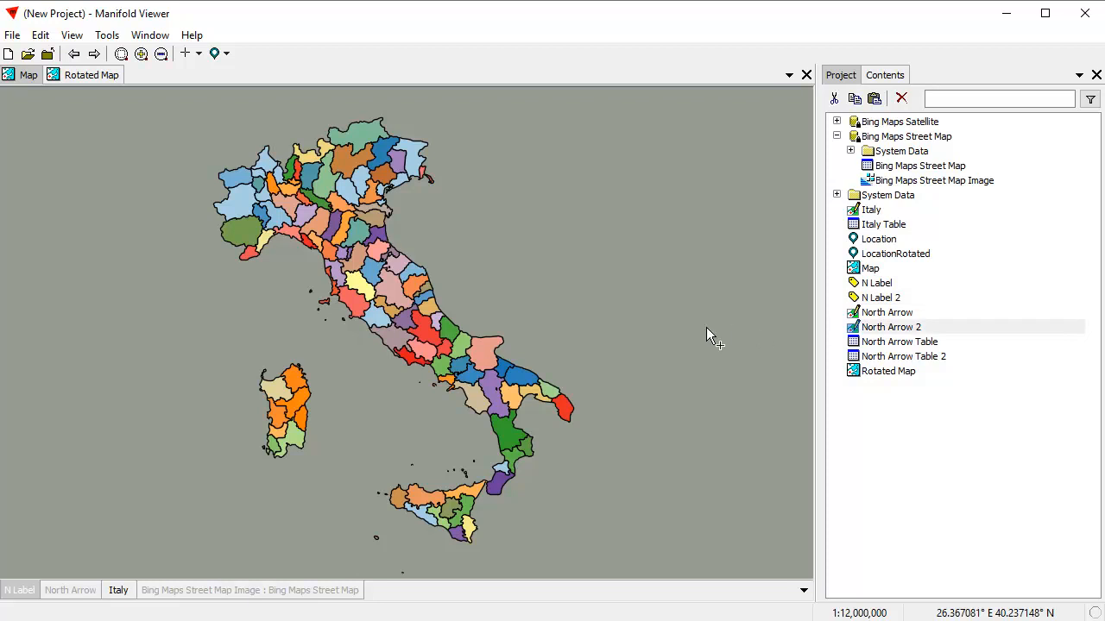
# Add the North Arrow 2 and N Label 2 layers to the Map.
pyautogui.moveTo(706, 336); pyautogui.dragTo(706, 337)
pyautogui.moveTo(894, 302); pyautogui.dragTo(708, 308)
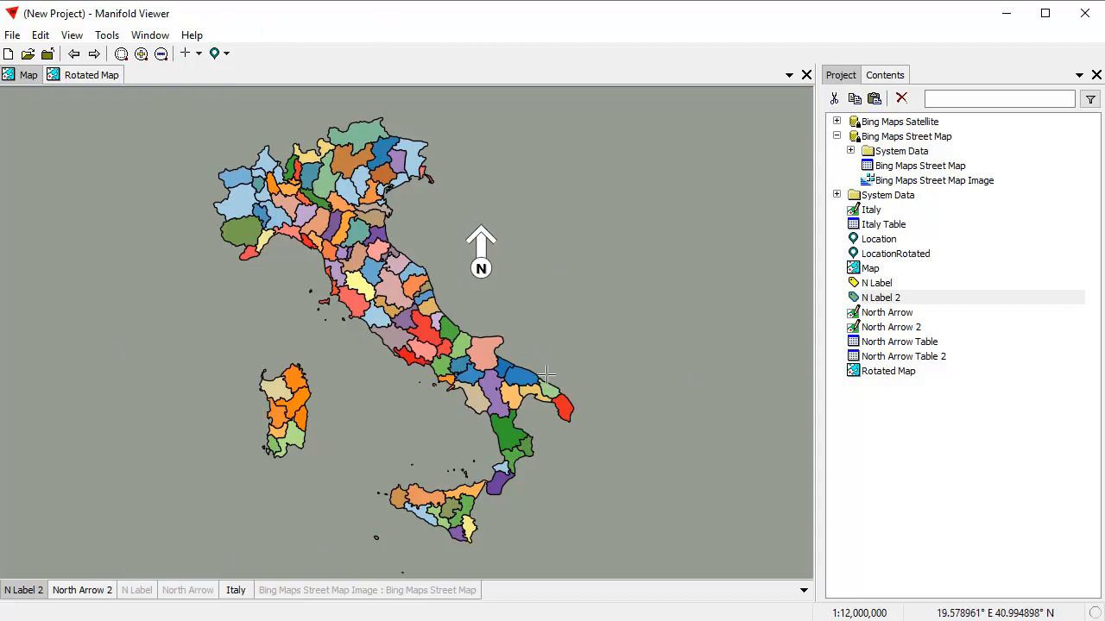
# Create new labels named Italy Labels from the Italy drawing using the name field, and add them to the Map.
pyautogui.click(235, 591)
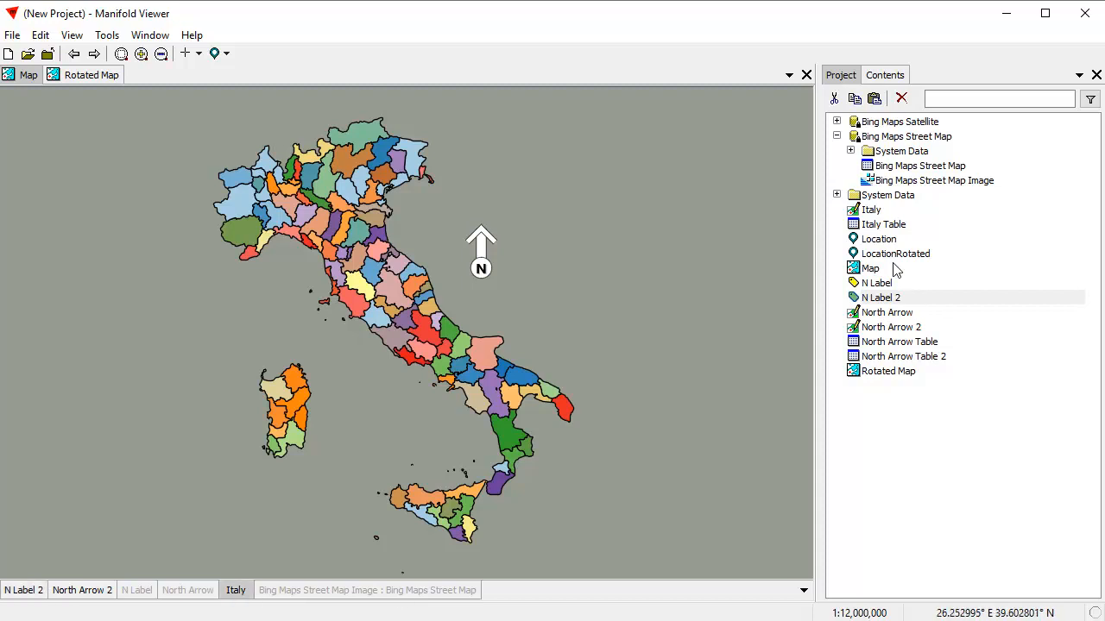
pyautogui.rightClick(872, 211)
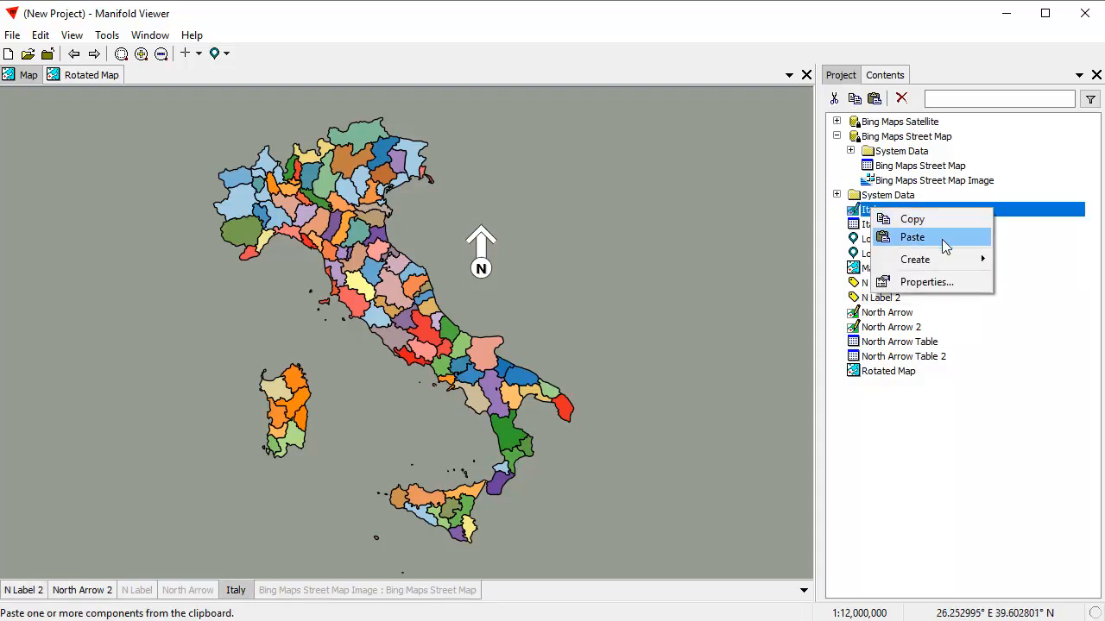
pyautogui.moveTo(941, 260)
pyautogui.click(780, 314)
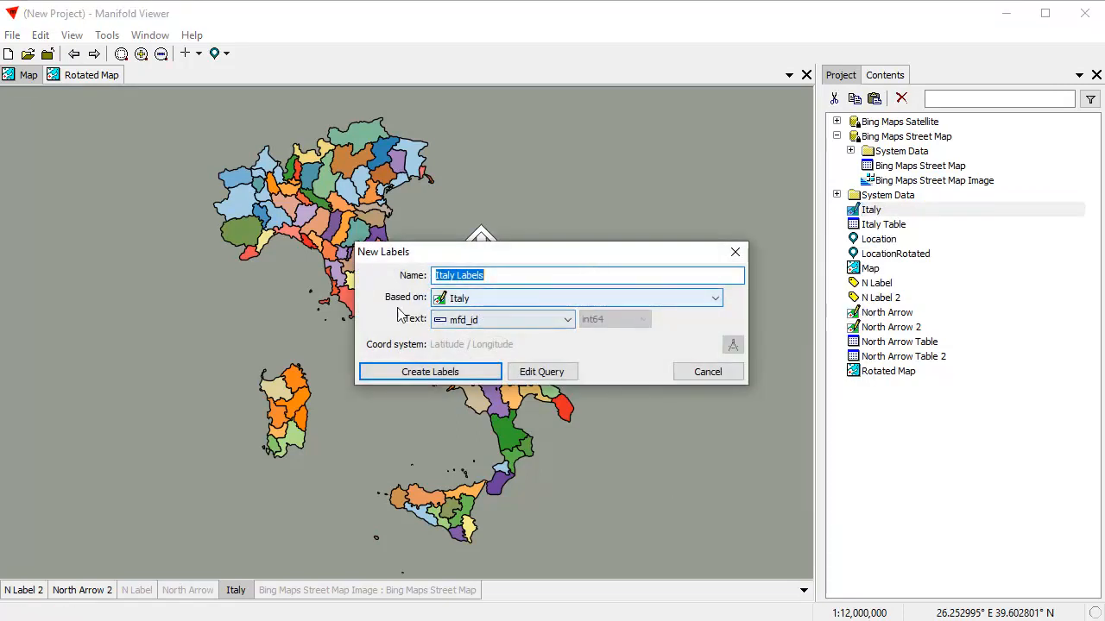
pyautogui.click(562, 320)
pyautogui.click(486, 366)
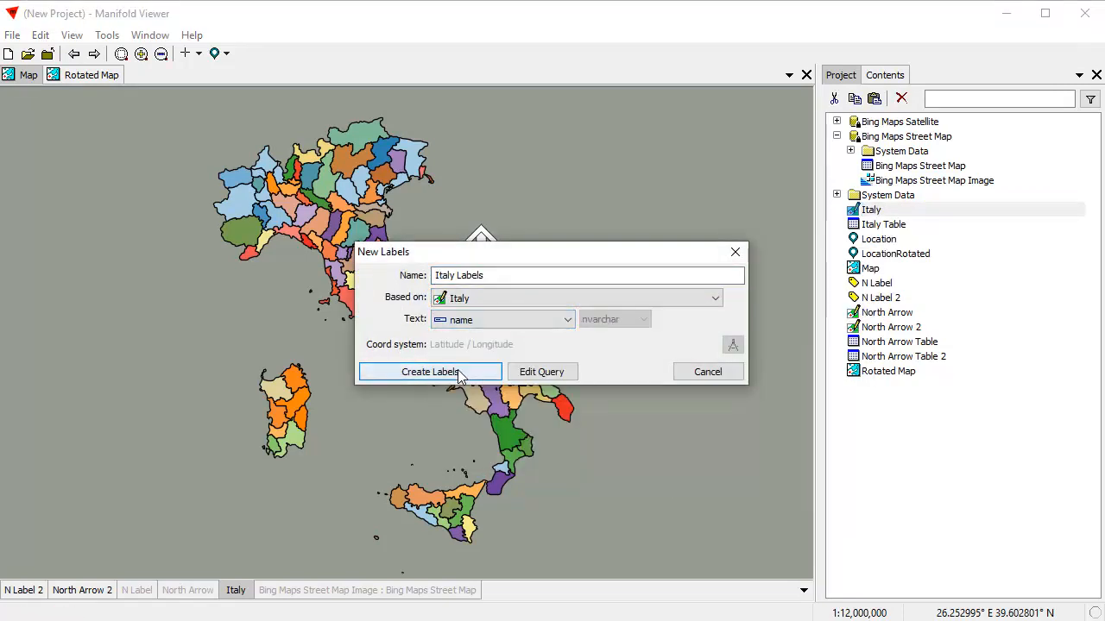
pyautogui.click(432, 371)
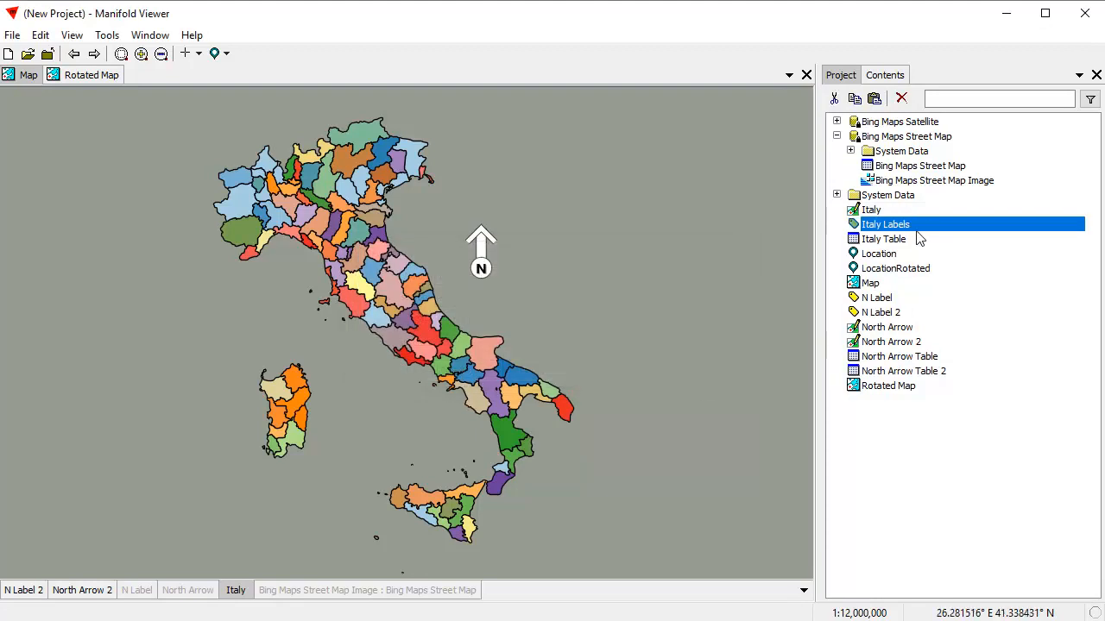
pyautogui.moveTo(920, 231); pyautogui.dragTo(641, 228)
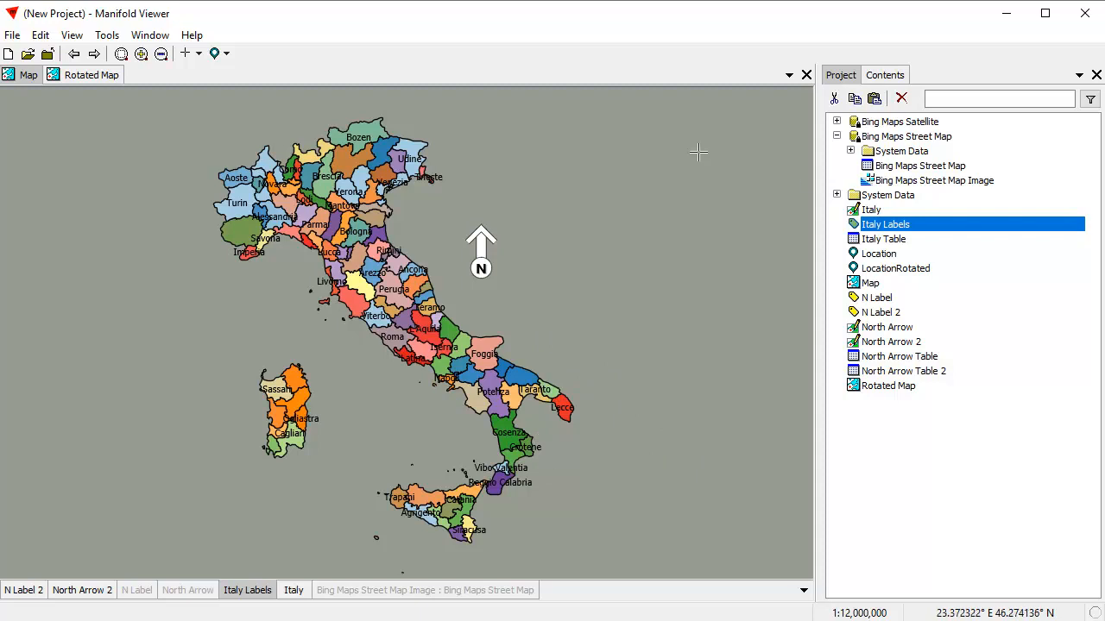
# Open the Italy Labels label style and set the text color to white.
pyautogui.click(897, 76)
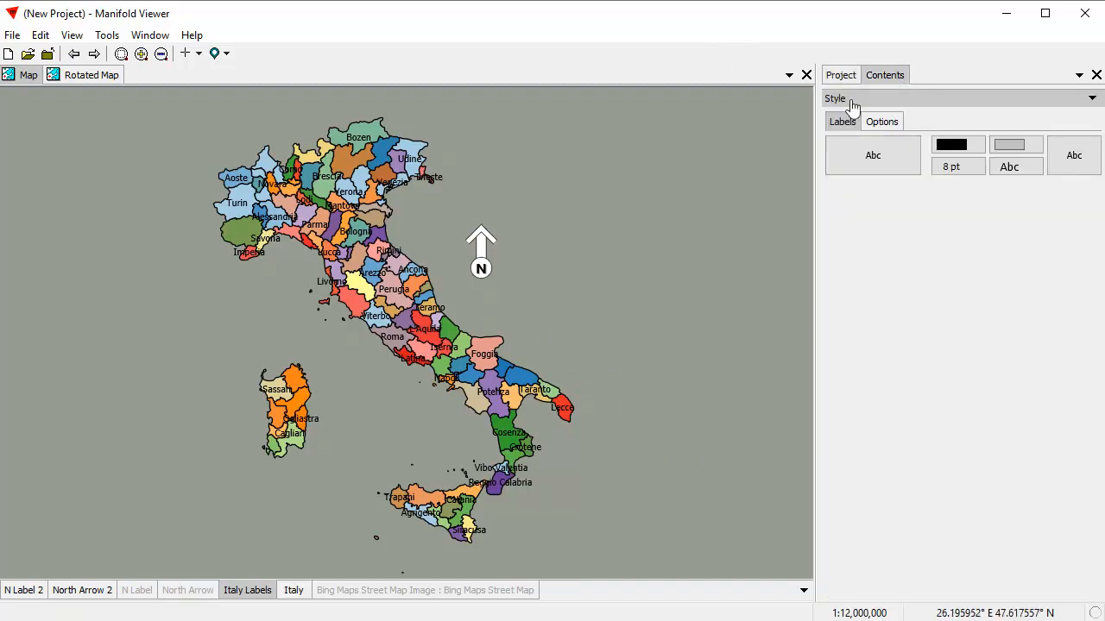
pyautogui.click(898, 171)
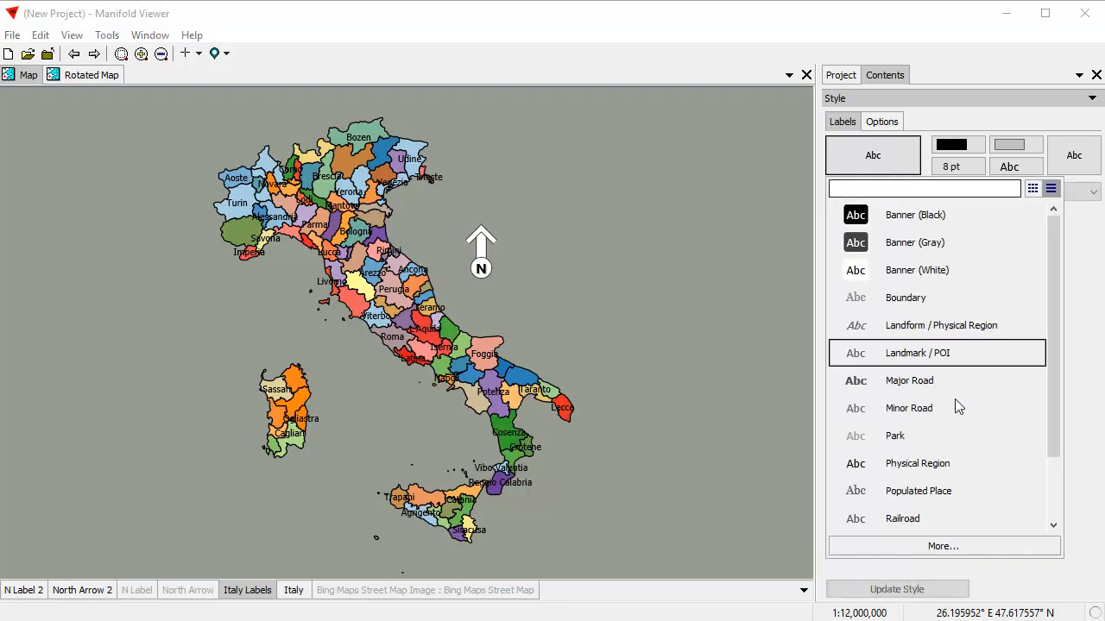
pyautogui.click(939, 548)
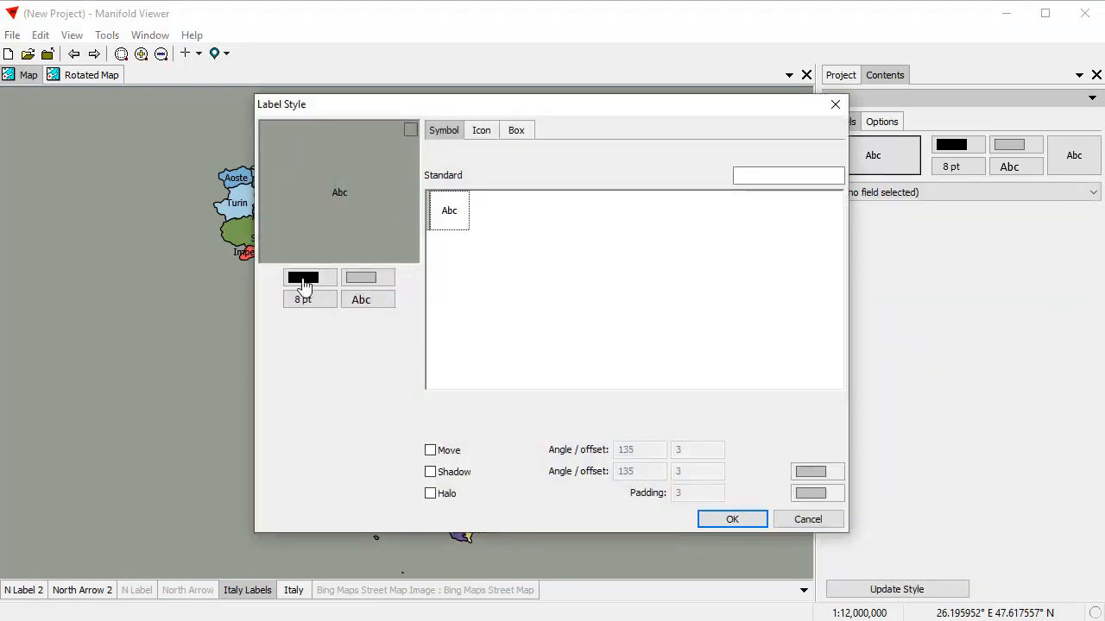
pyautogui.click(307, 283)
pyautogui.click(332, 321)
pyautogui.click(298, 279)
pyautogui.click(347, 318)
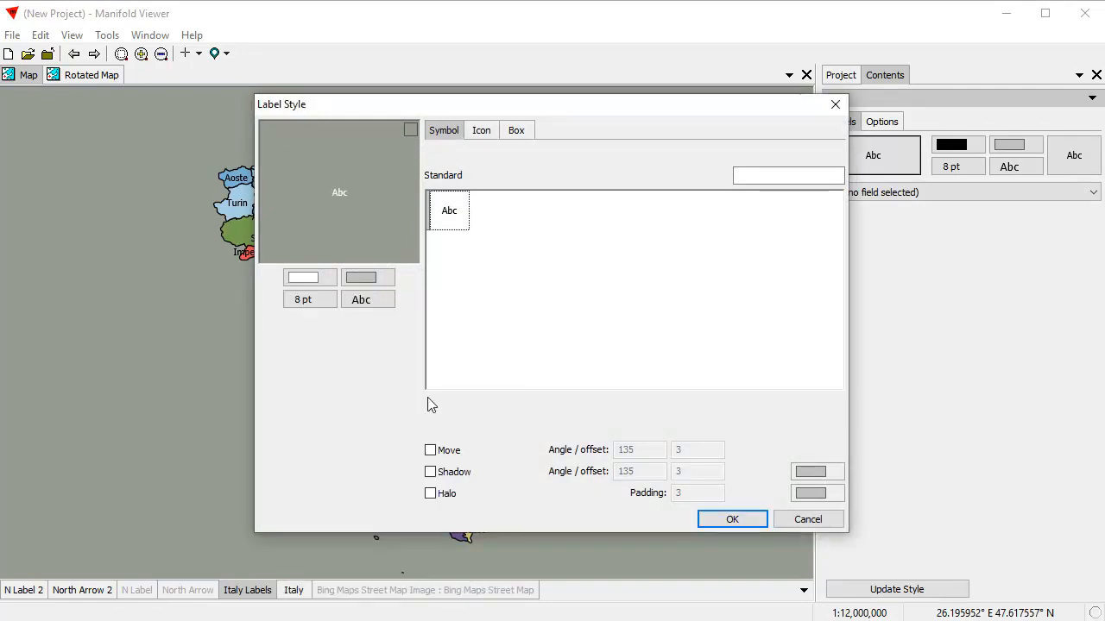
# Enable a black halo with padding 0.5 on the Italy Labels and apply the style.
pyautogui.click(430, 494)
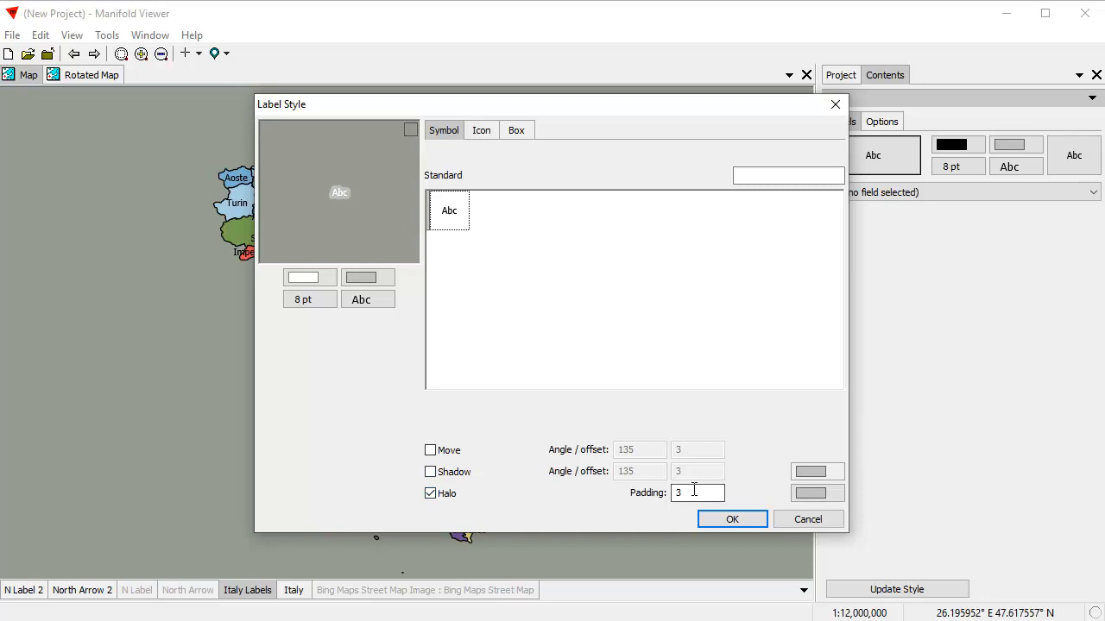
pyautogui.click(805, 494)
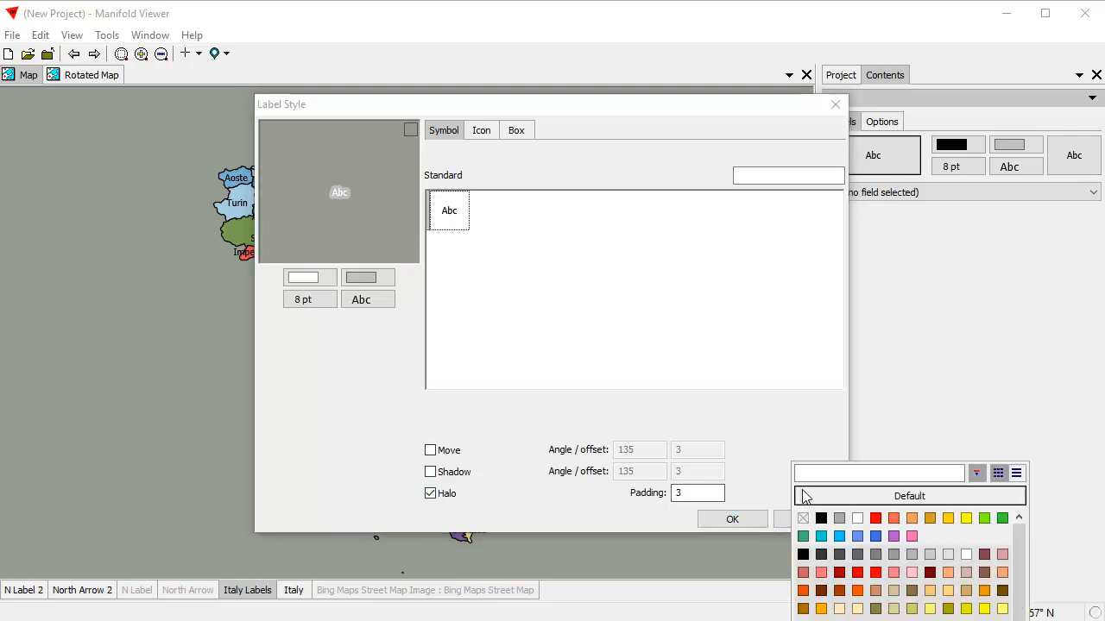
pyautogui.click(822, 519)
pyautogui.doubleClick(697, 493)
pyautogui.write('.')
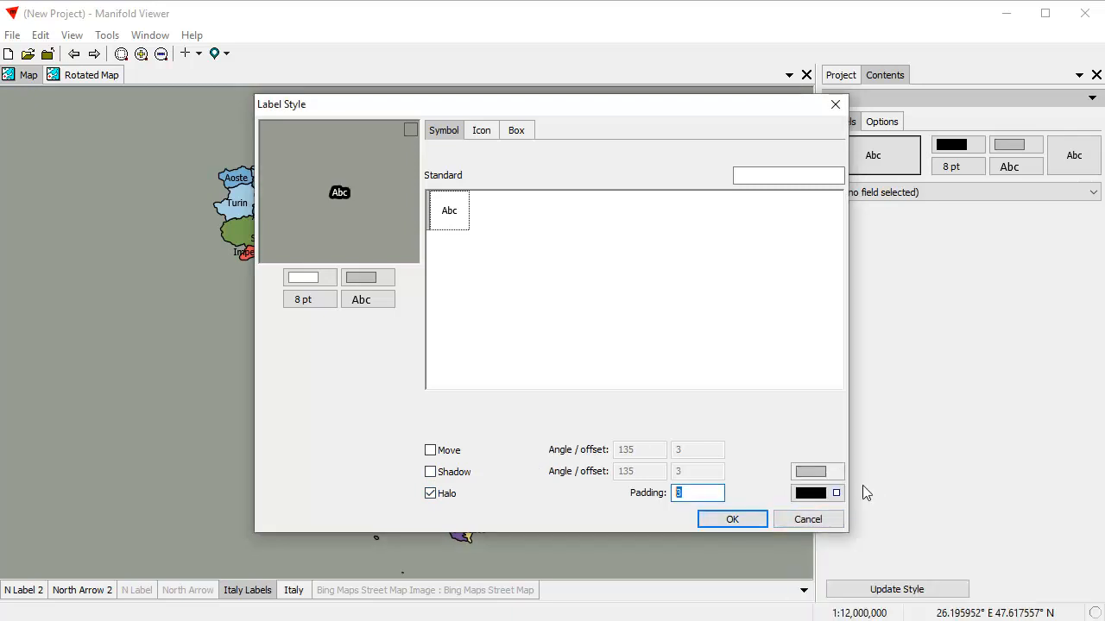
pyautogui.write('5')
pyautogui.click(734, 520)
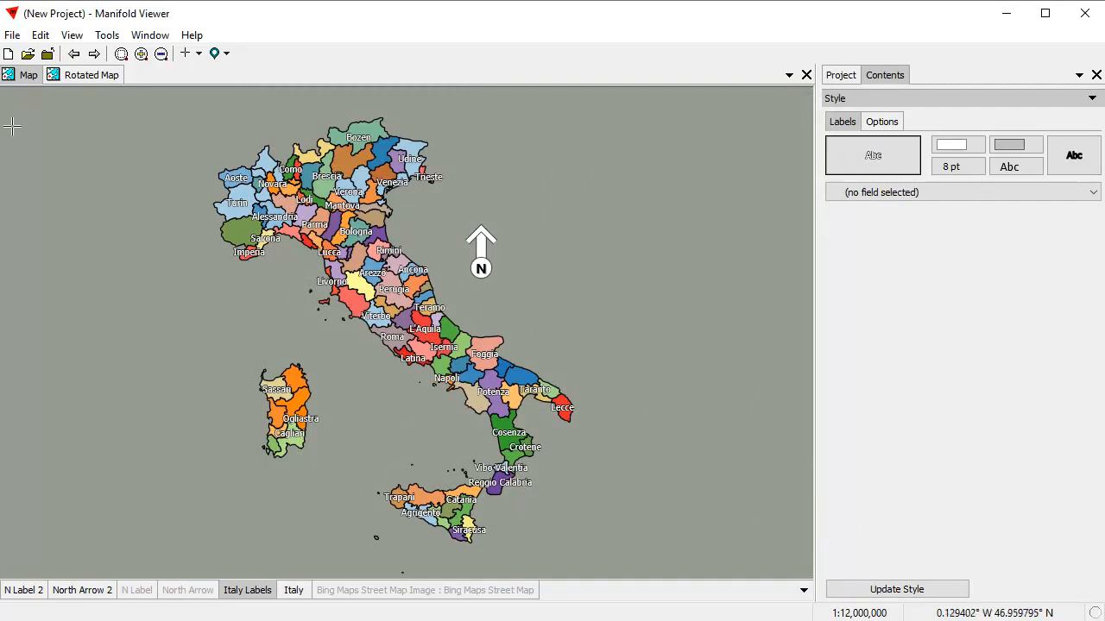
# Add the Italy Labels layer to the Rotated Map and move it below the north arrow layers.
pyautogui.click(84, 76)
pyautogui.click(841, 75)
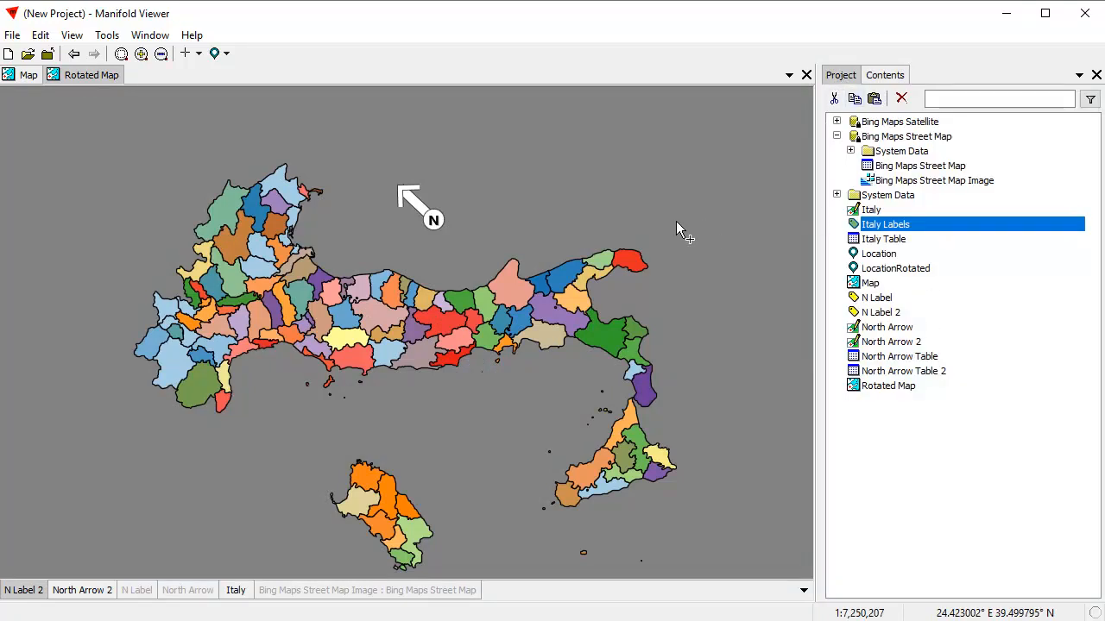
pyautogui.moveTo(676, 221); pyautogui.dragTo(676, 222)
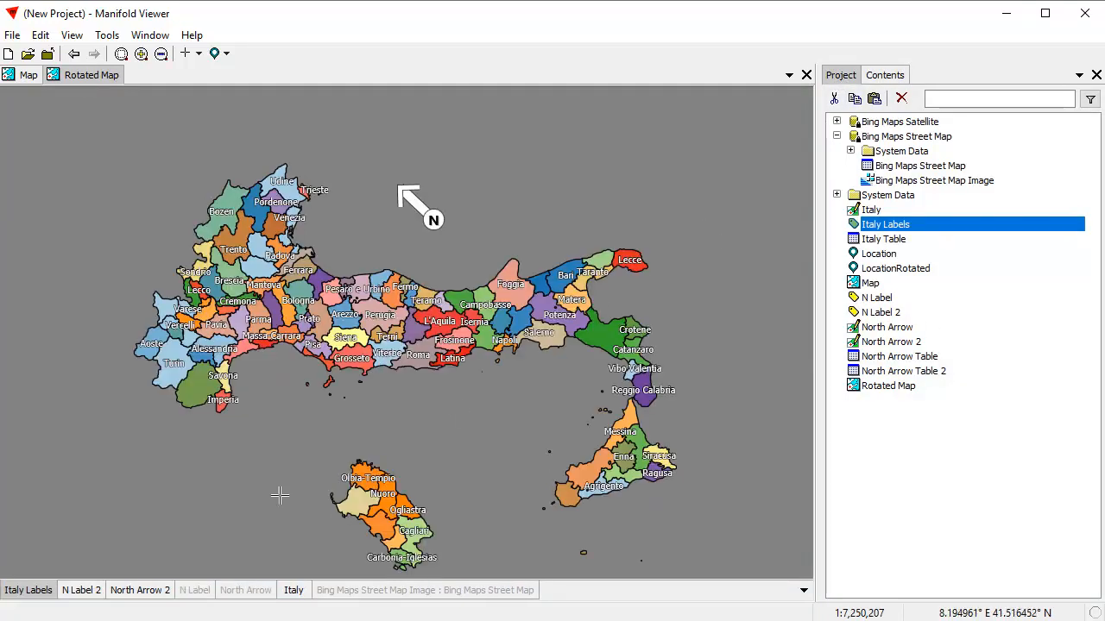
pyautogui.moveTo(54, 602)
pyautogui.mouseDown()
pyautogui.moveTo(298, 596)
pyautogui.moveTo(233, 597)
pyautogui.mouseUp()
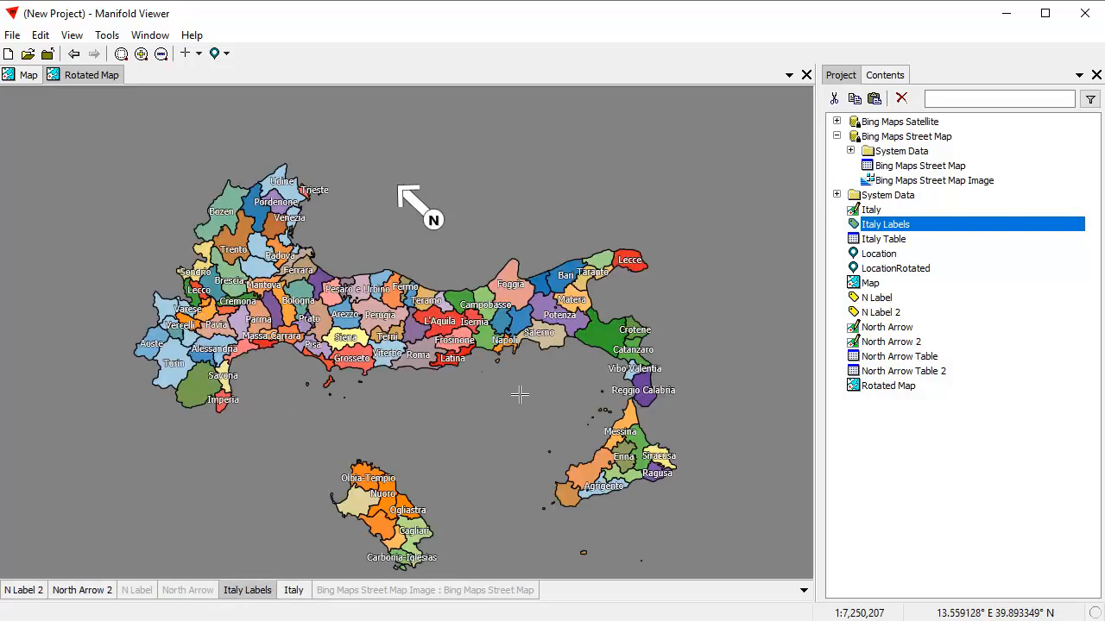
# Compare the labeled Map and Rotated Map windows.
pyautogui.click(29, 76)
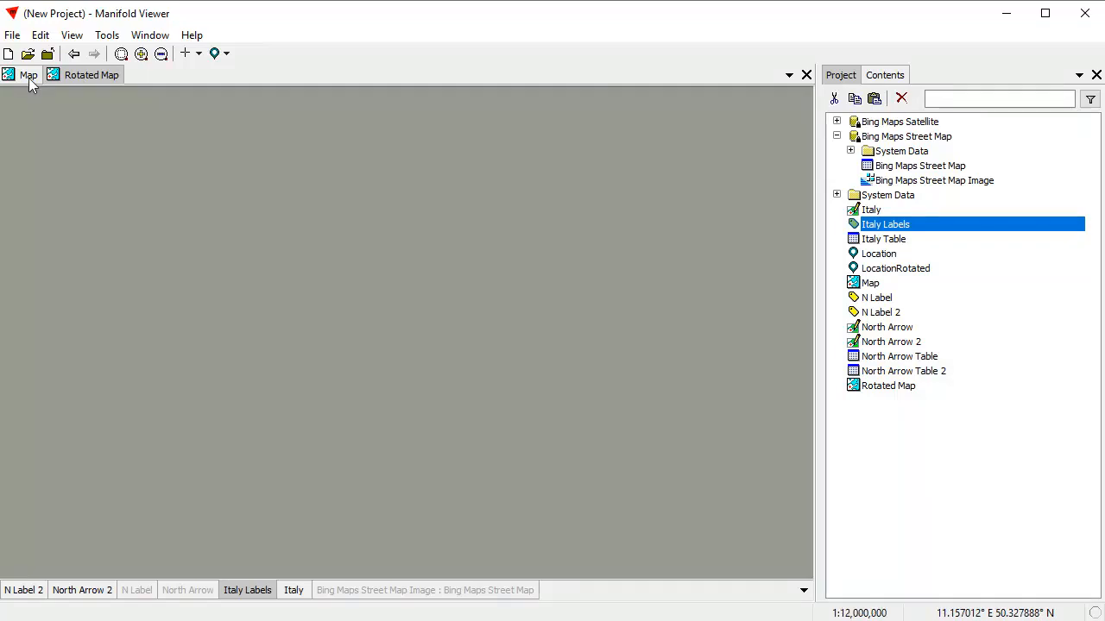
pyautogui.click(90, 79)
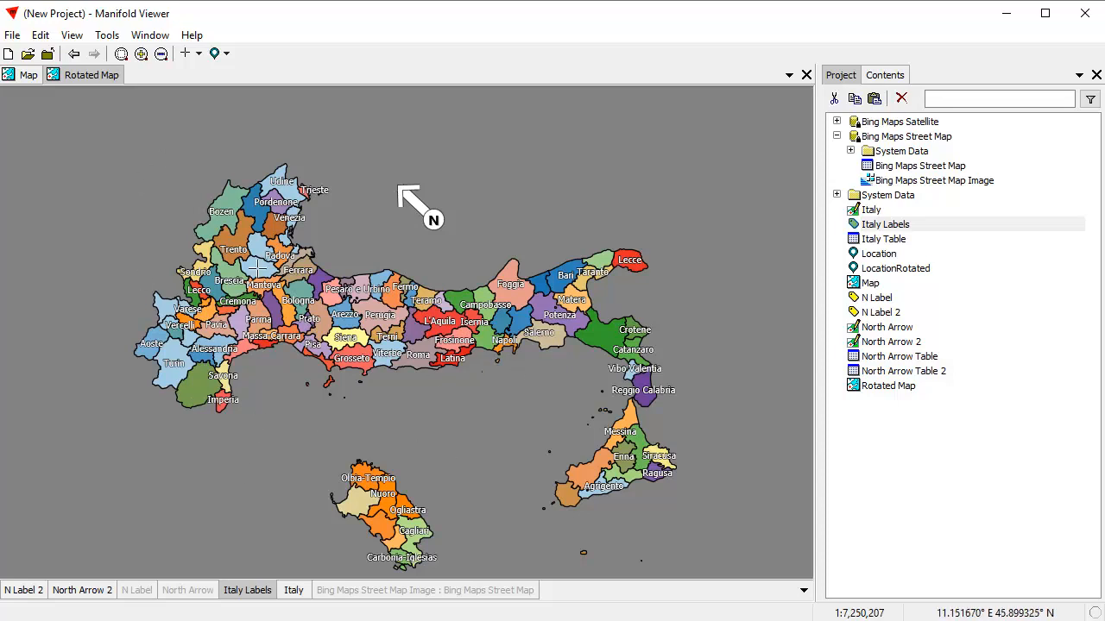
pyautogui.click(31, 78)
pyautogui.click(90, 78)
# Add the Bing Maps Satellite Image as a background layer in the Rotated Map.
pyautogui.click(415, 596)
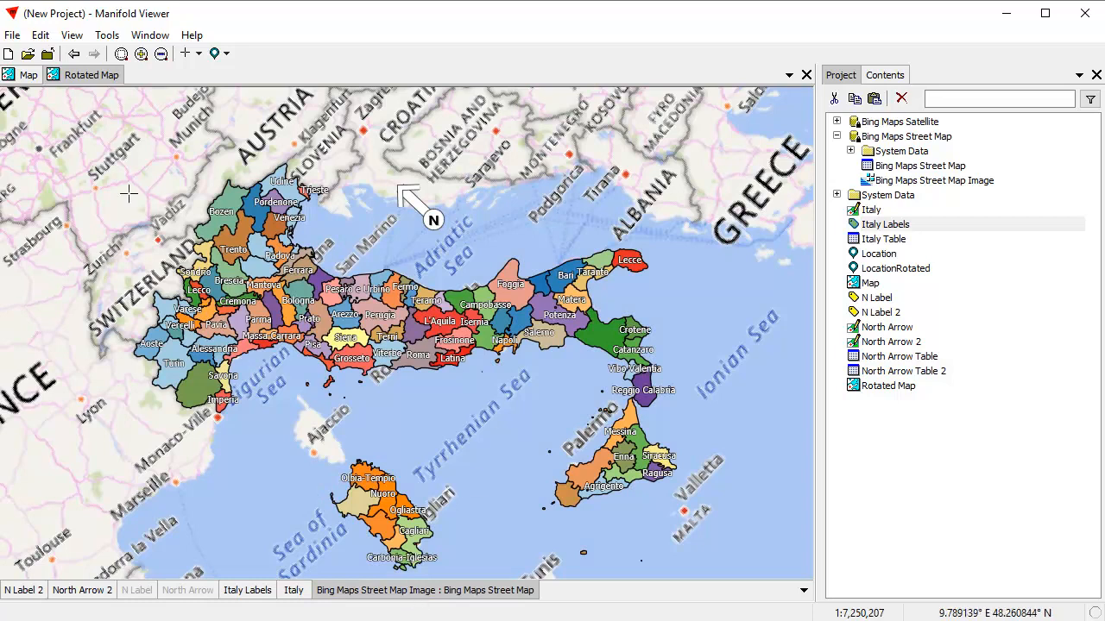
pyautogui.click(419, 594)
pyautogui.click(836, 121)
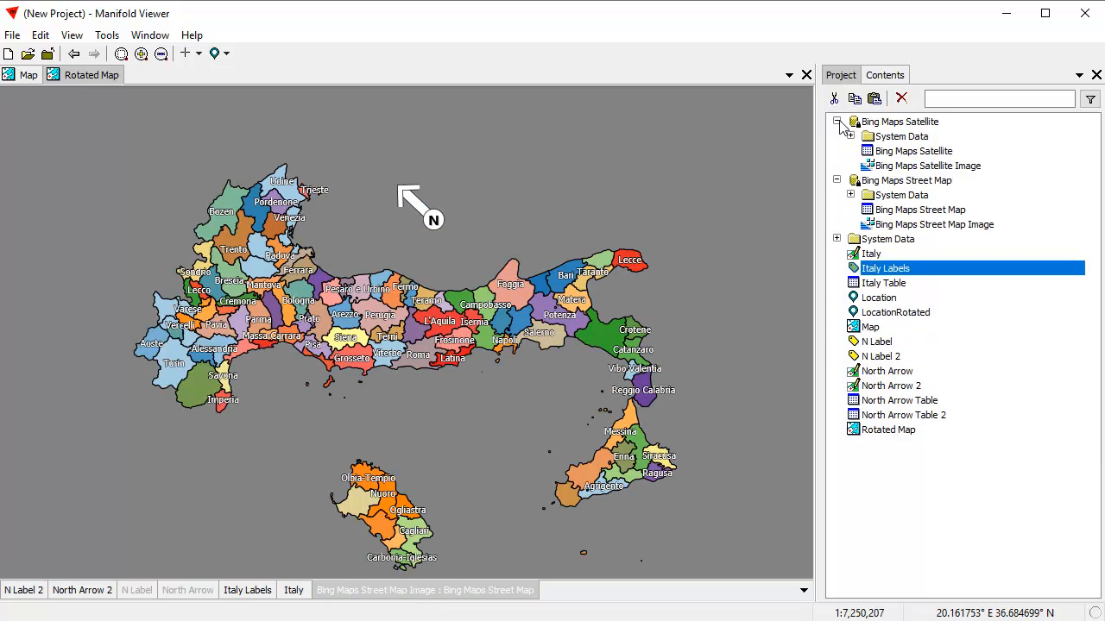
pyautogui.moveTo(961, 170); pyautogui.dragTo(656, 163)
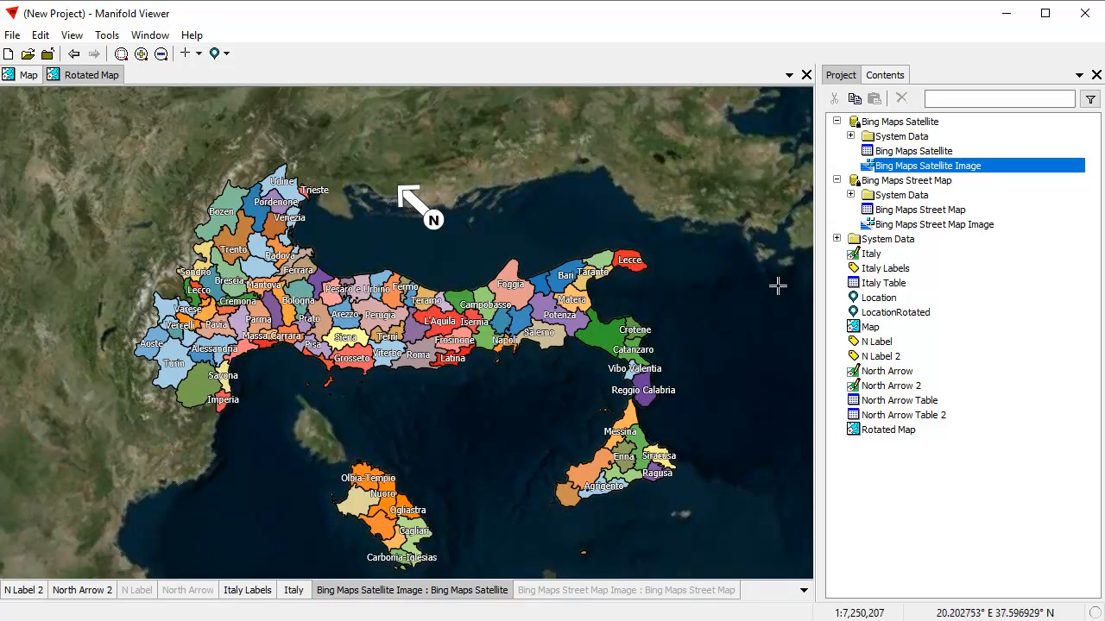
# Zoom in on the rotated map and examine the North Arrow 2 and N Label 2 layers.
pyautogui.moveTo(86, 159); pyautogui.dragTo(733, 562)
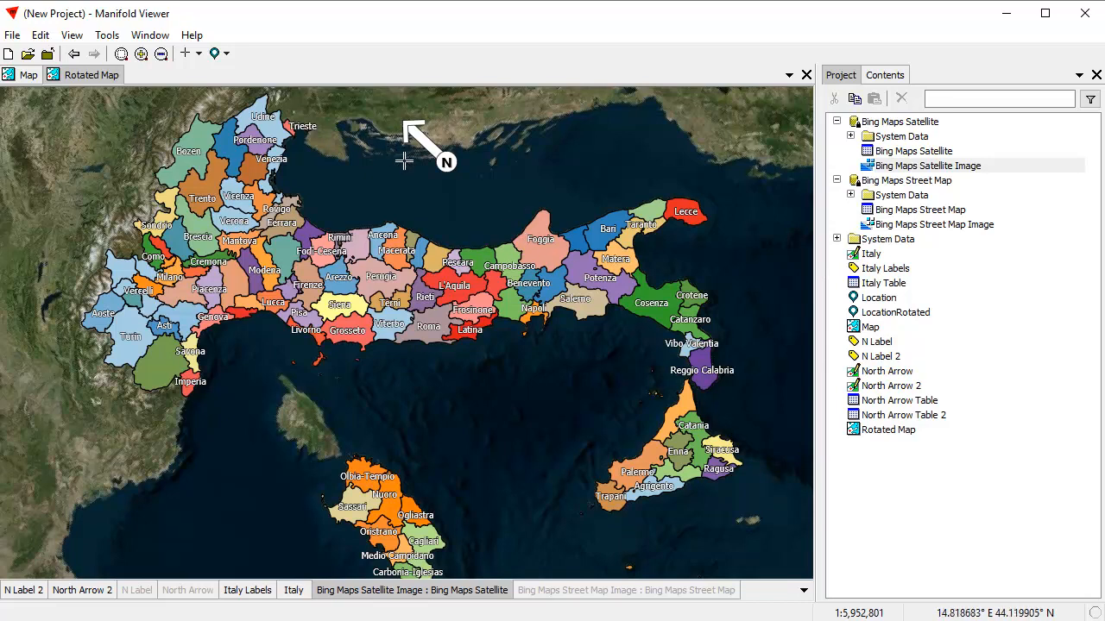
pyautogui.click(107, 592)
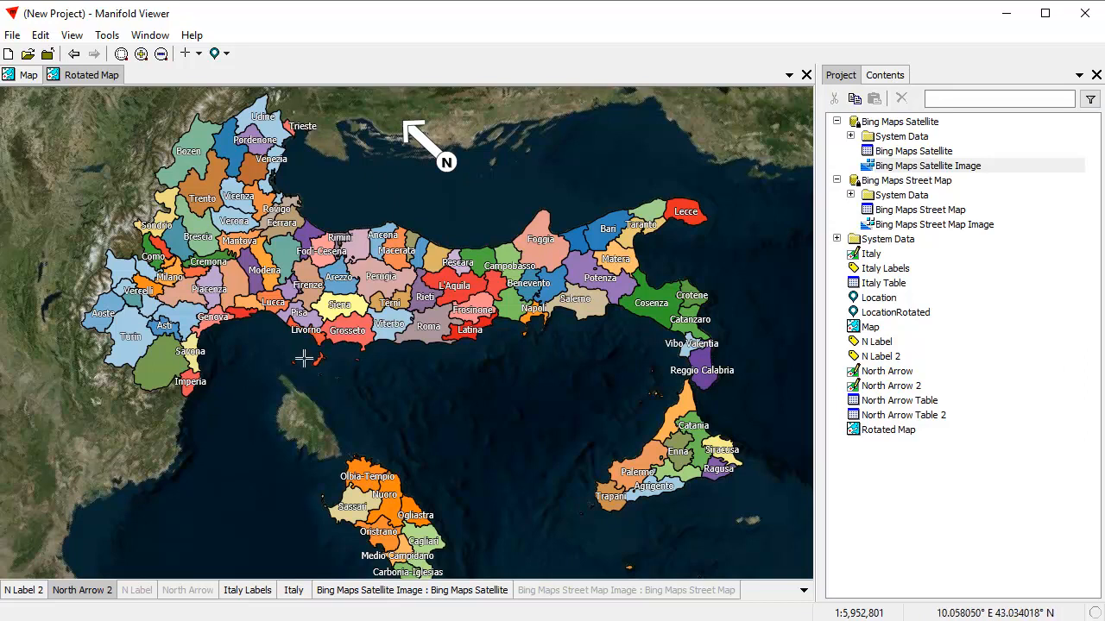
pyautogui.click(29, 591)
pyautogui.click(92, 591)
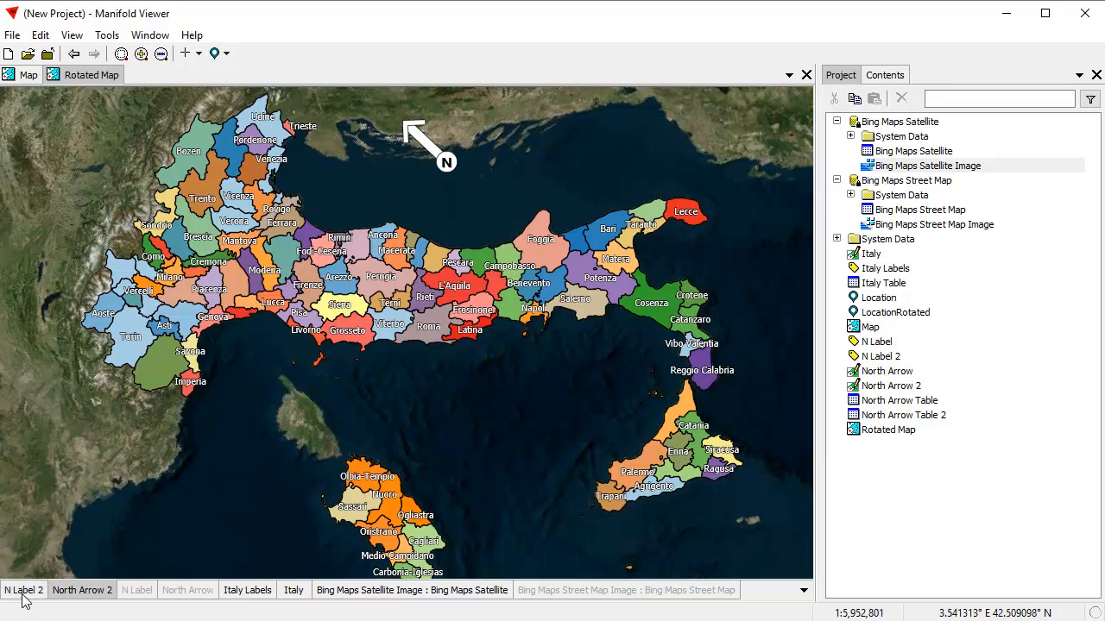